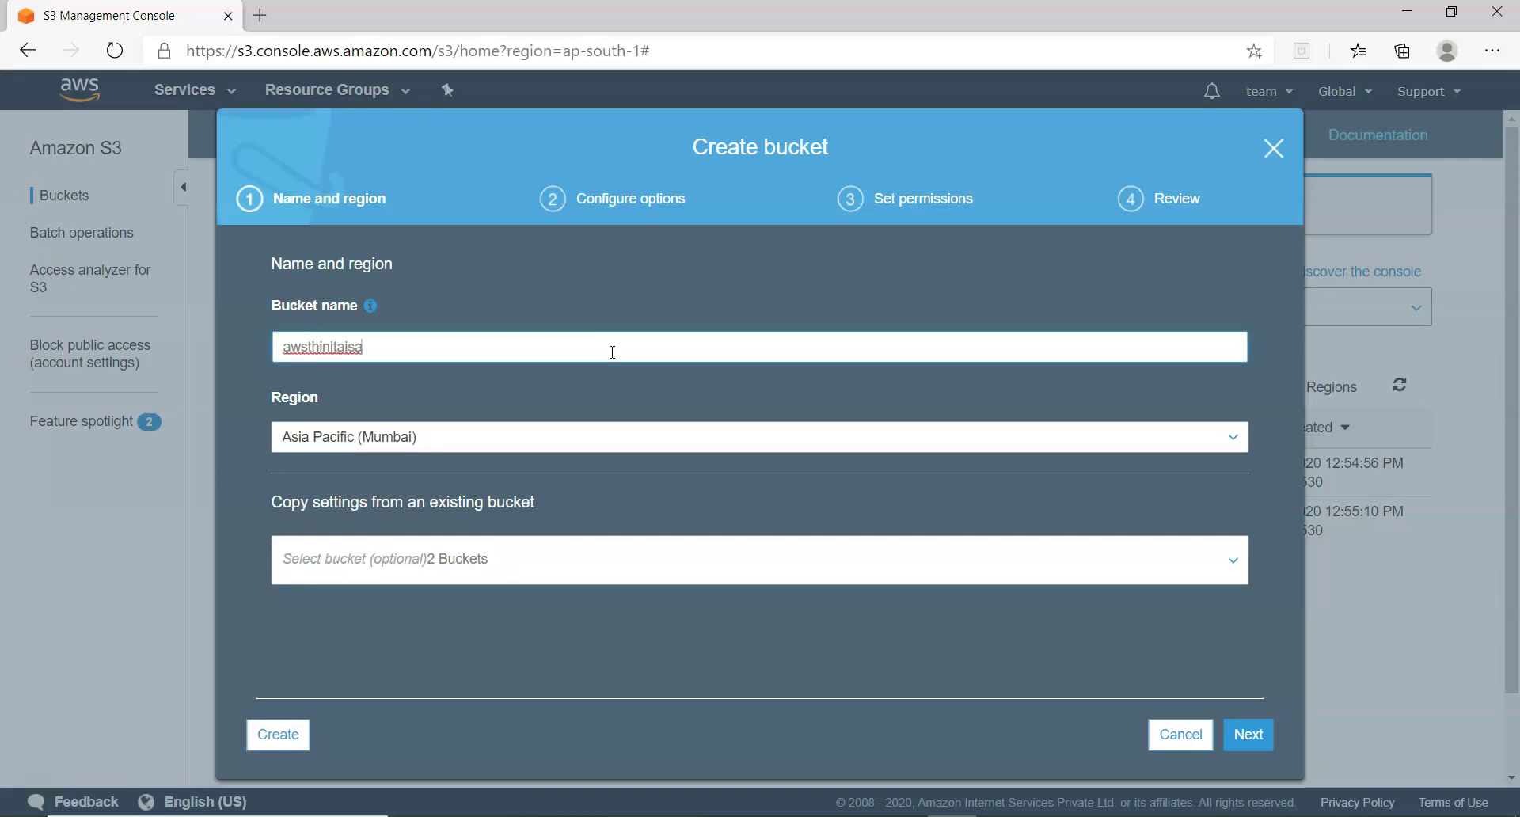
Correct the bucket name to awsthinkitaisa and create the bucket with versioning enabled
left_click(327, 347)
type("k")
left_click(1257, 735)
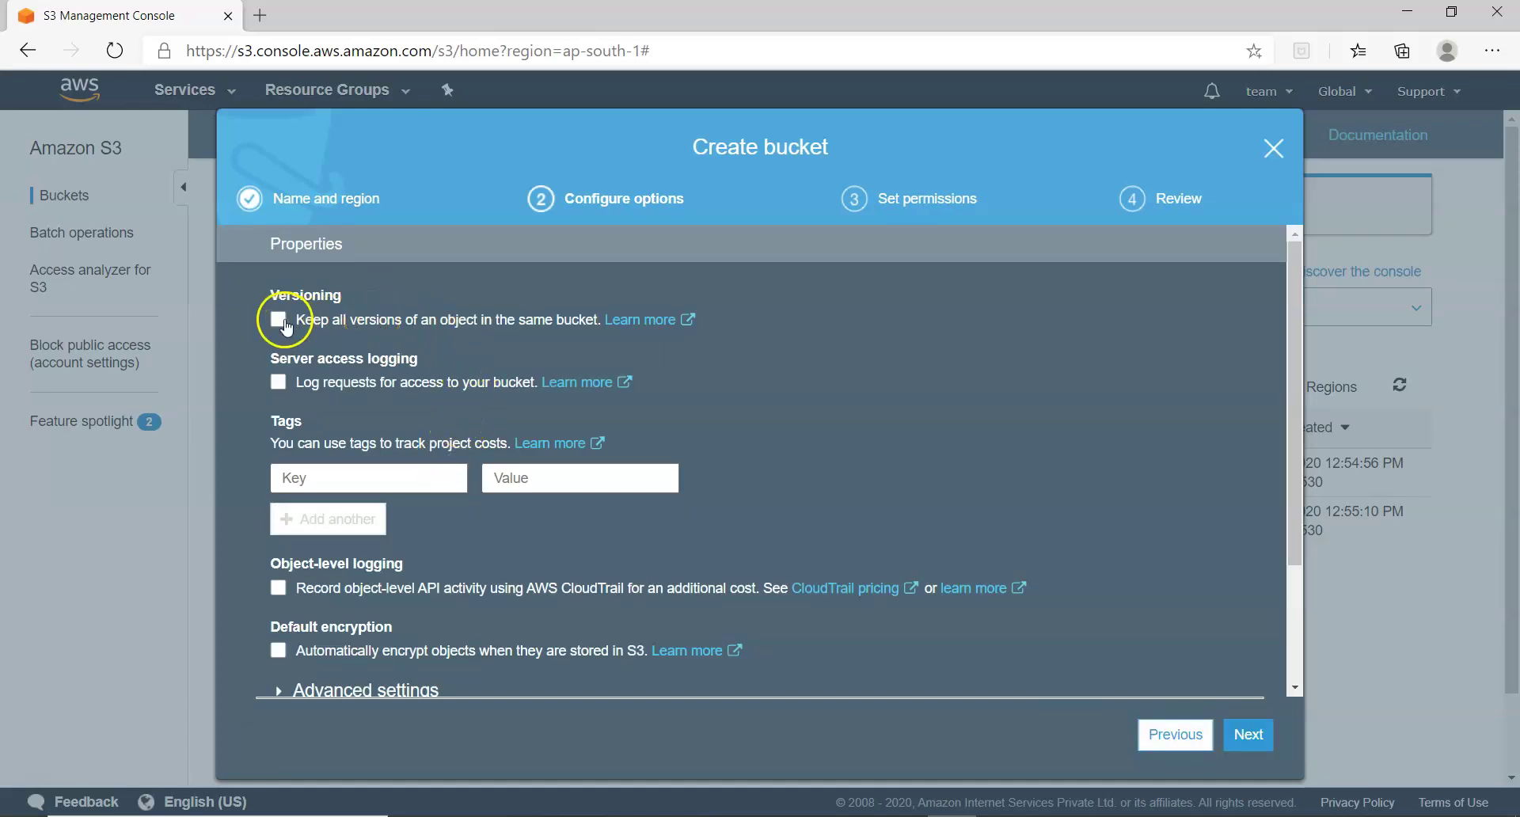
left_click(279, 321)
left_click(1247, 735)
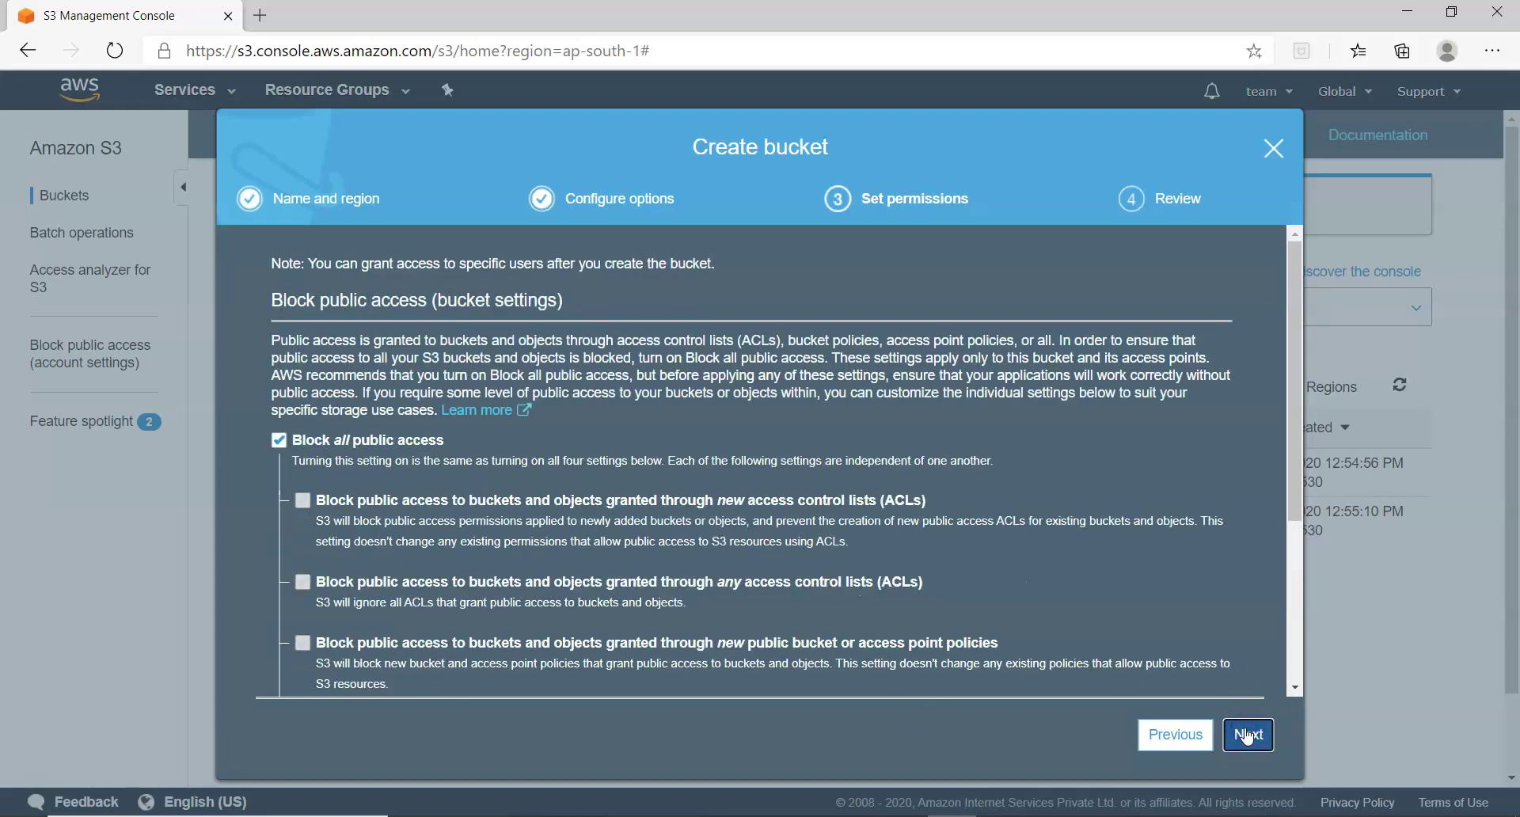
left_click(1247, 735)
left_click(1249, 735)
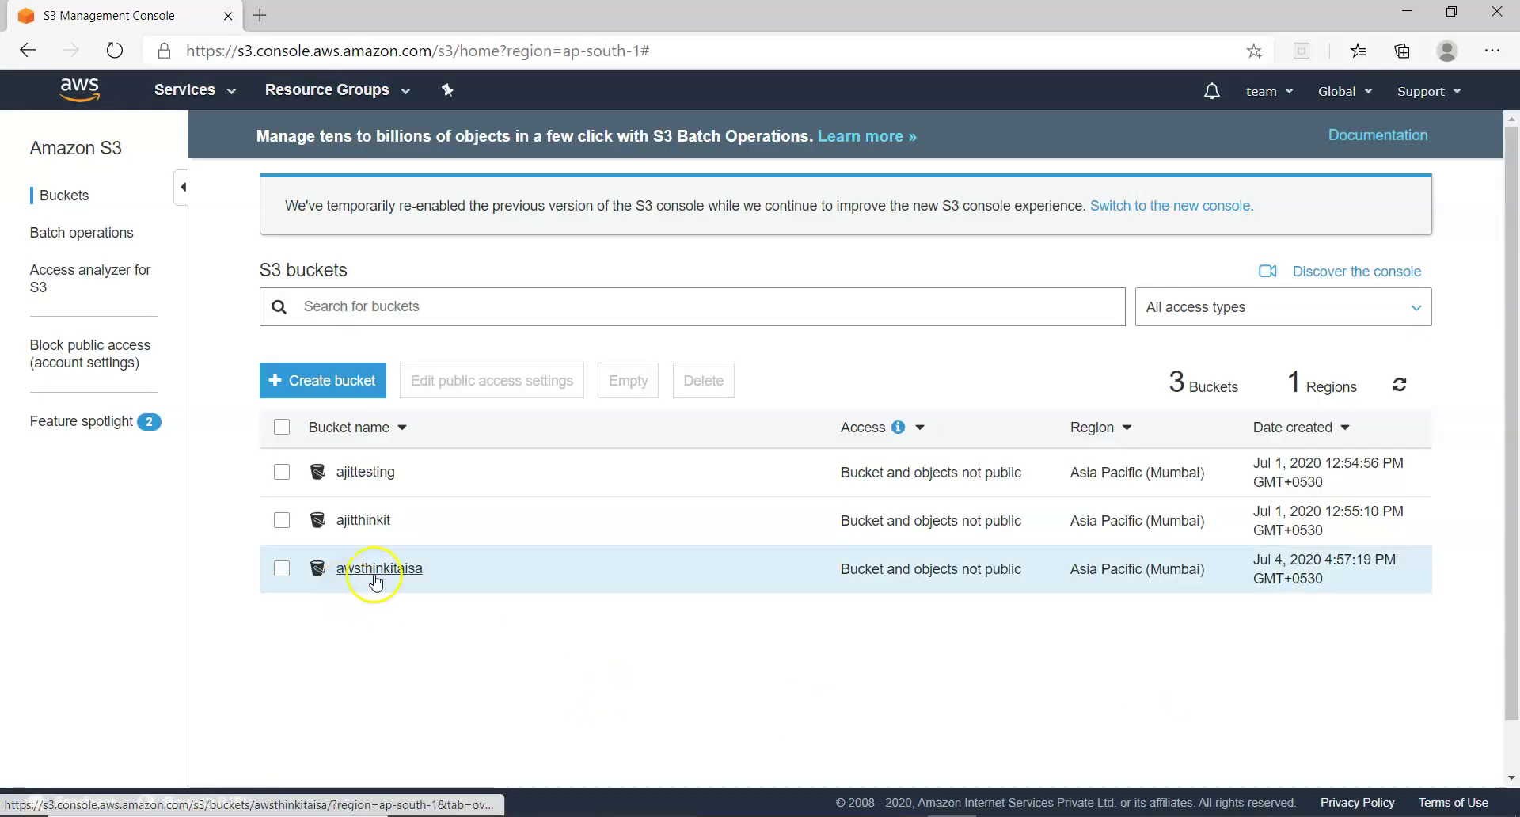
Start a second bucket named singaporethinkit in the Asia Pacific (Singapore) region and proceed to its configuration options
left_click(365, 390)
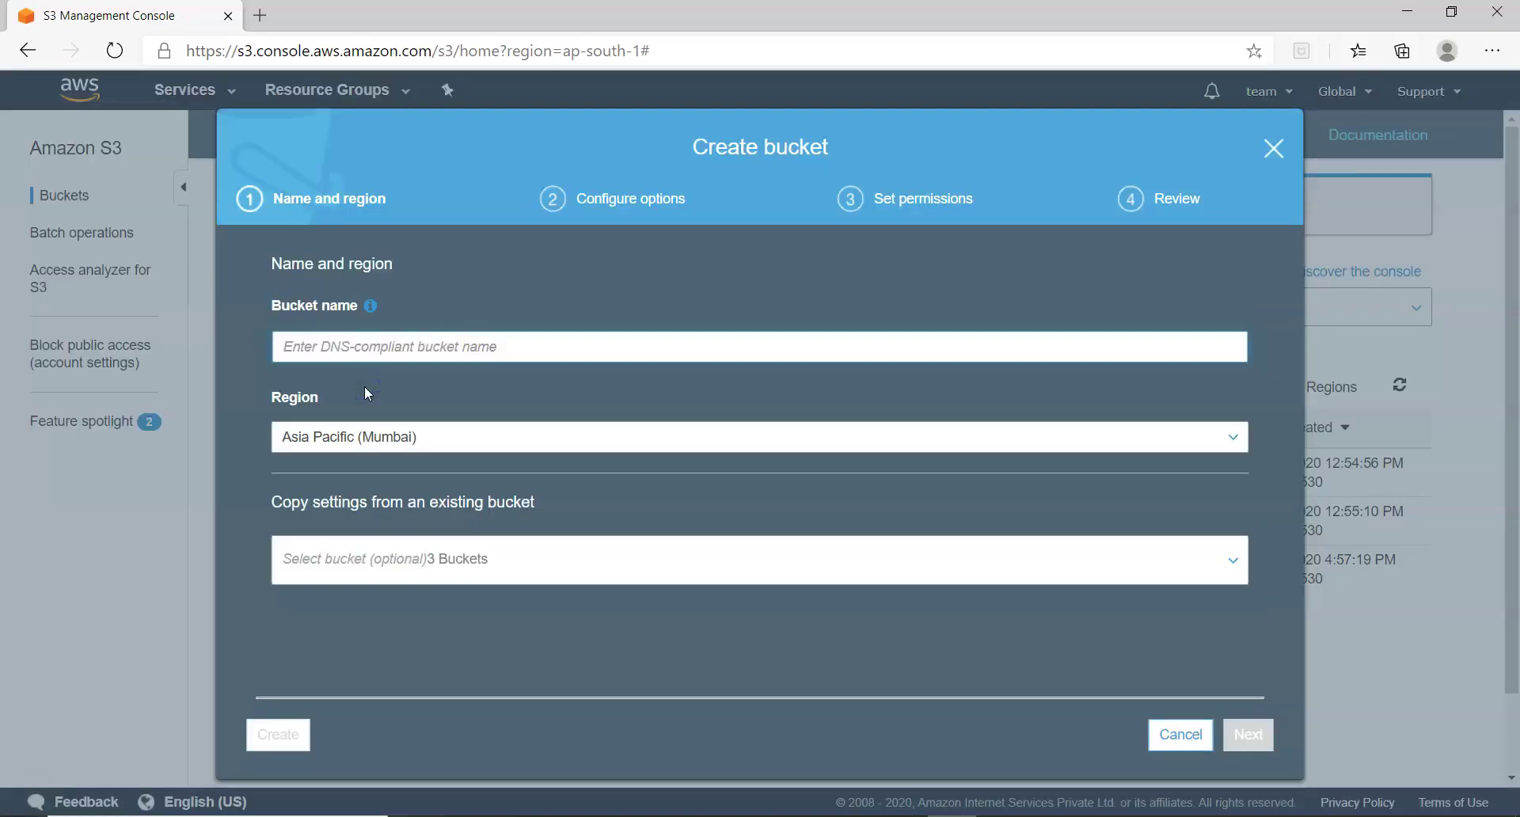
type("singapor")
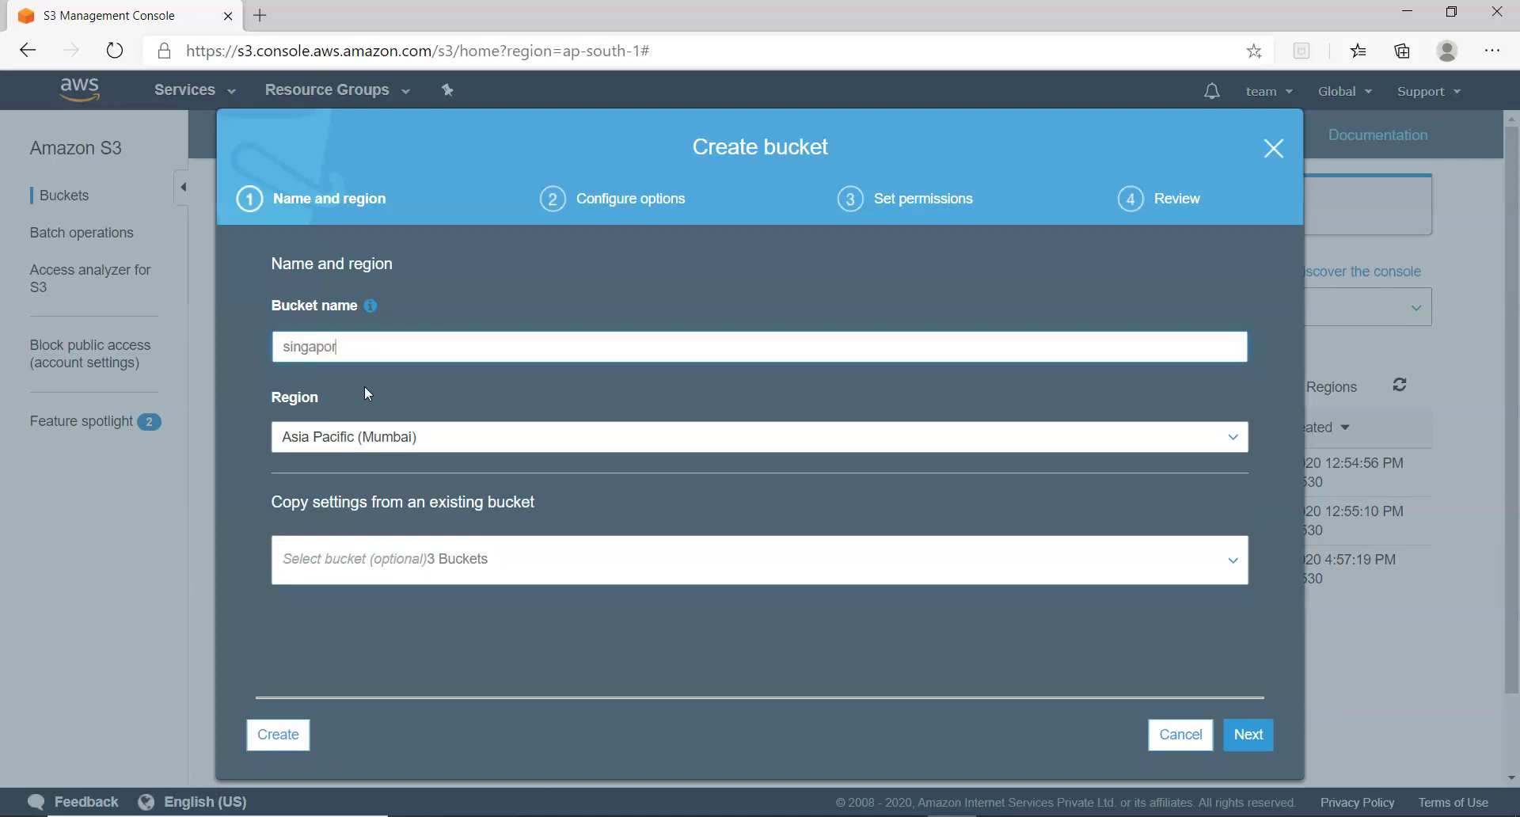
type("ethini")
key("BackSpace")
left_click(370, 437)
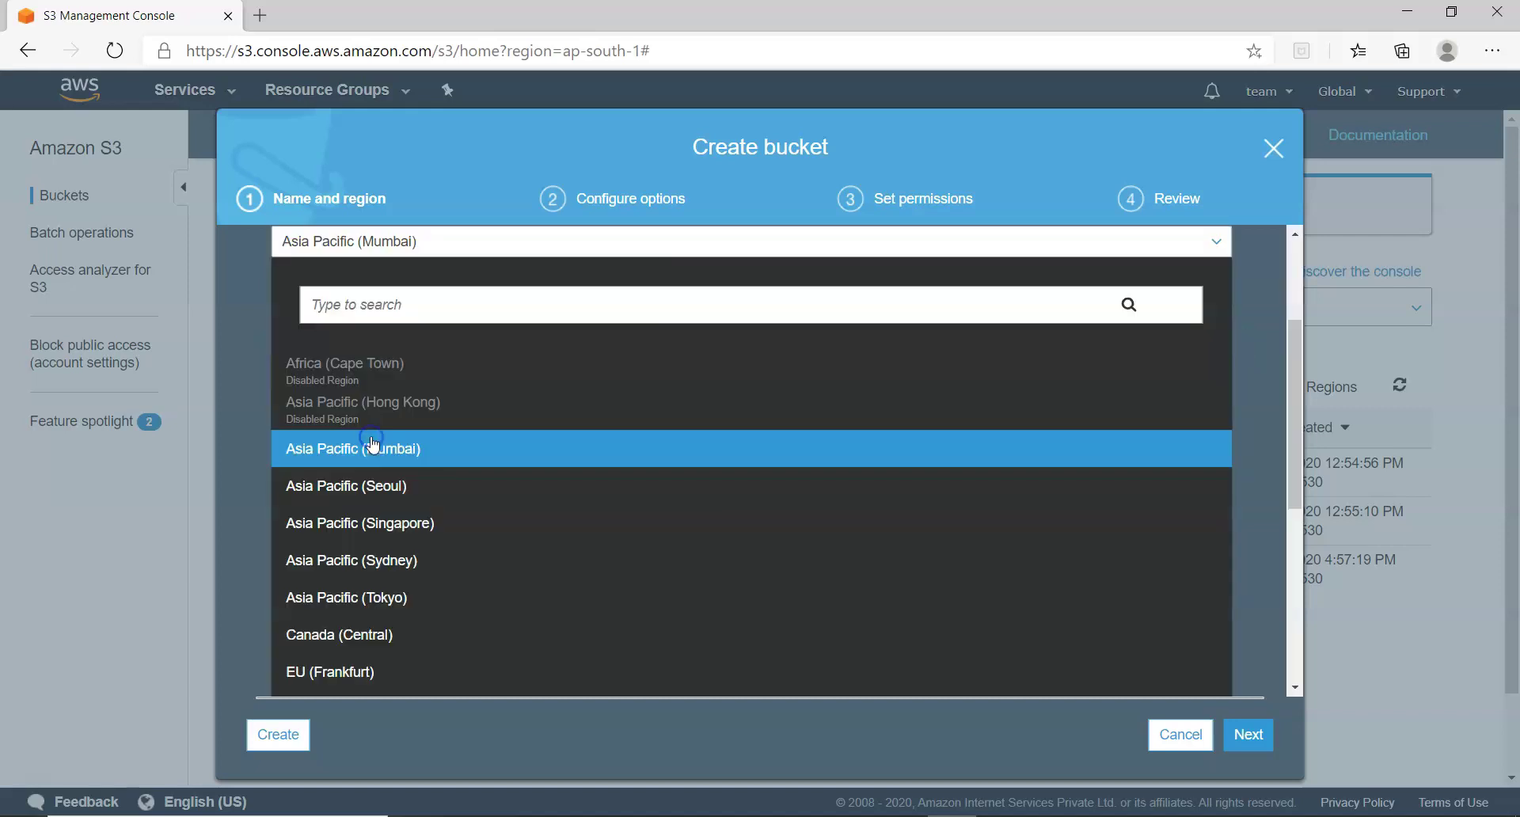
left_click(376, 529)
left_click(1249, 734)
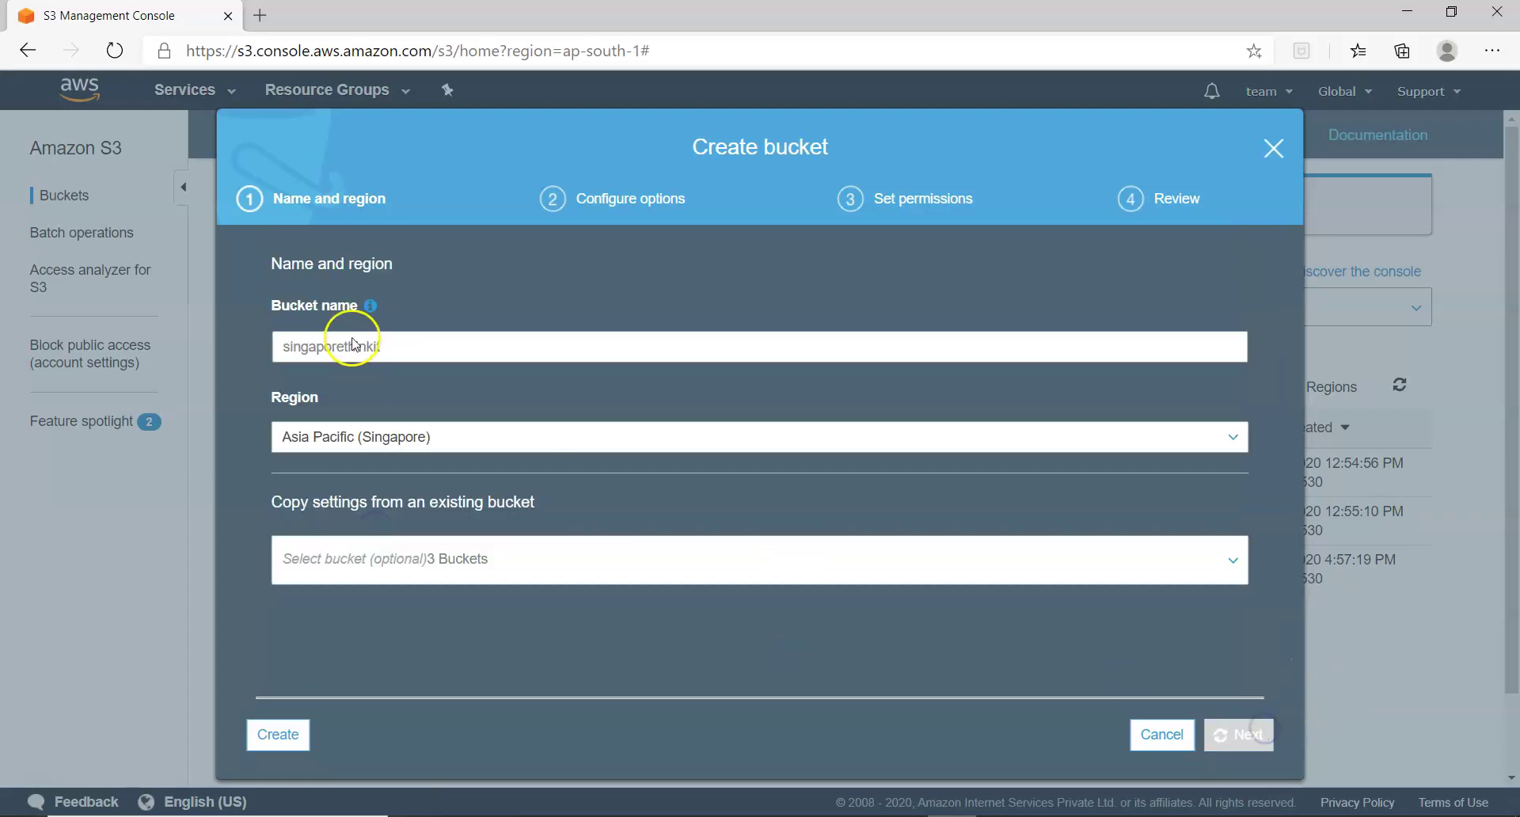
Enable versioning for the singaporethinkit bucket and finish creating it with the default permissions
double_click(279, 291)
left_click(278, 319)
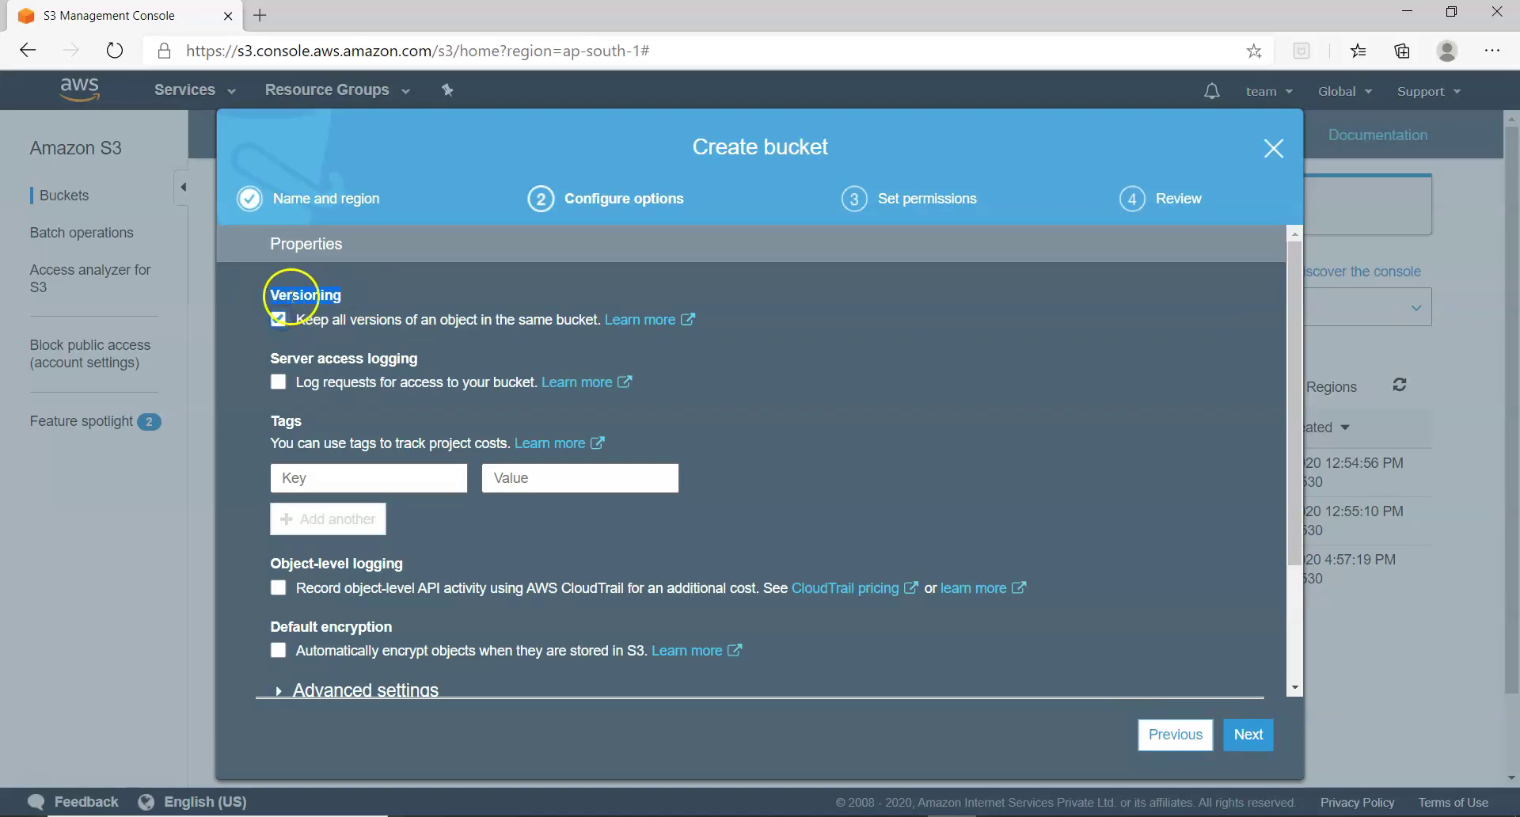
left_click(1232, 726)
left_click(1251, 735)
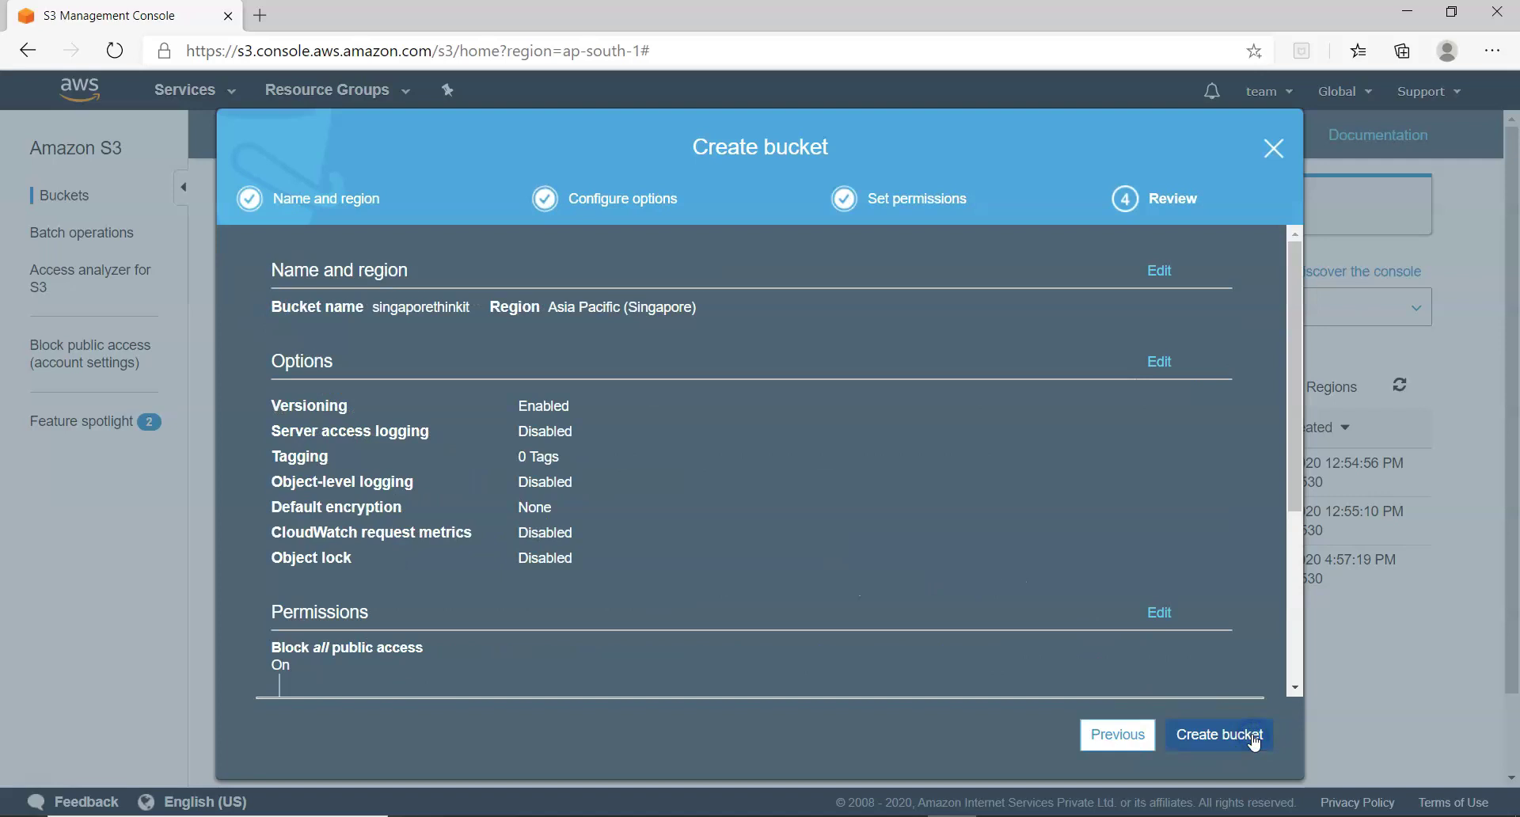
left_click(1254, 738)
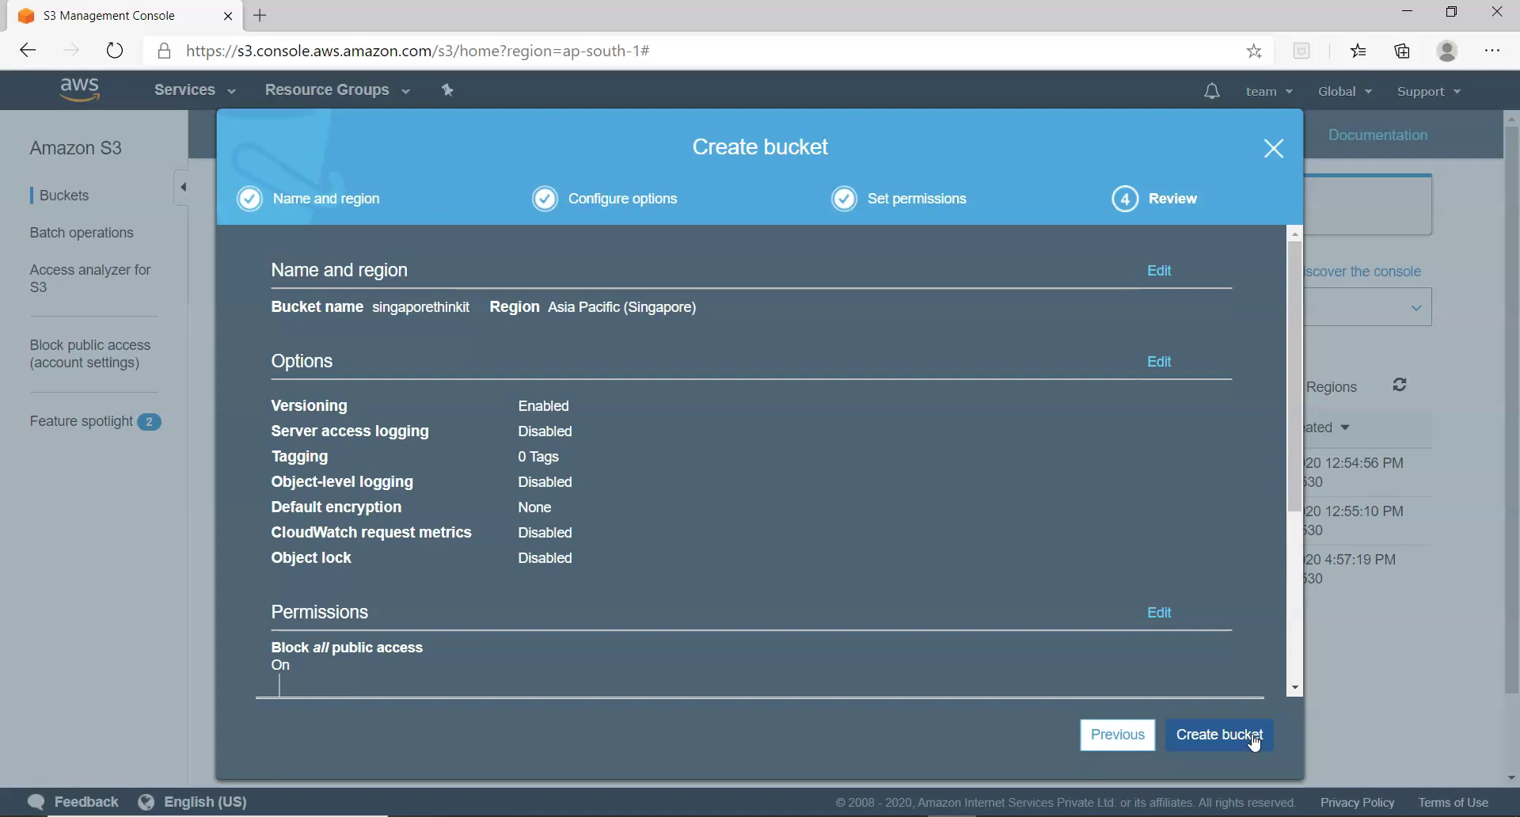
left_click(1254, 738)
left_click(1231, 581)
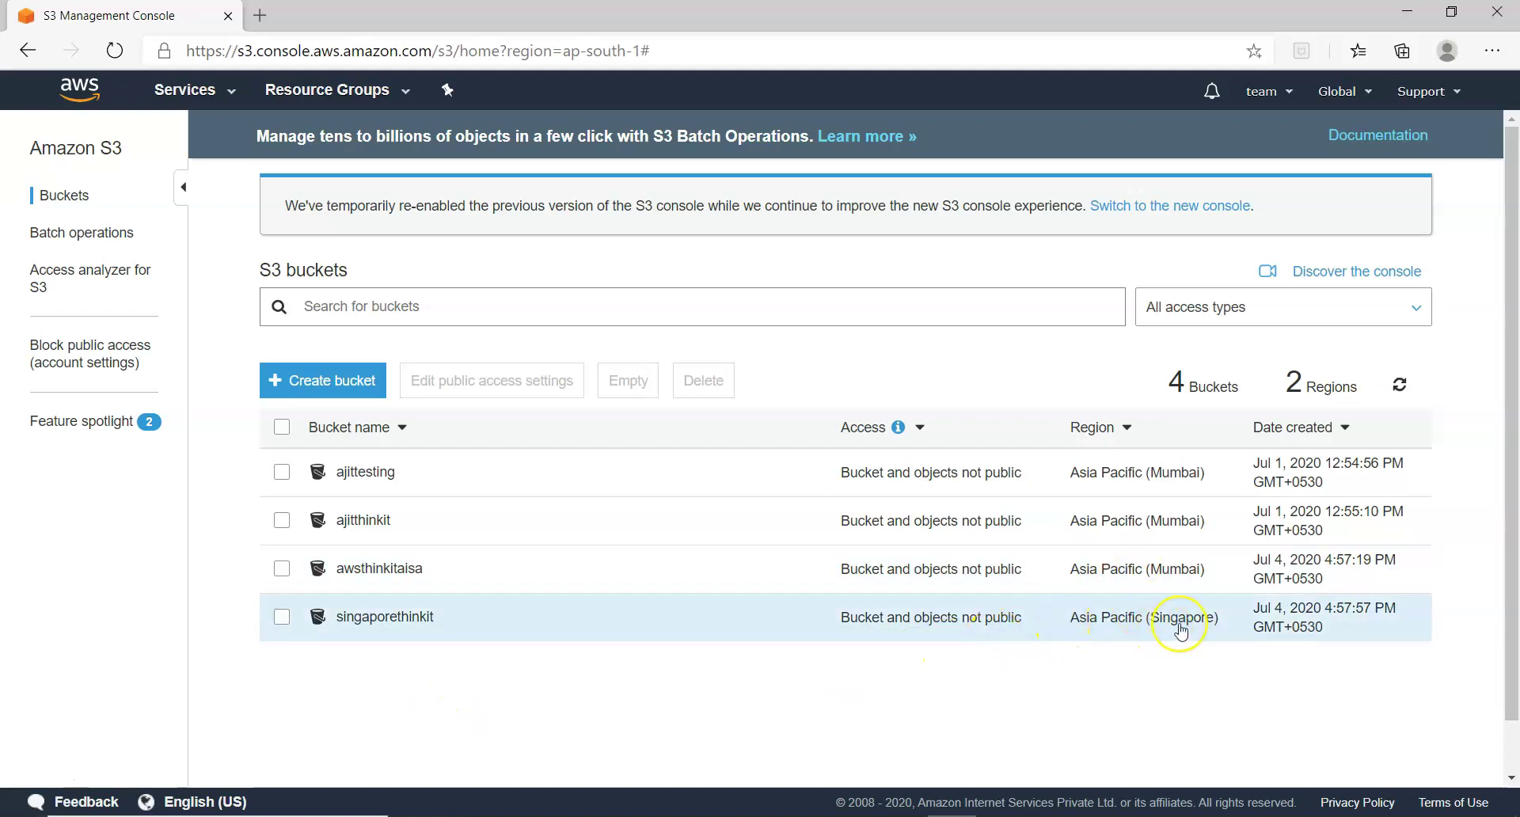
Open the awsthinkitaisa bucket's replication settings
left_click(404, 576)
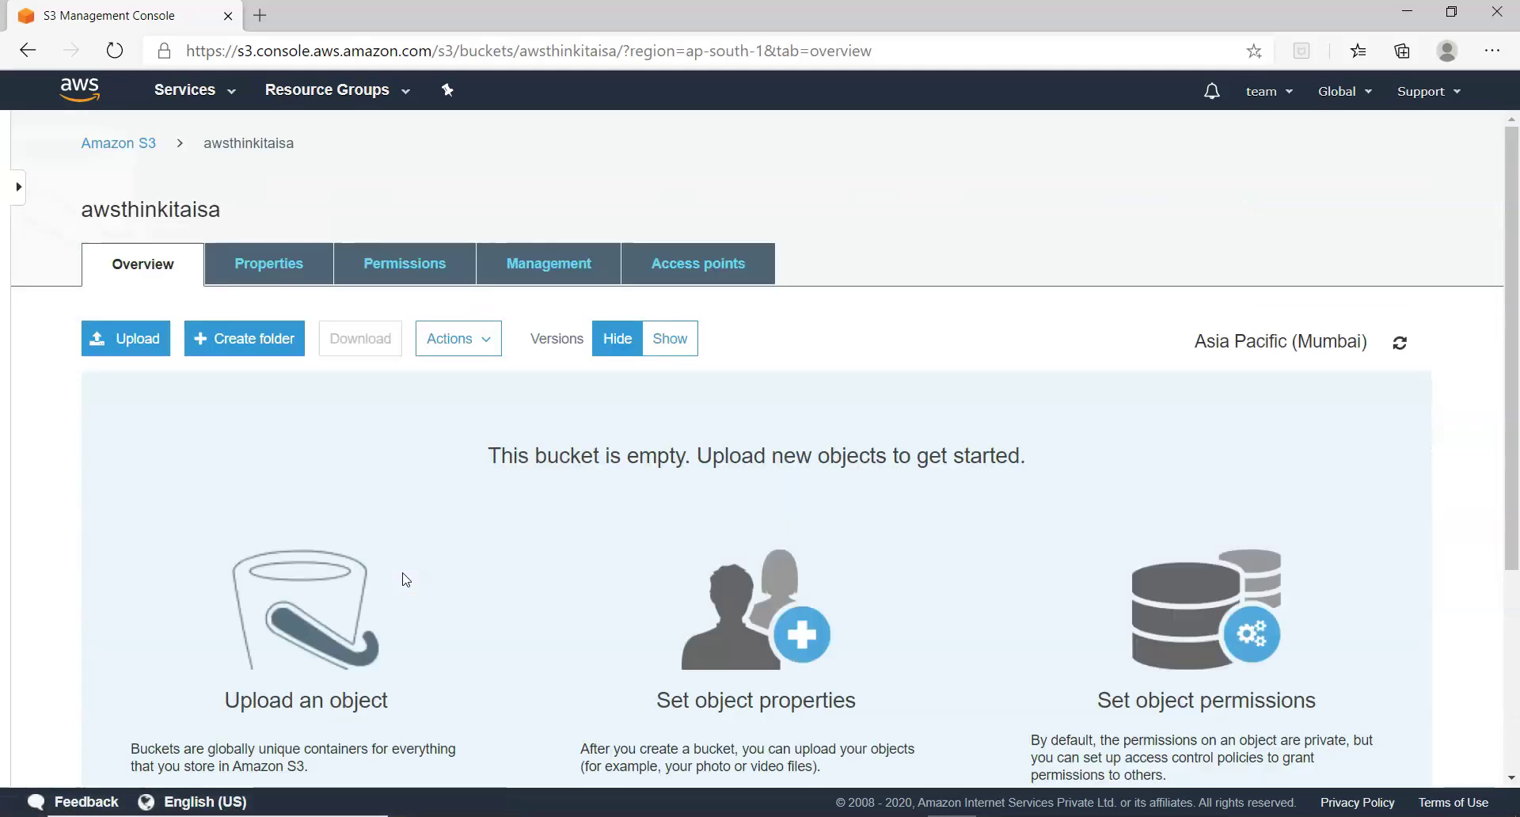
left_click(569, 270)
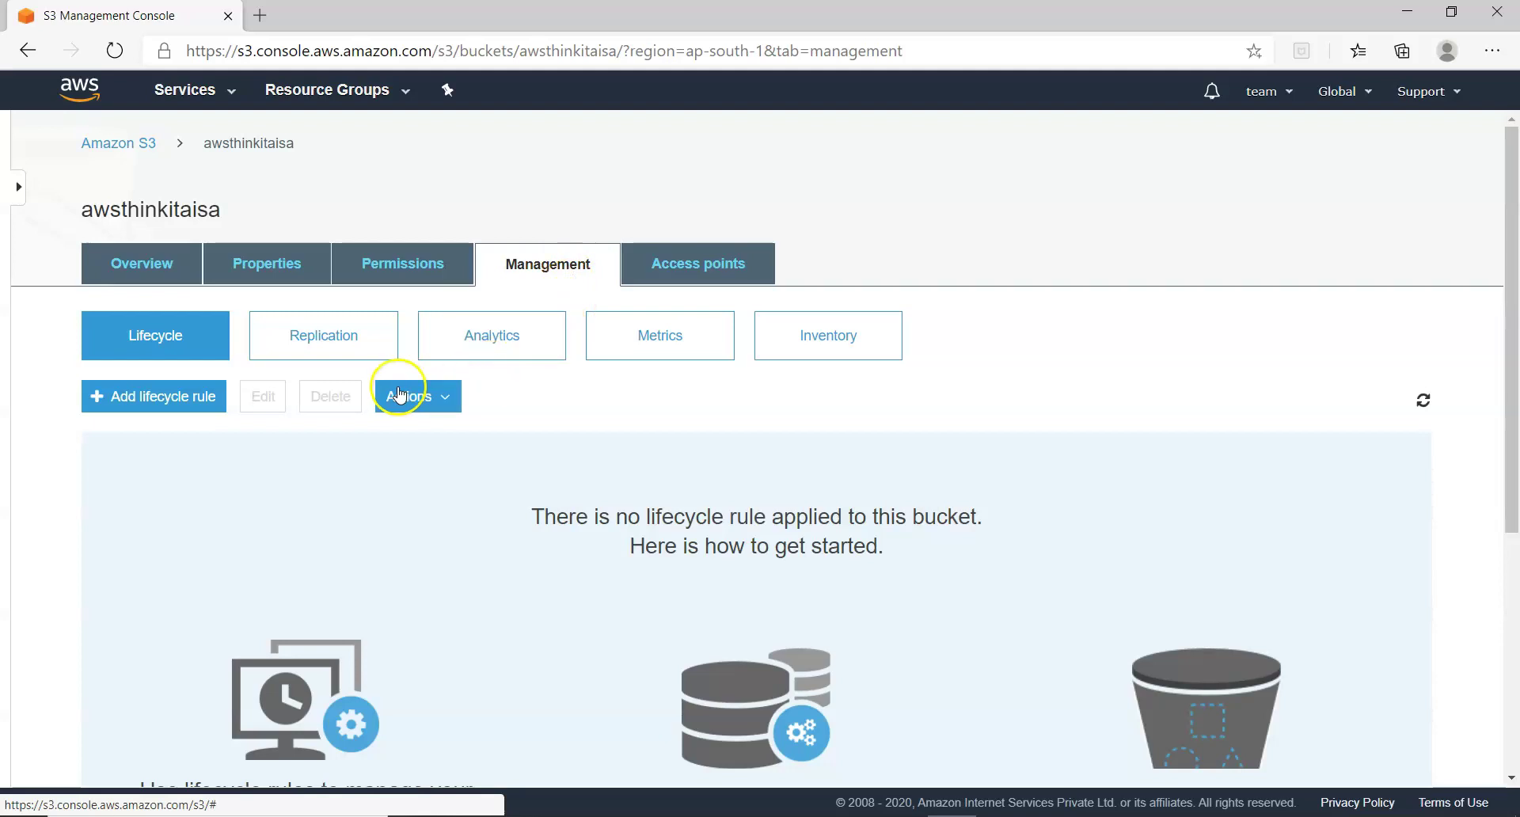
left_click(299, 346)
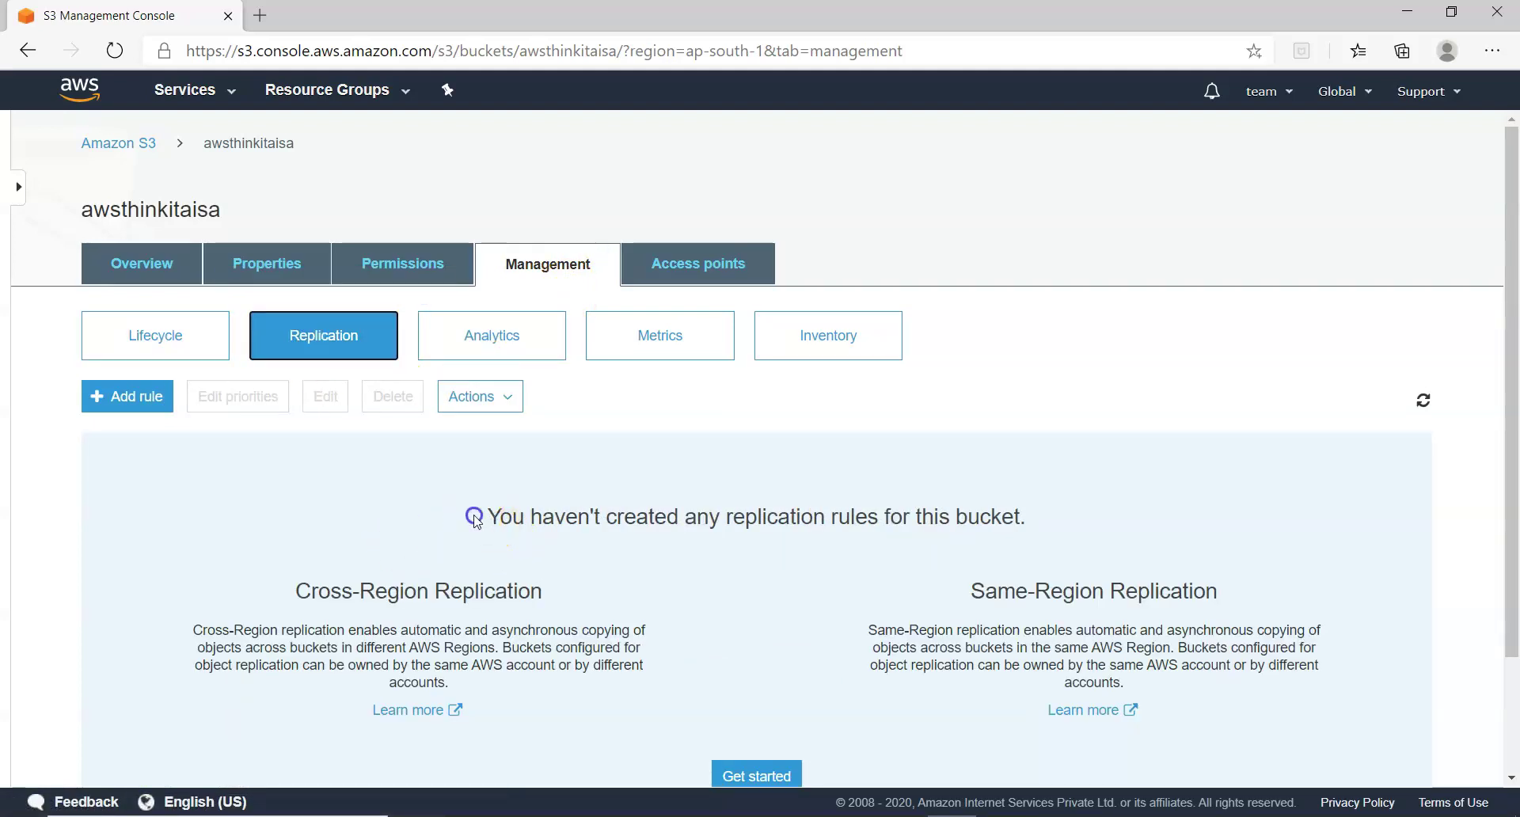
left_click_drag(468, 519, 1120, 476)
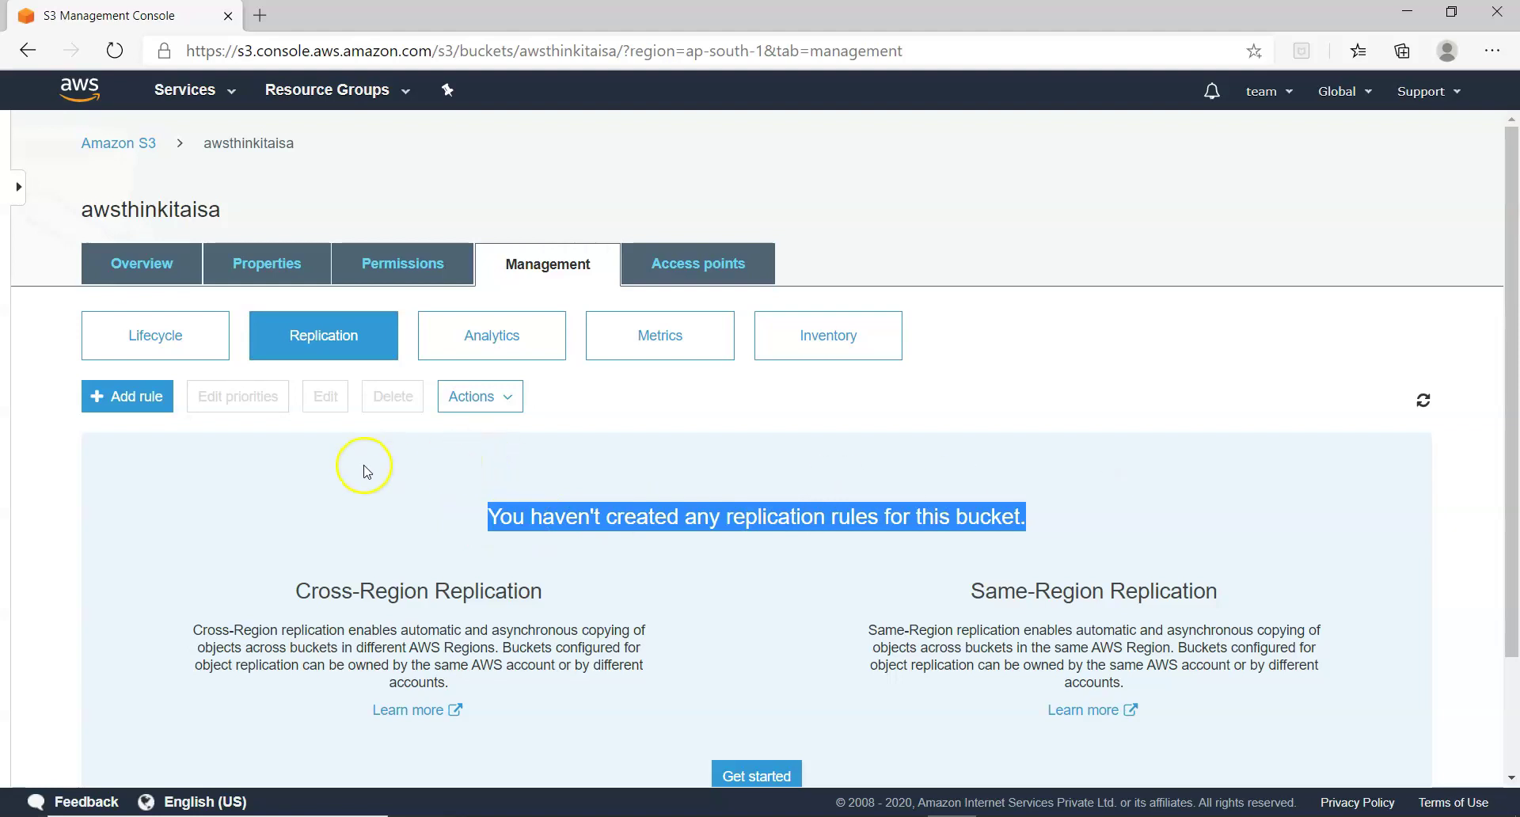
Start a replication rule with the entire awsthinkitaisa bucket as source, leaving out objects encrypted with AWS KMS
left_click(105, 410)
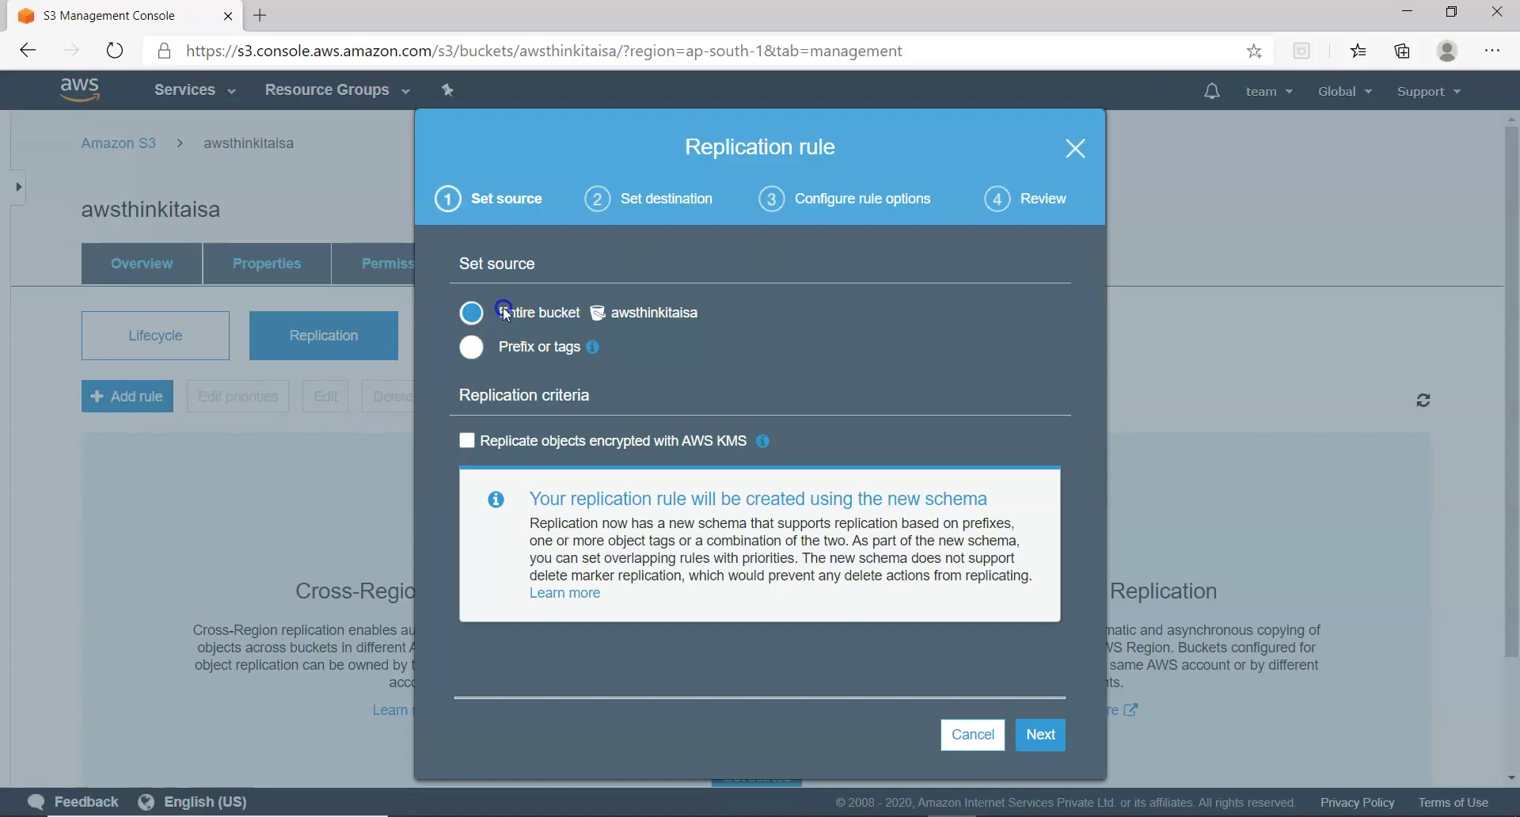
left_click(651, 319)
left_click(468, 444)
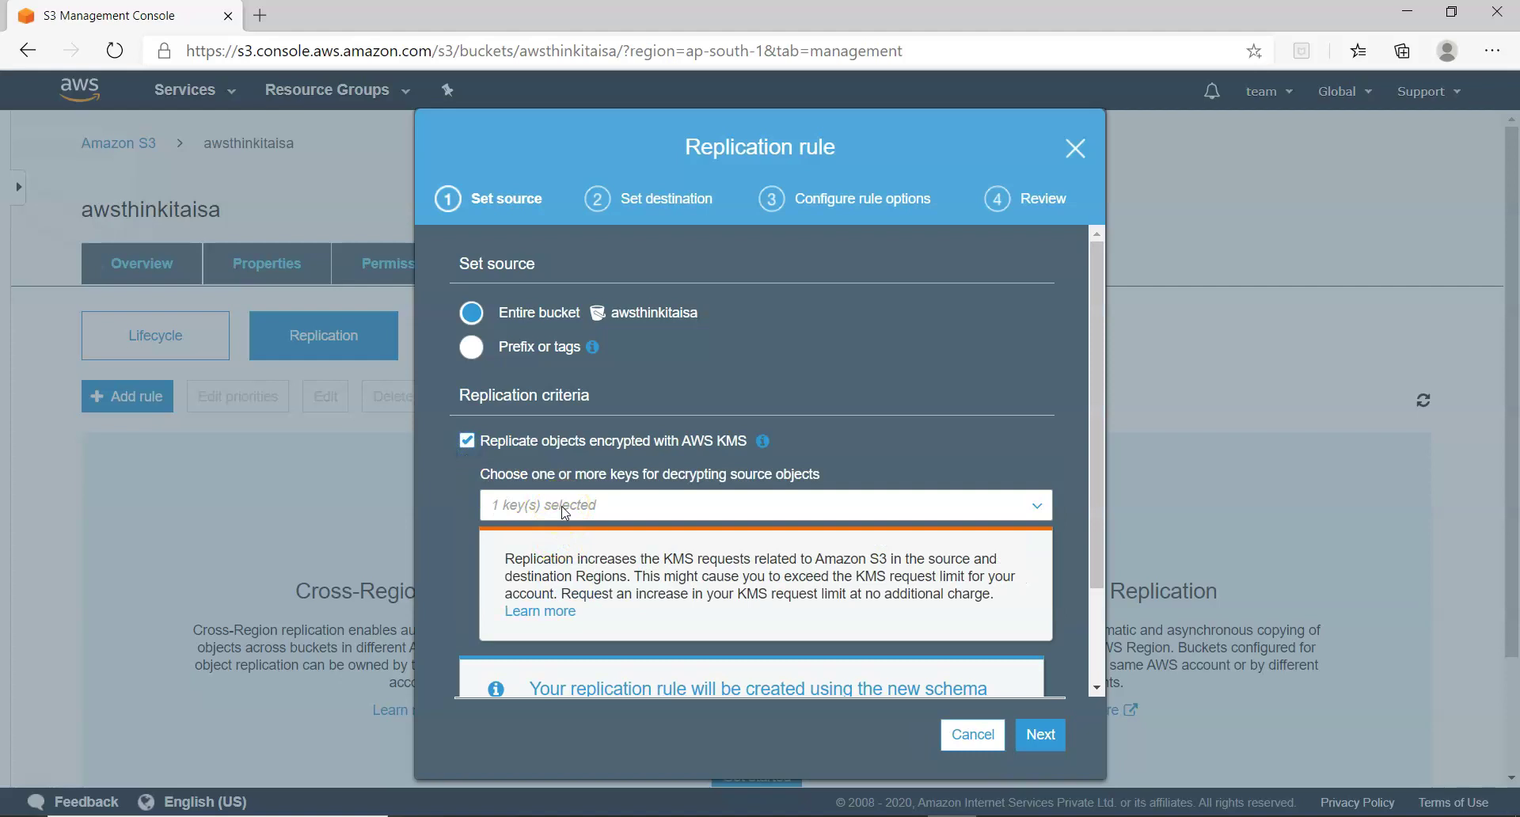
left_click(484, 454)
left_click(1026, 740)
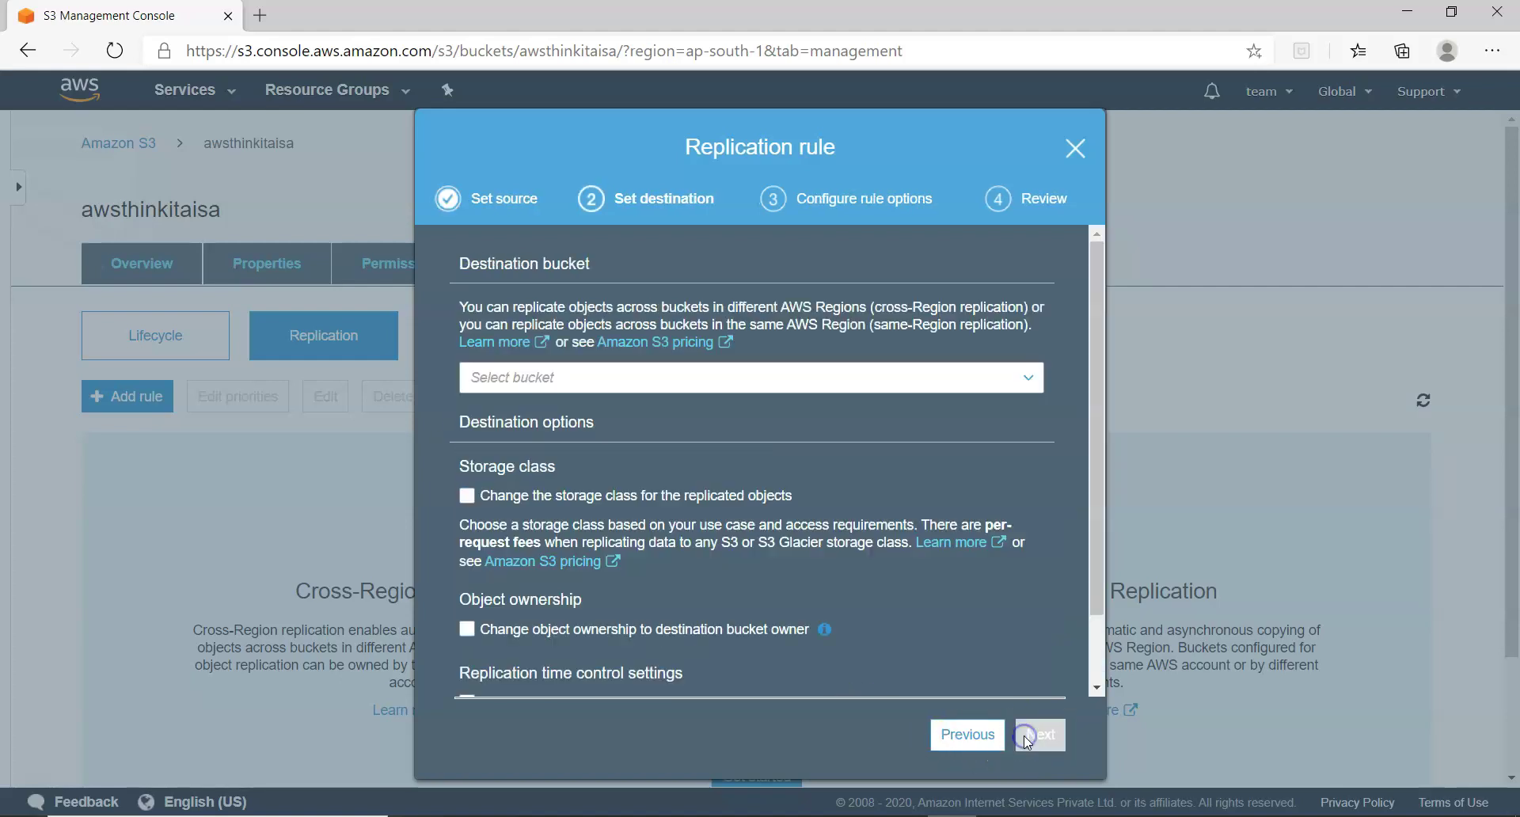
Select the singaporethinkit bucket as the replication rule's destination
left_click_drag(461, 262, 597, 258)
left_click(643, 386)
scroll(638, 516, "down", 2)
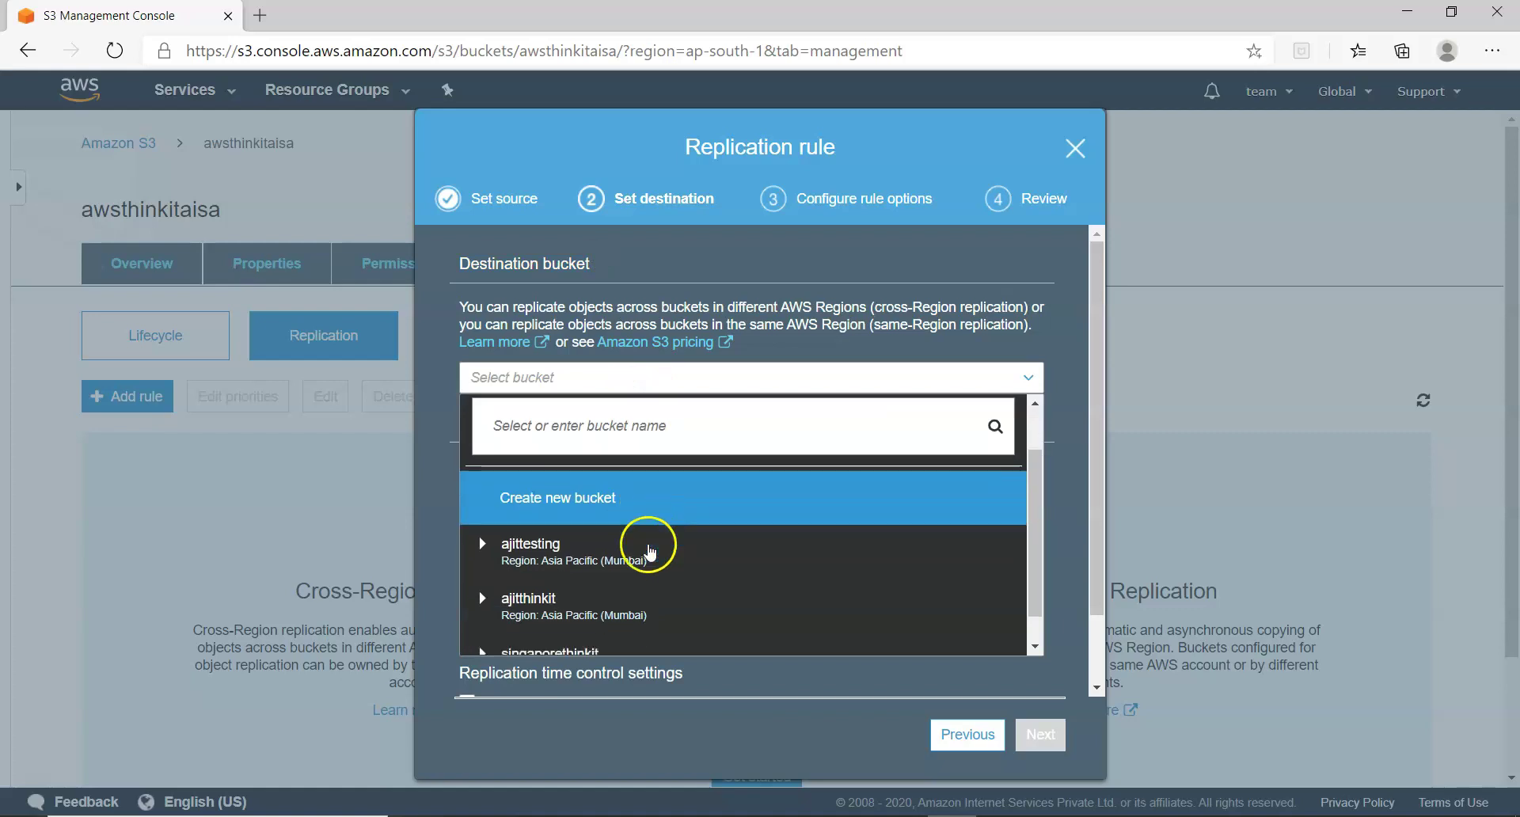
scroll(531, 618, "down", 1)
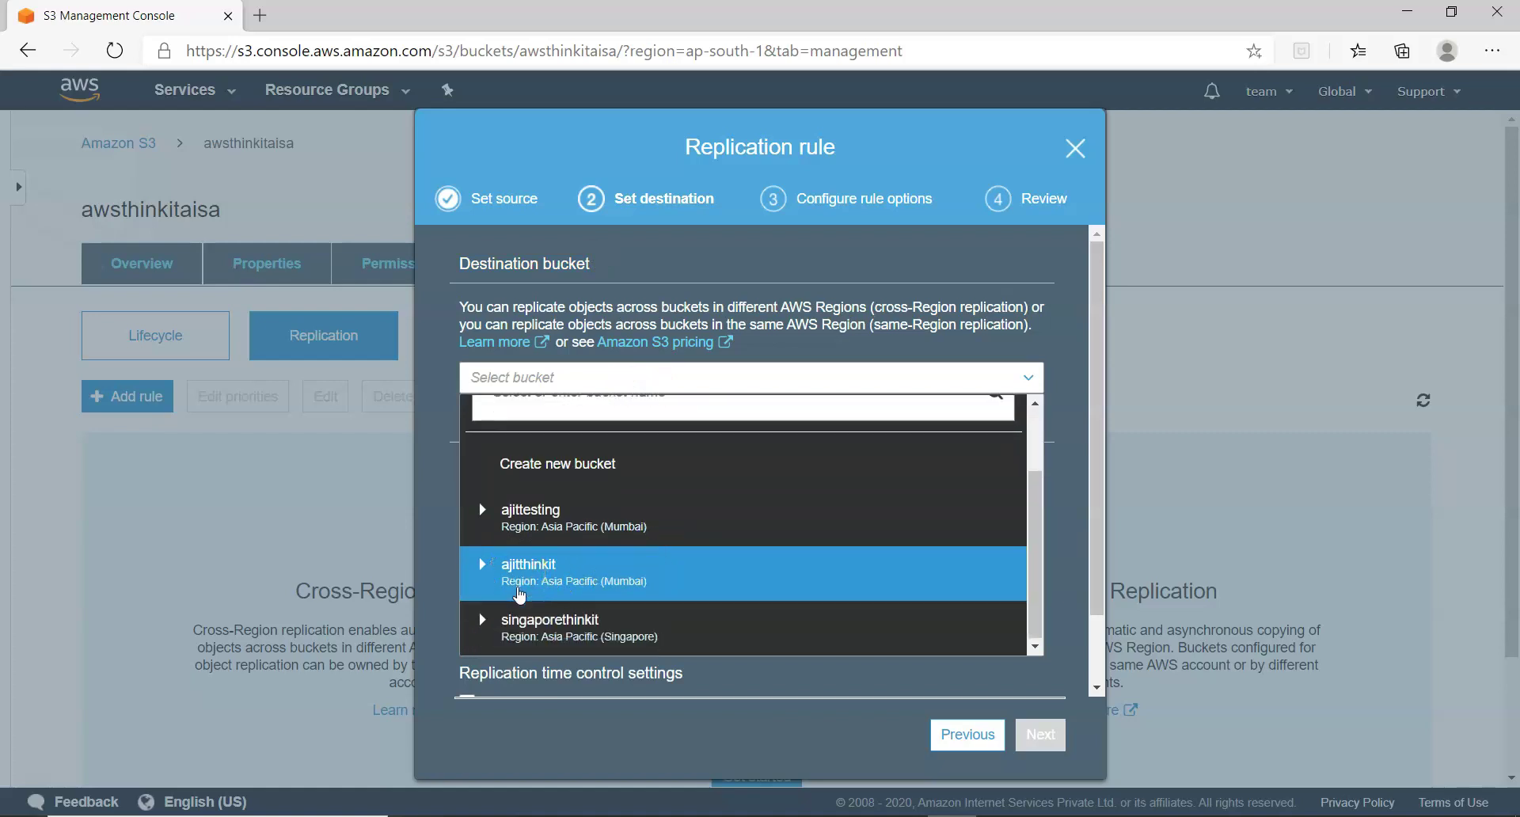
left_click(564, 624)
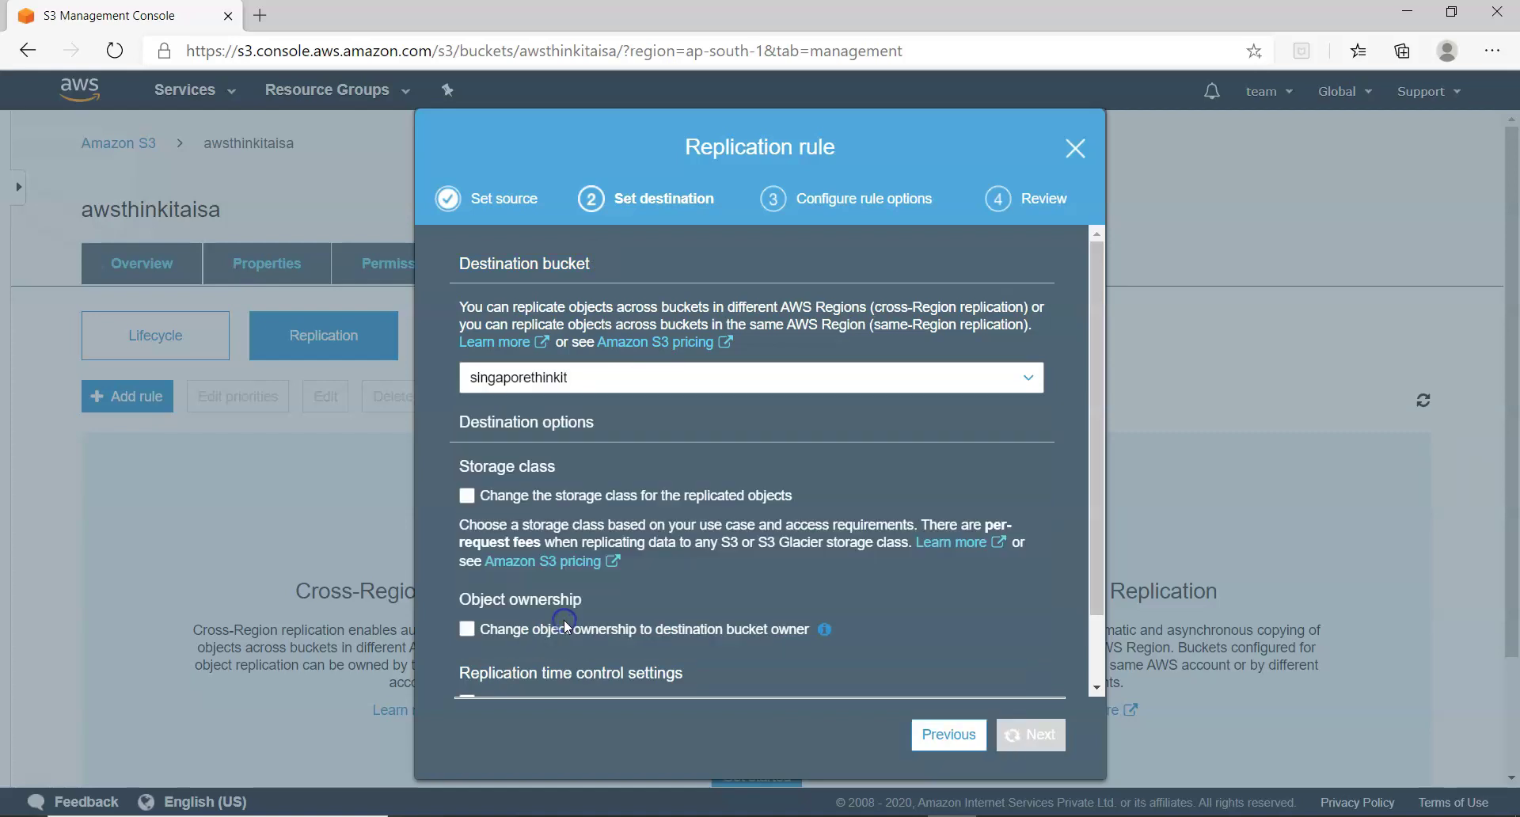
Change the storage class for the replicated objects to Intelligent-Tiering and proceed to the rule options
scroll(566, 627, "down", 1)
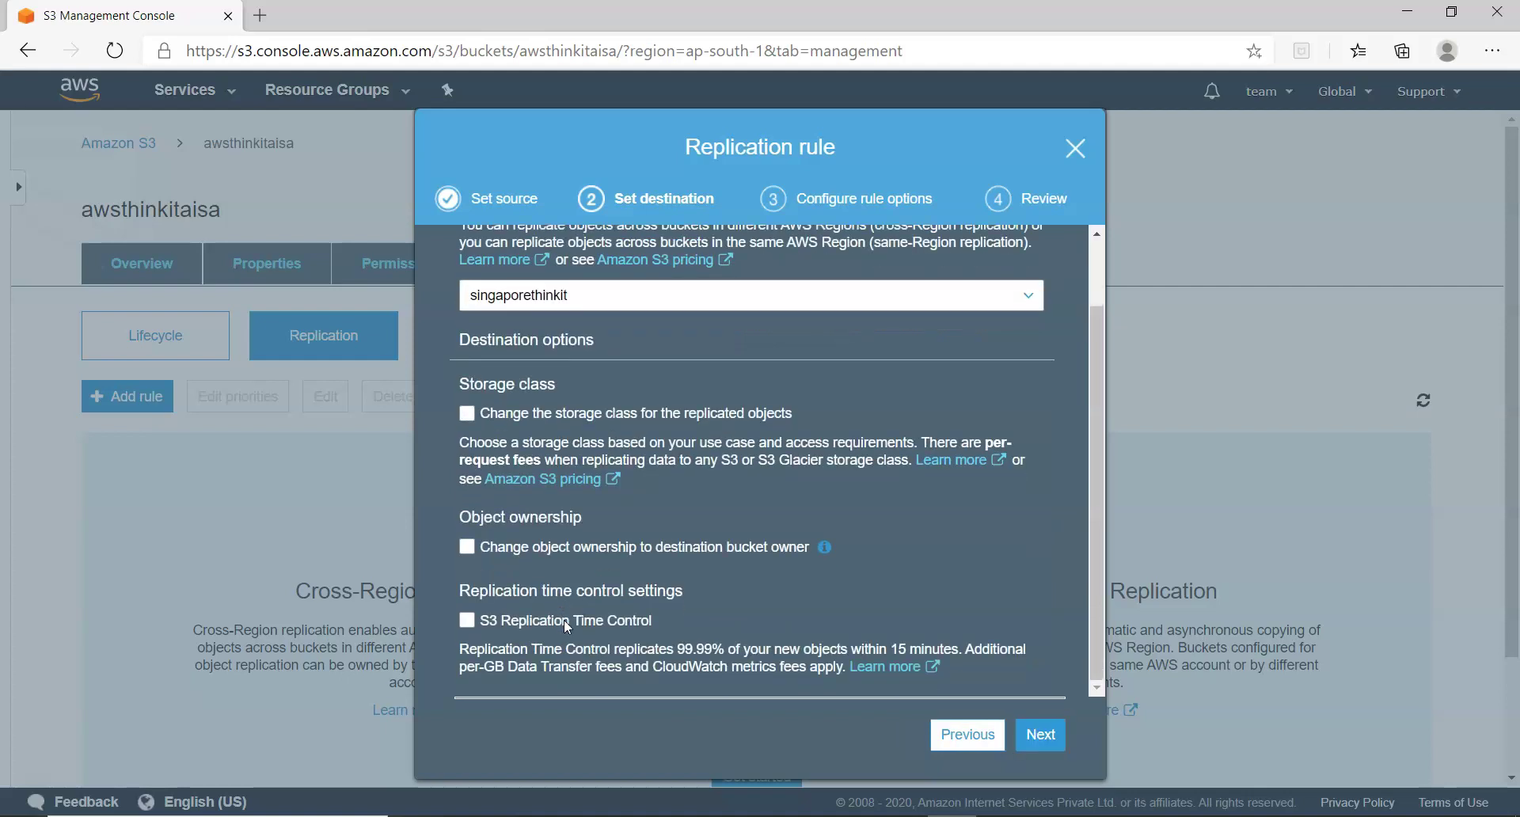
left_click(469, 416)
left_click(469, 415)
left_click(525, 523)
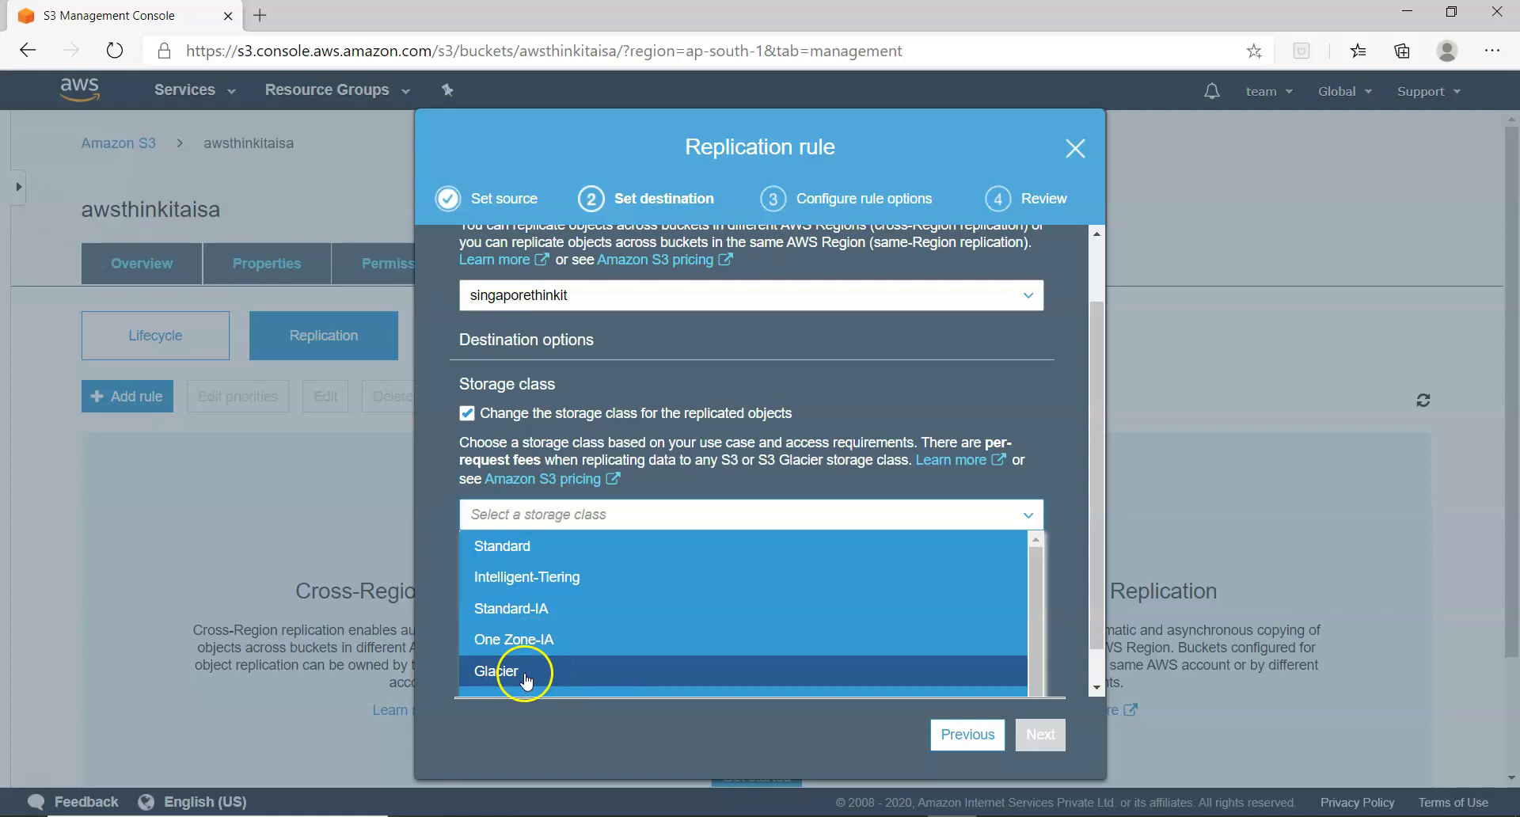
left_click(541, 582)
scroll(557, 577, "down", 1)
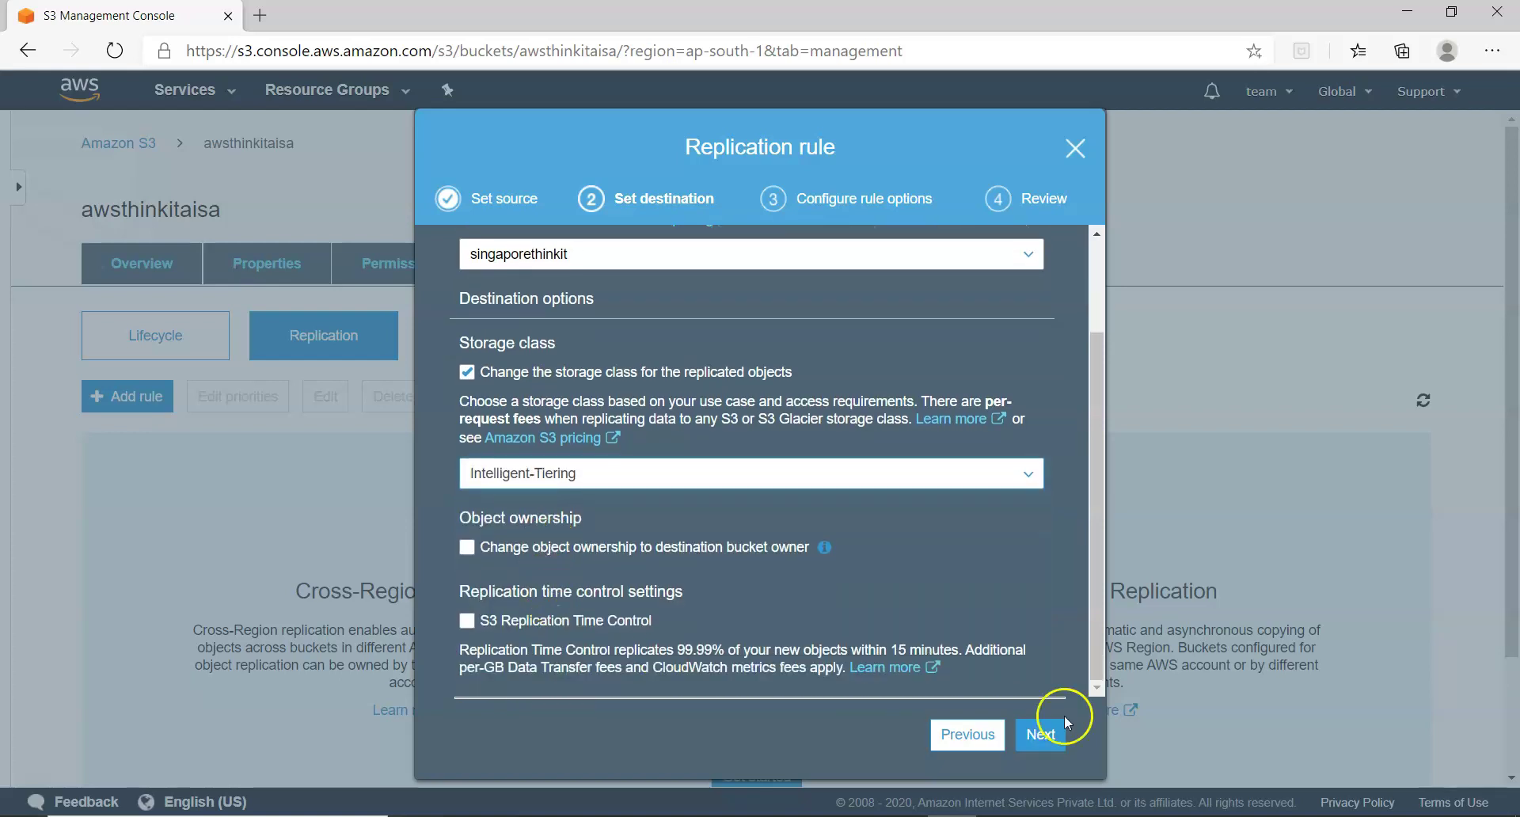
left_click(1039, 734)
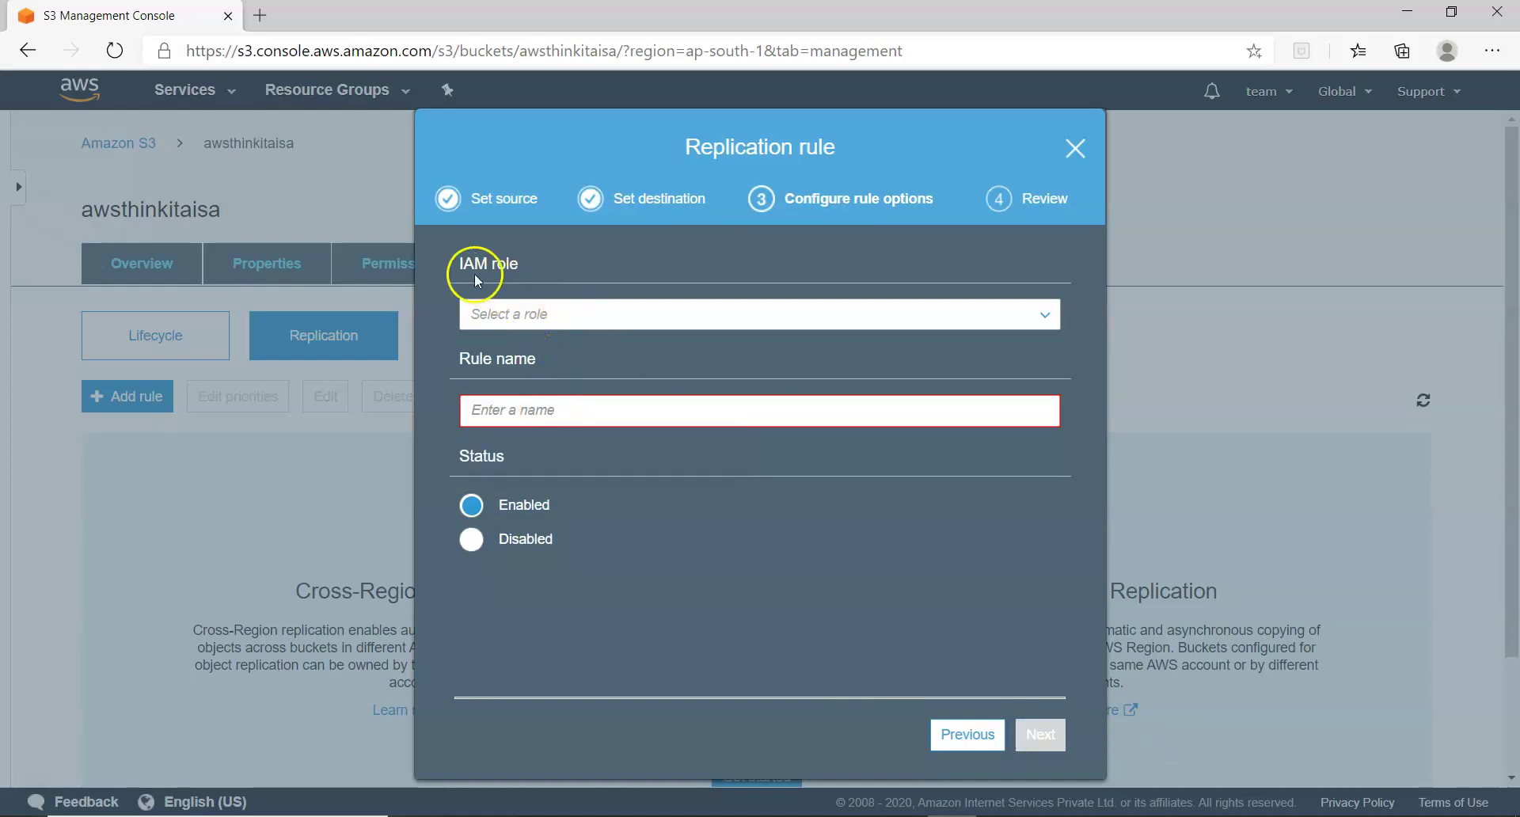
Set the replication rule's IAM role to Create new role
left_click_drag(453, 266, 524, 262)
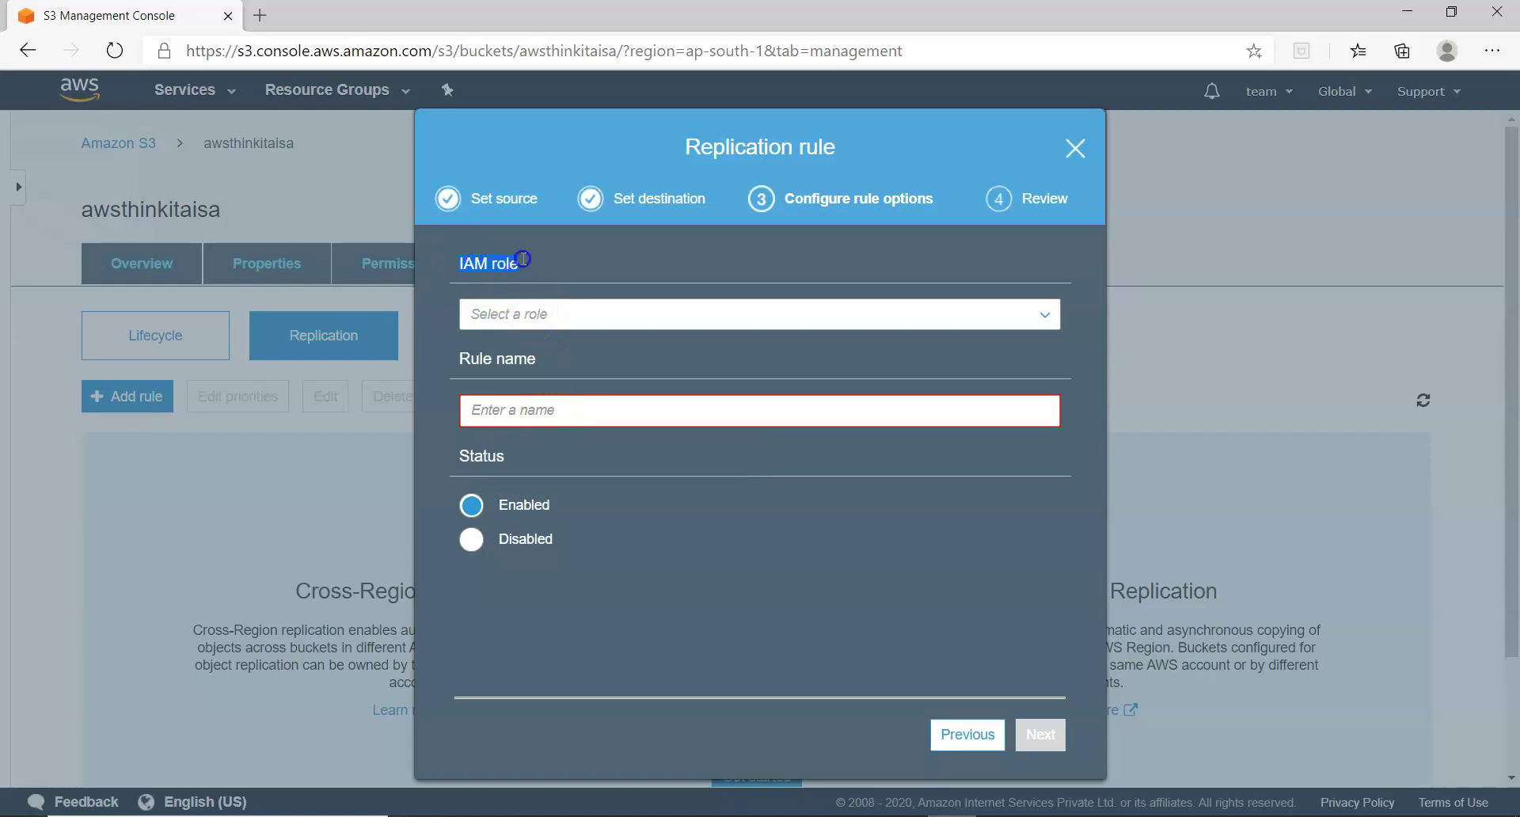
left_click(544, 317)
left_click(542, 418)
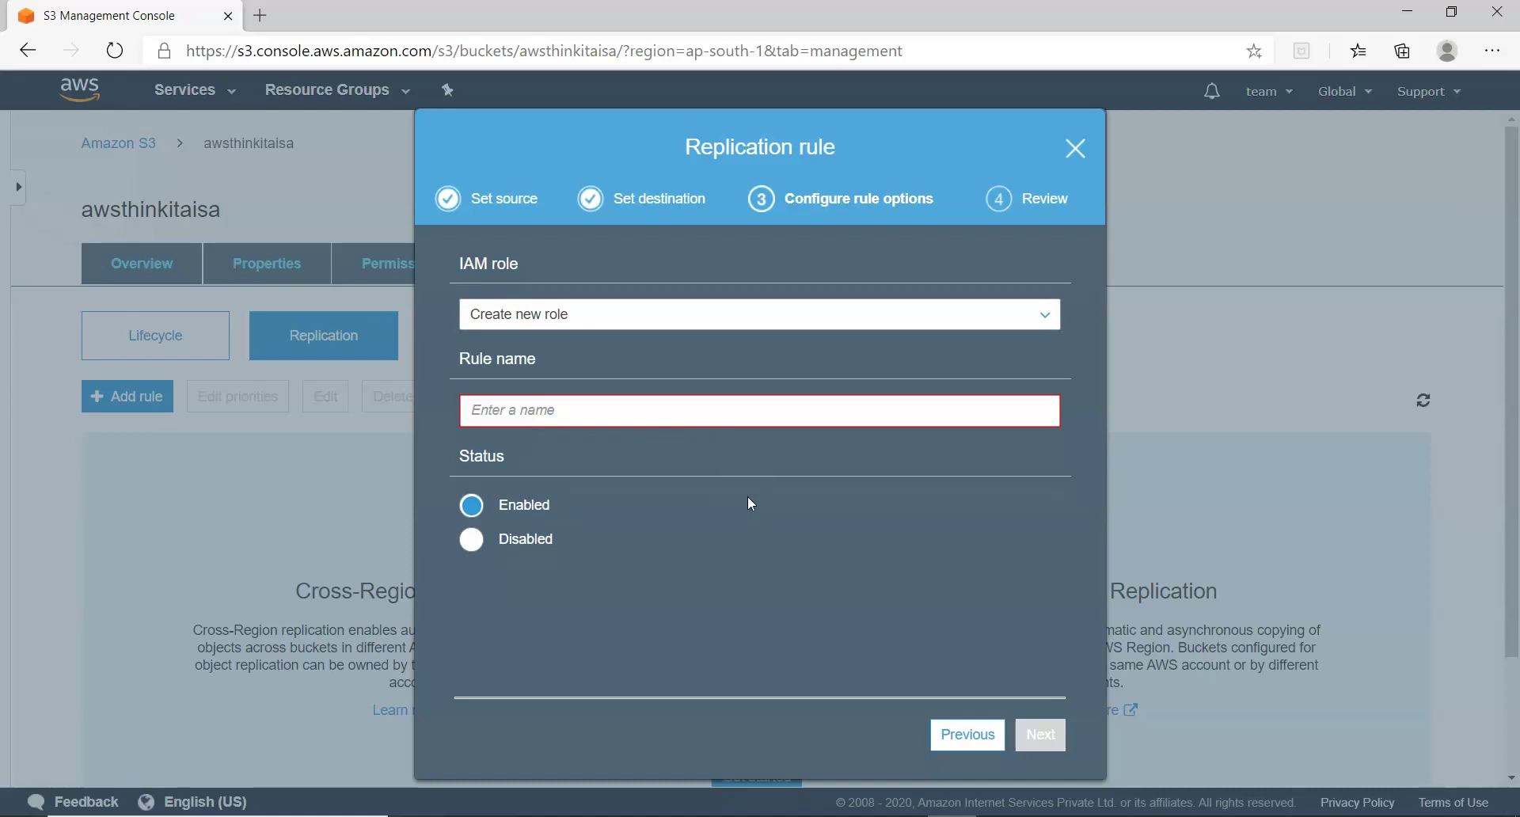
Name the replication rule asiatosingapore, save it, and check its source and destination regions
left_click(696, 417)
type("asia")
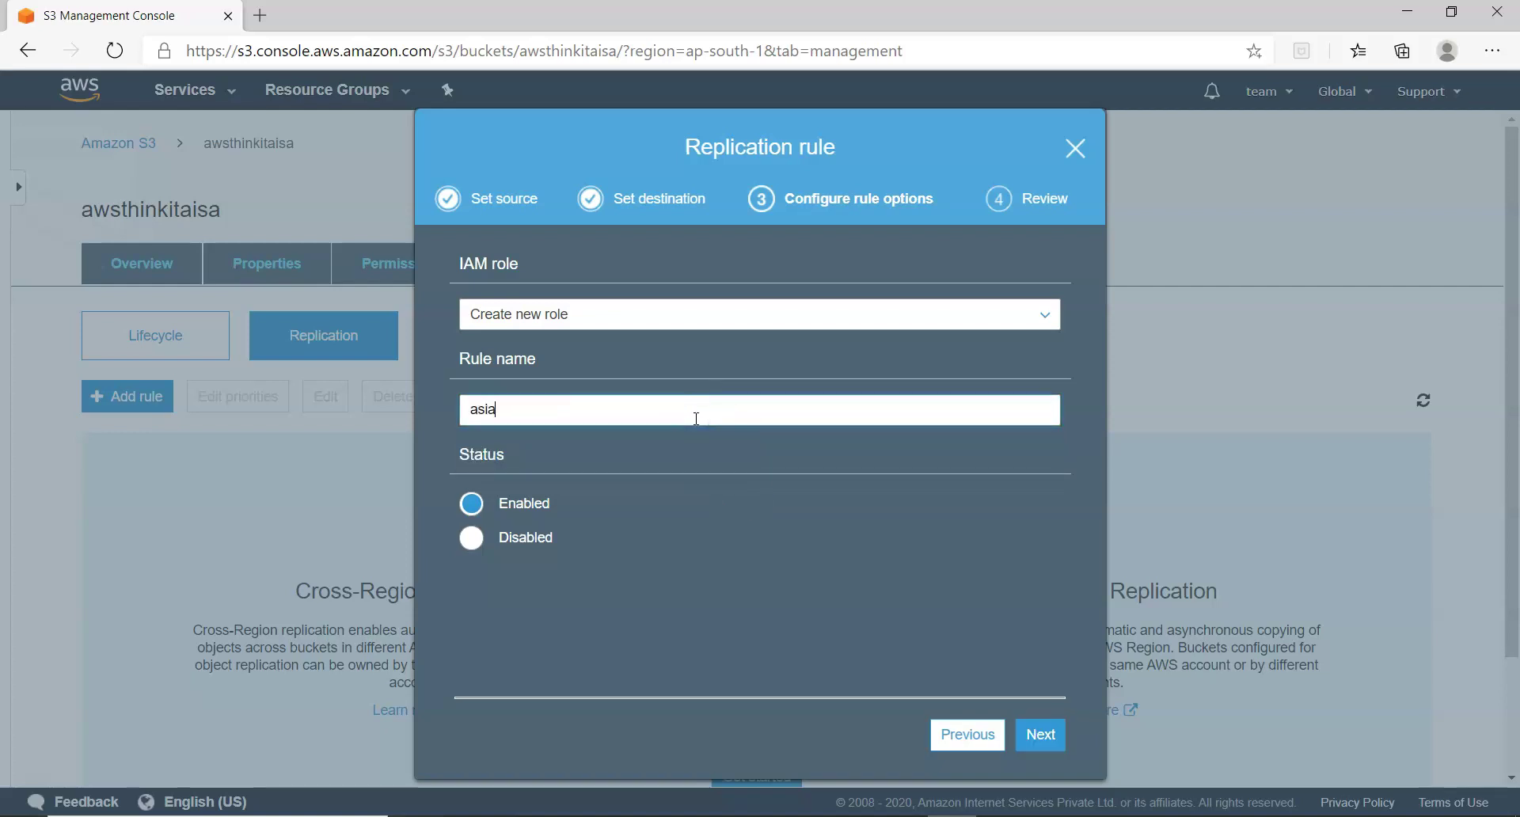
type("tos")
left_click(1043, 737)
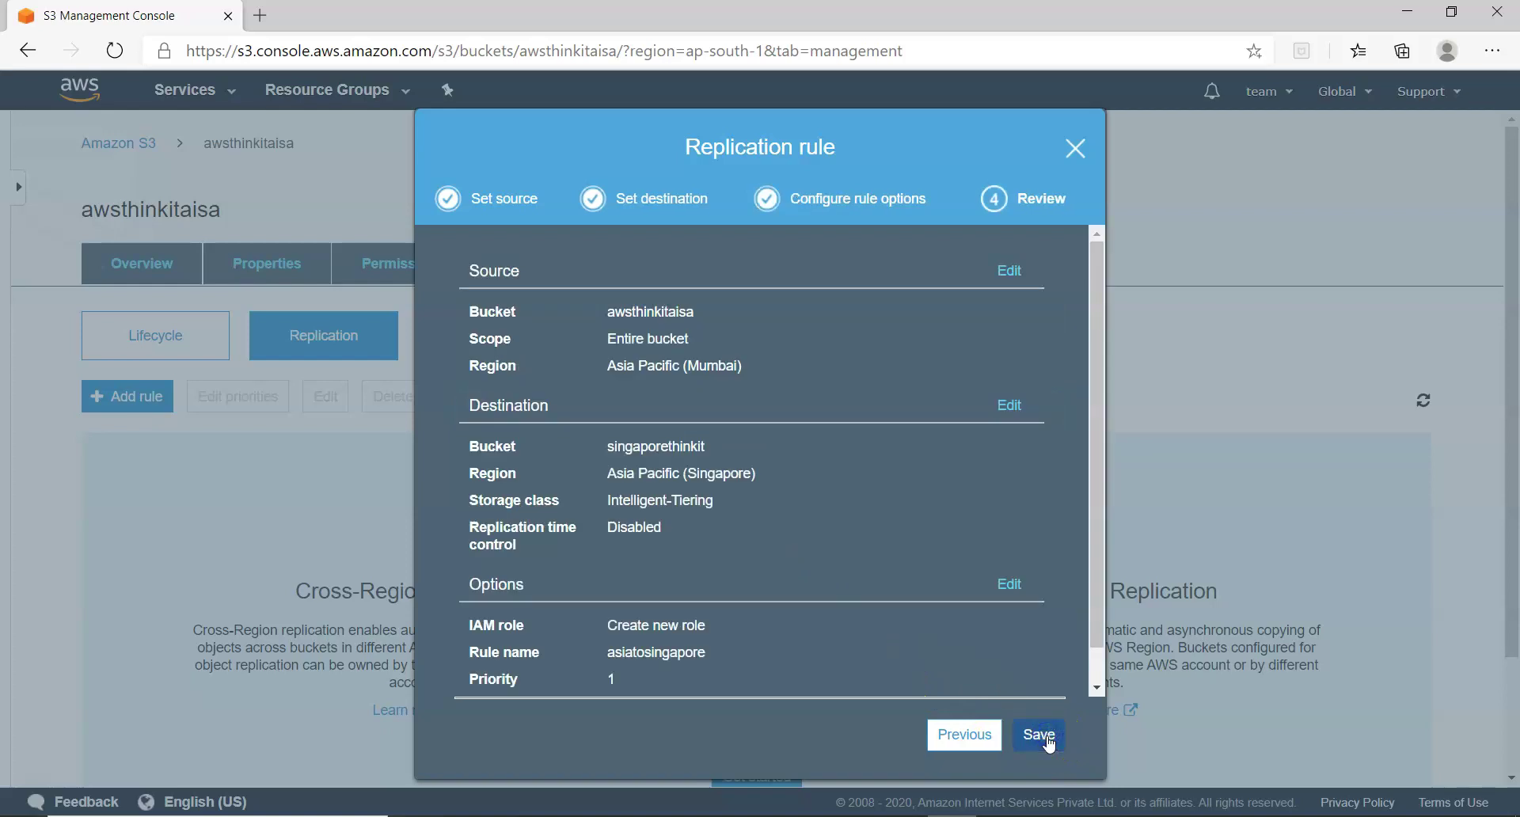
left_click(1046, 738)
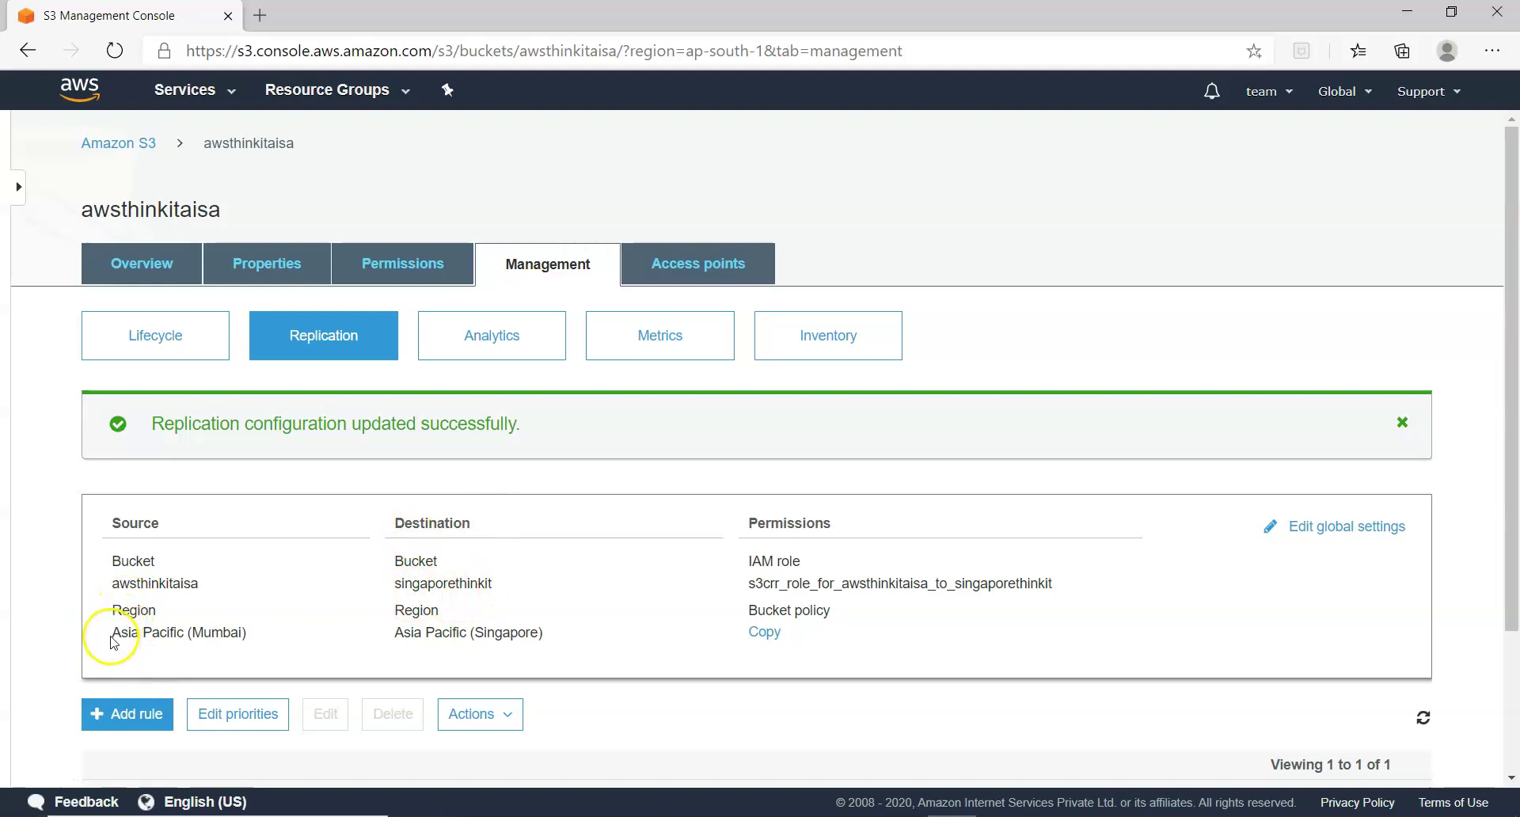
left_click_drag(111, 632, 152, 633)
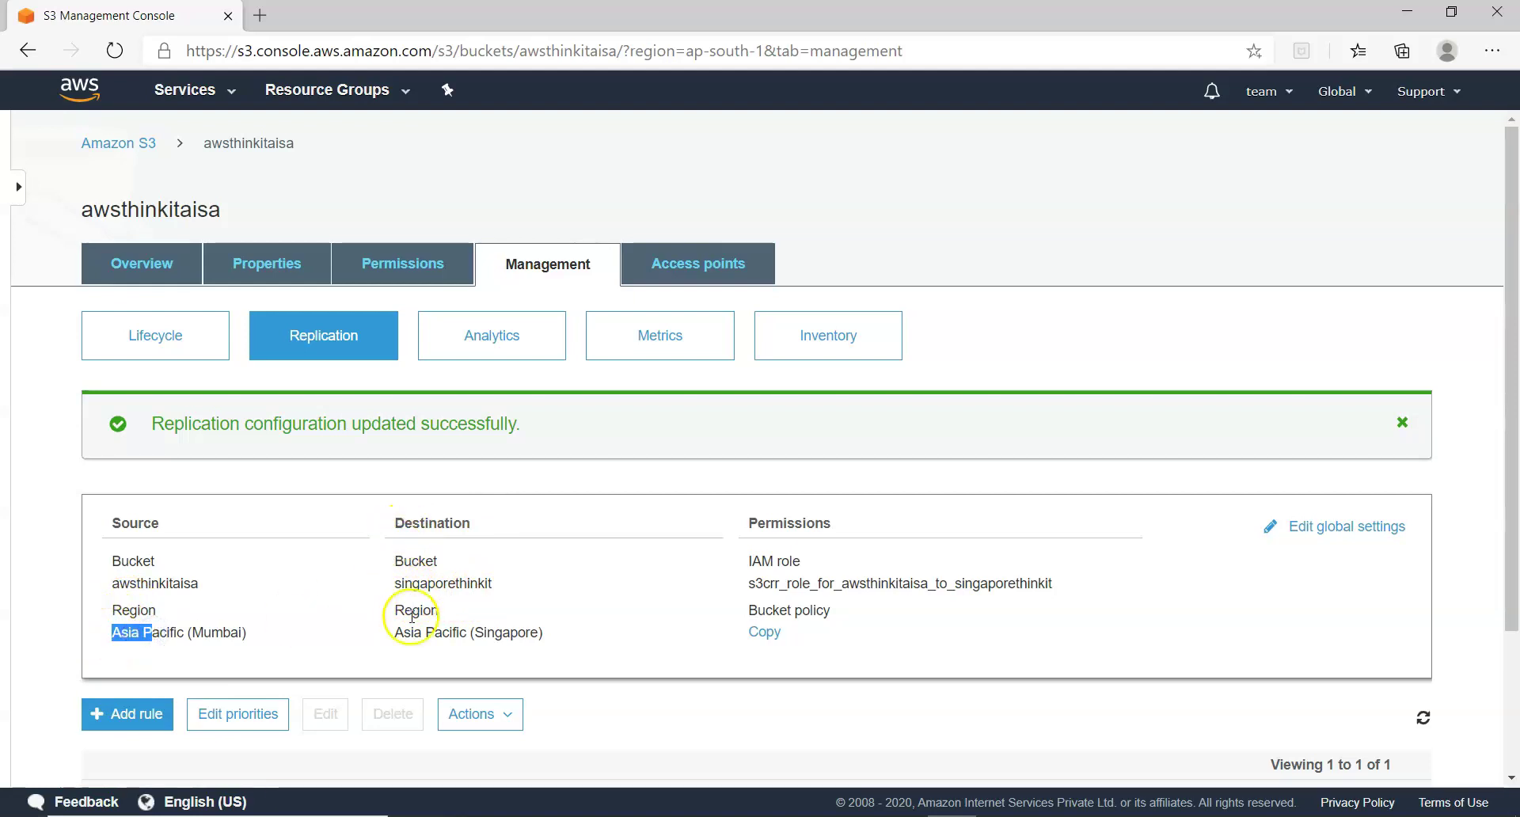
left_click_drag(394, 633, 545, 631)
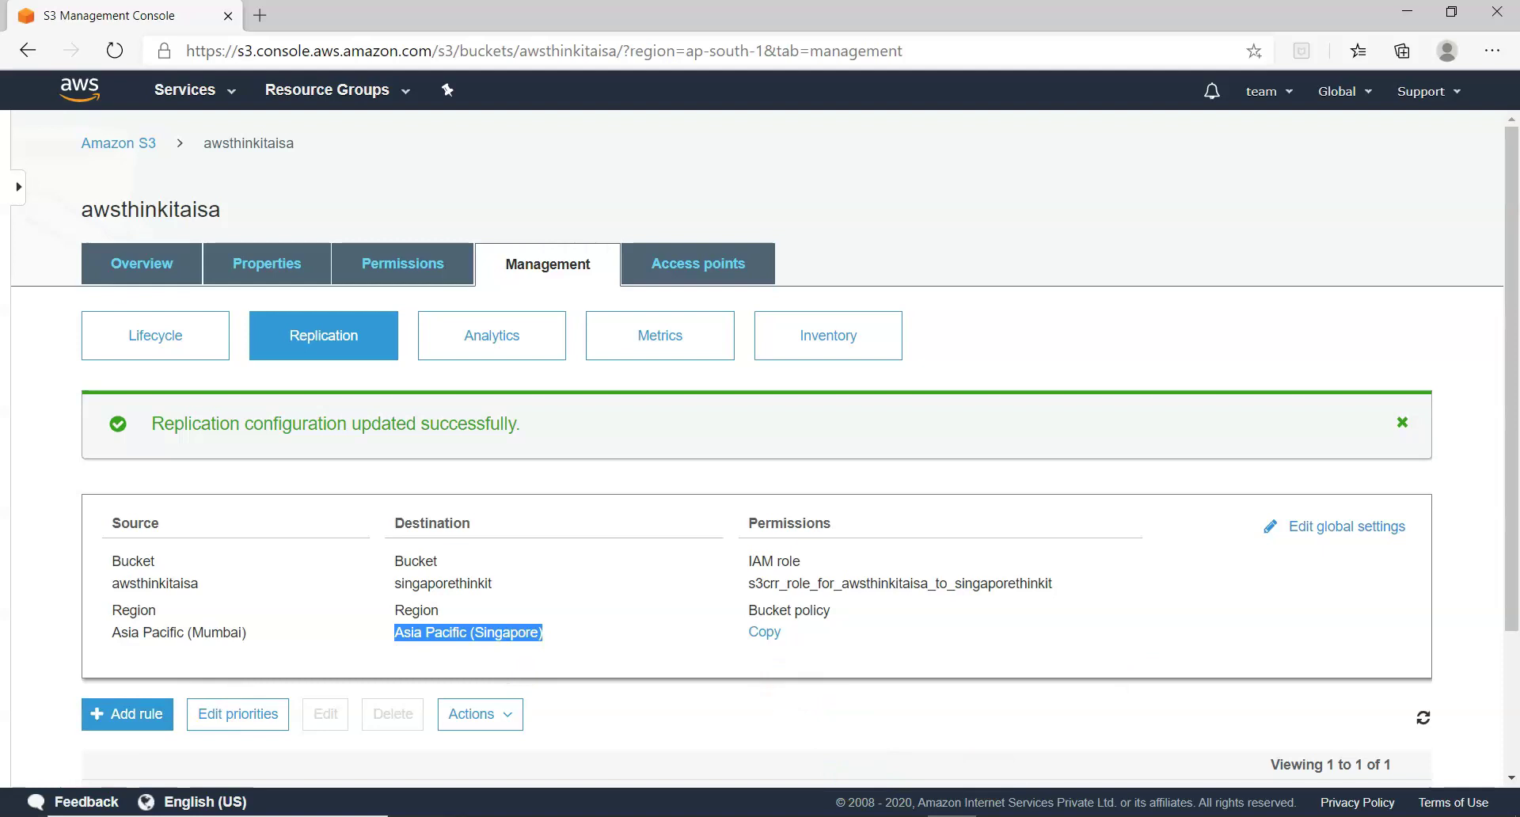
Start an upload in the awsthinkitaisa bucket and choose aaa.png from the Desktop as the file
left_click(139, 263)
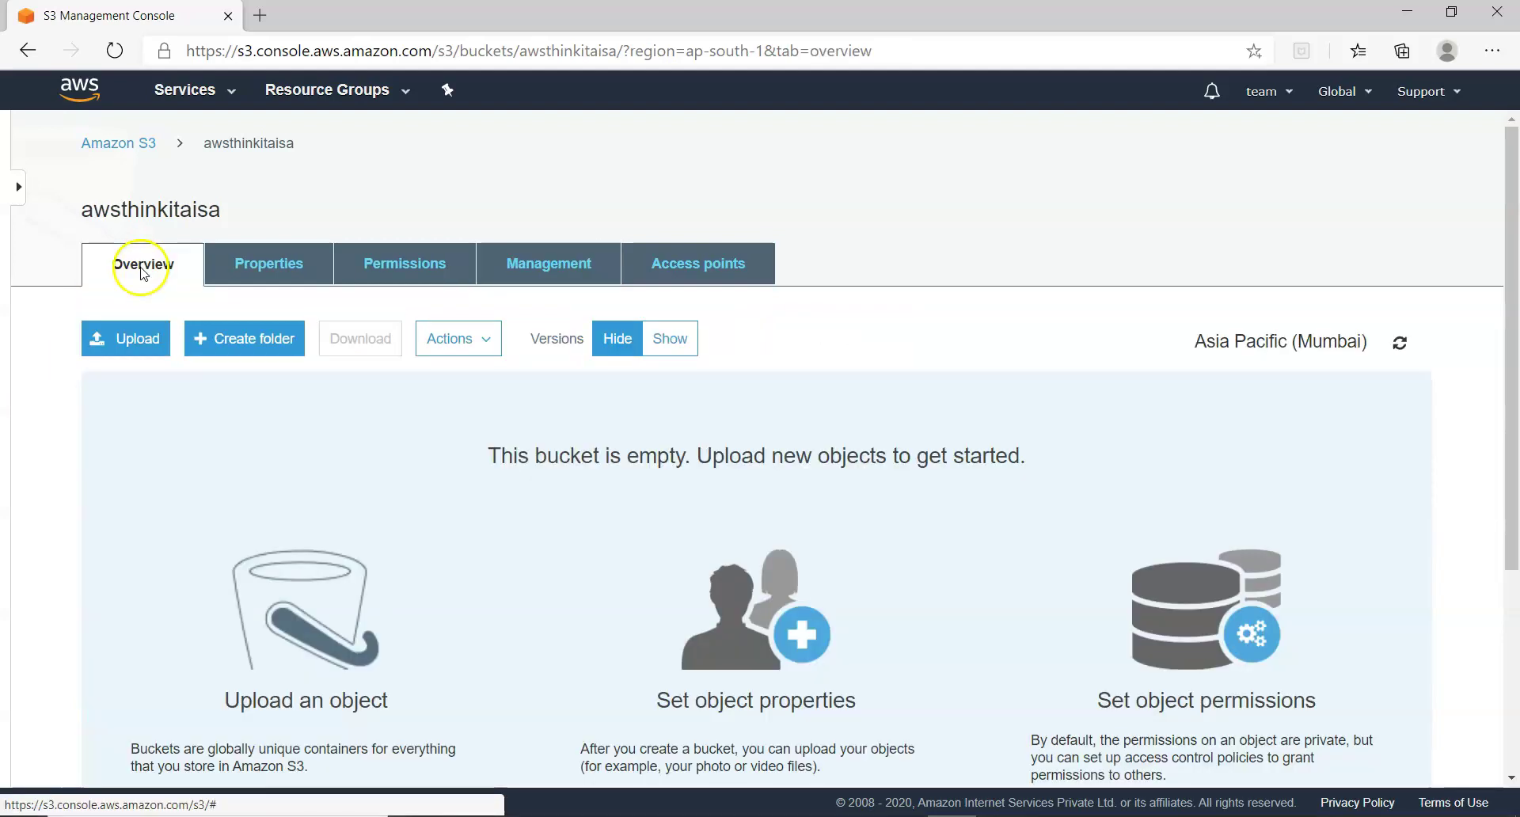
left_click(127, 344)
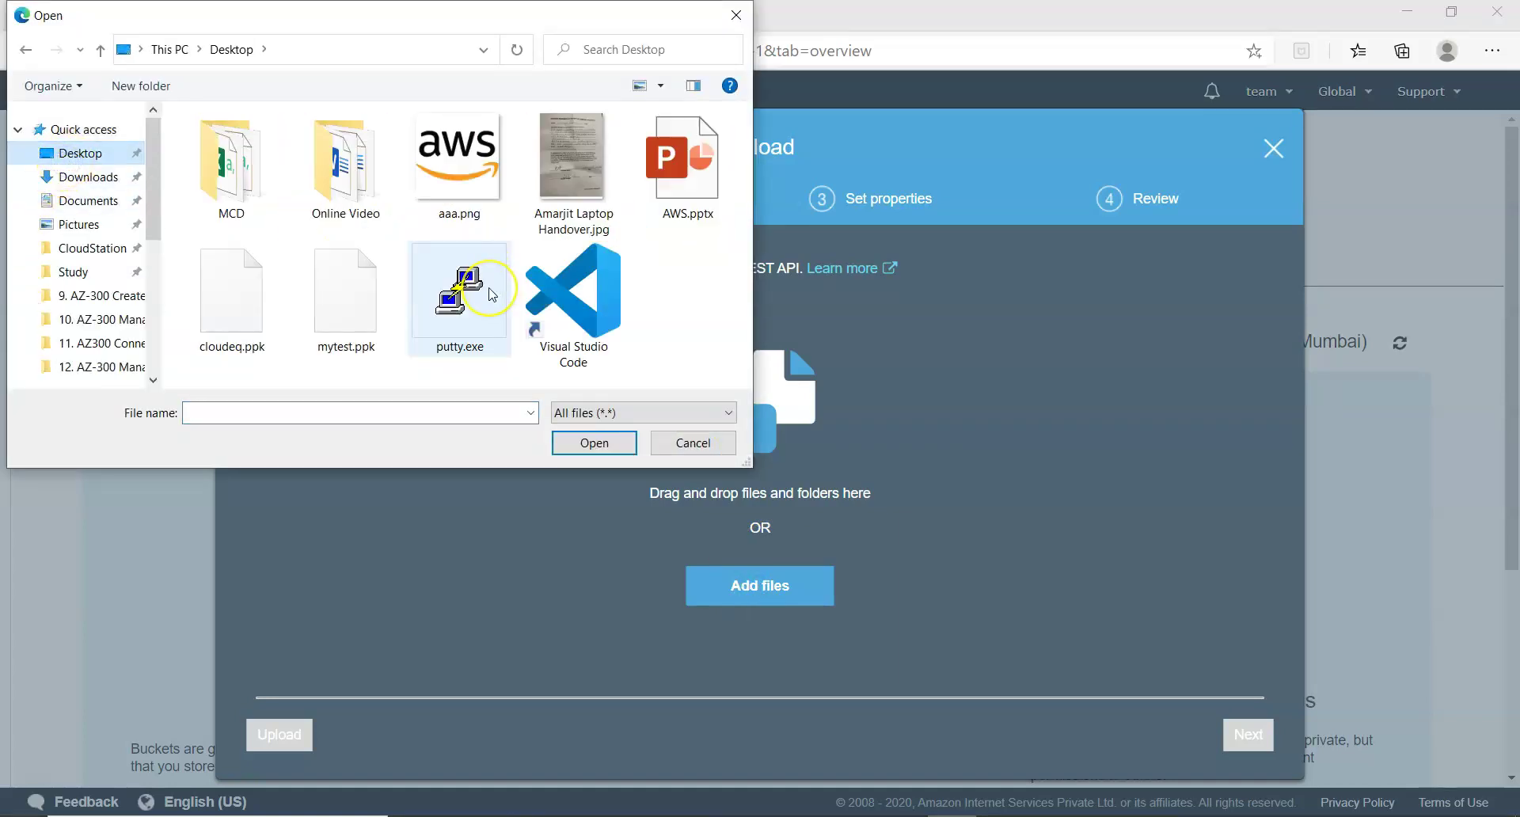
left_click(472, 168)
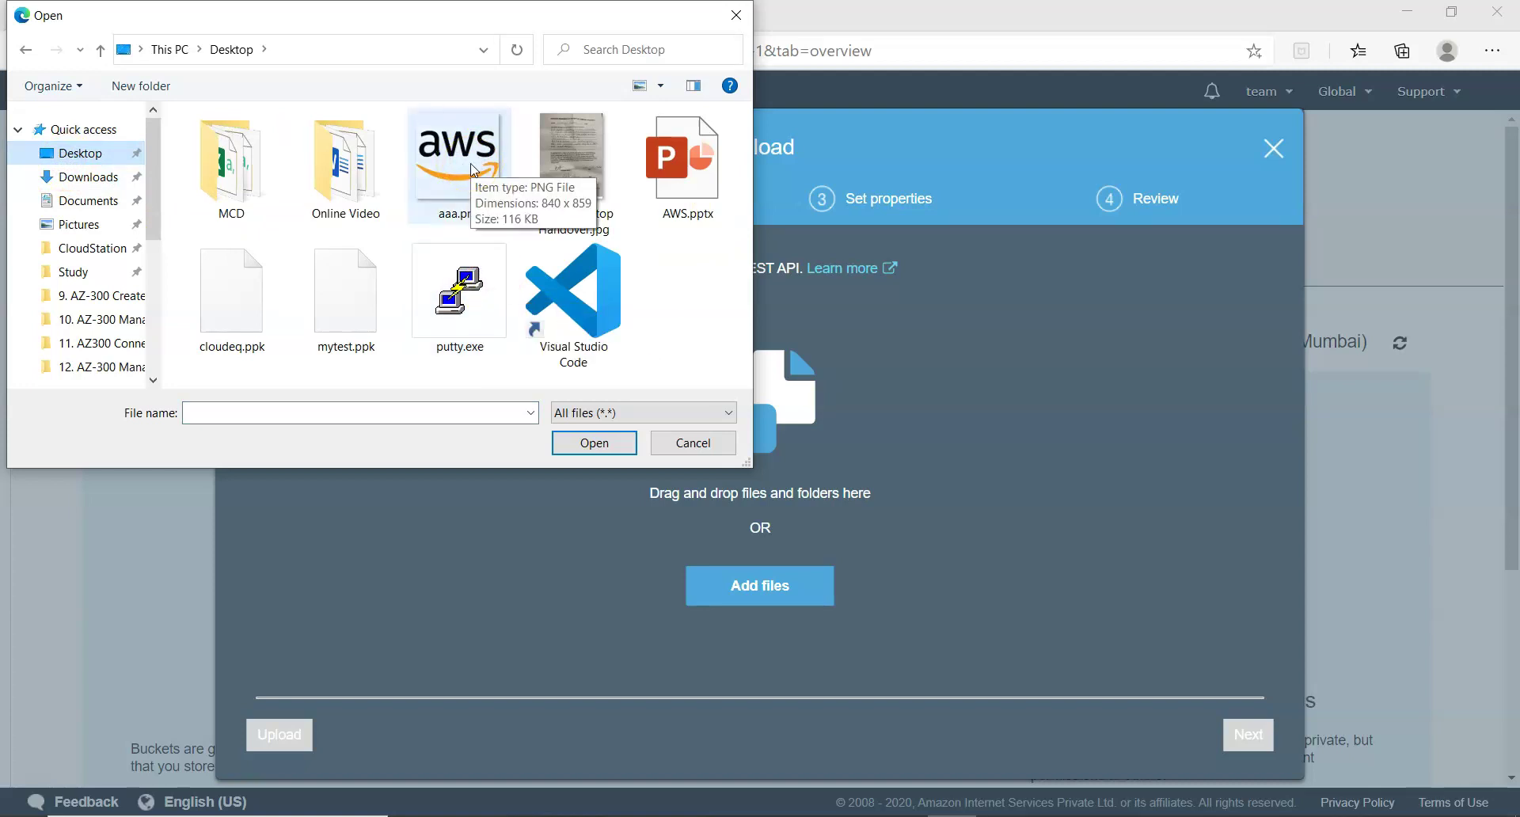
left_click(472, 166)
left_click(584, 443)
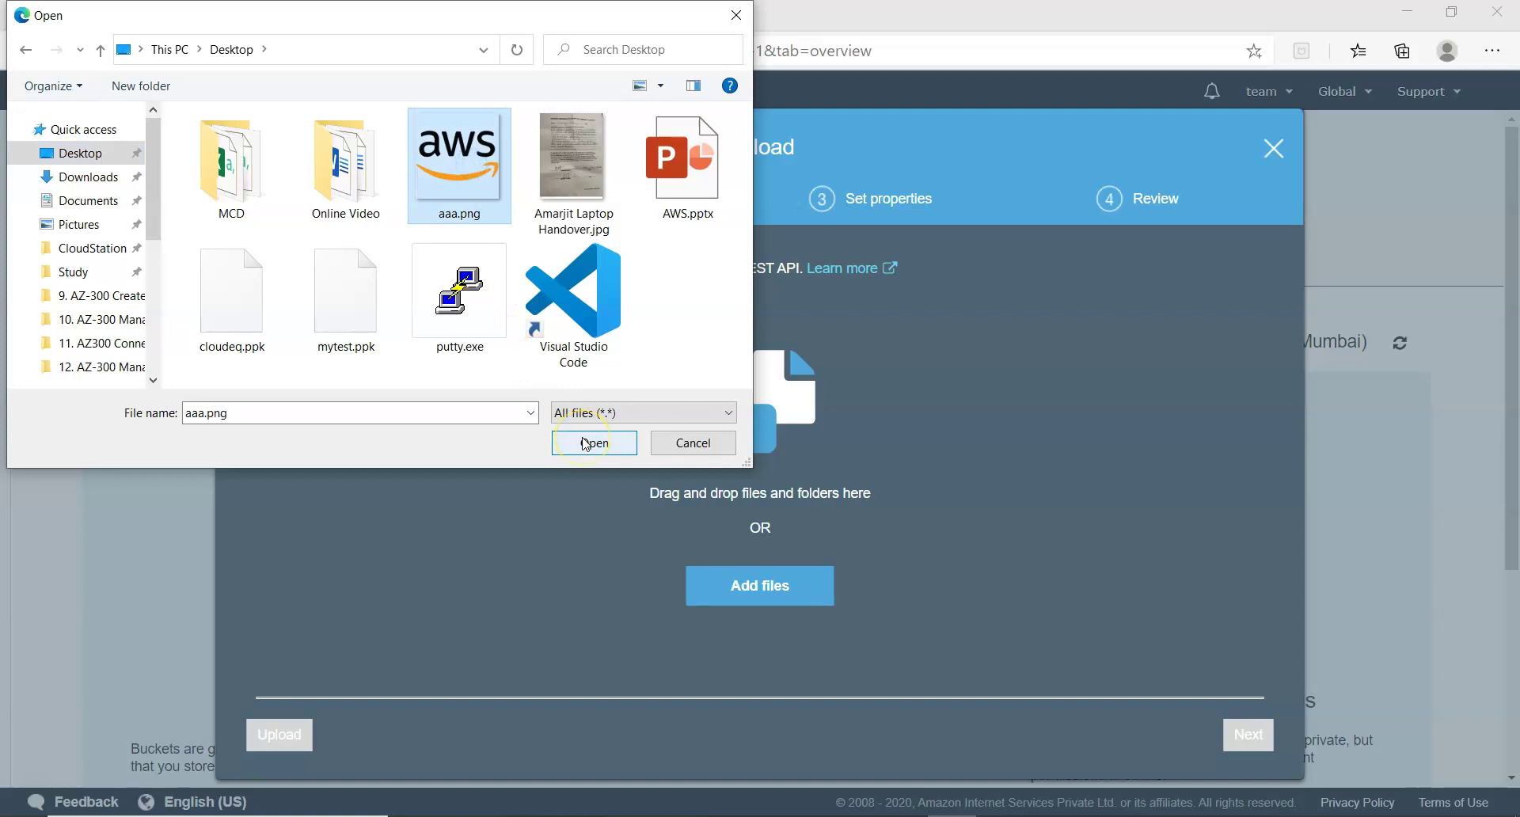
Keep the default permissions and properties for aaa.png and complete its upload to the awsthinkitaisa bucket
left_click(1255, 736)
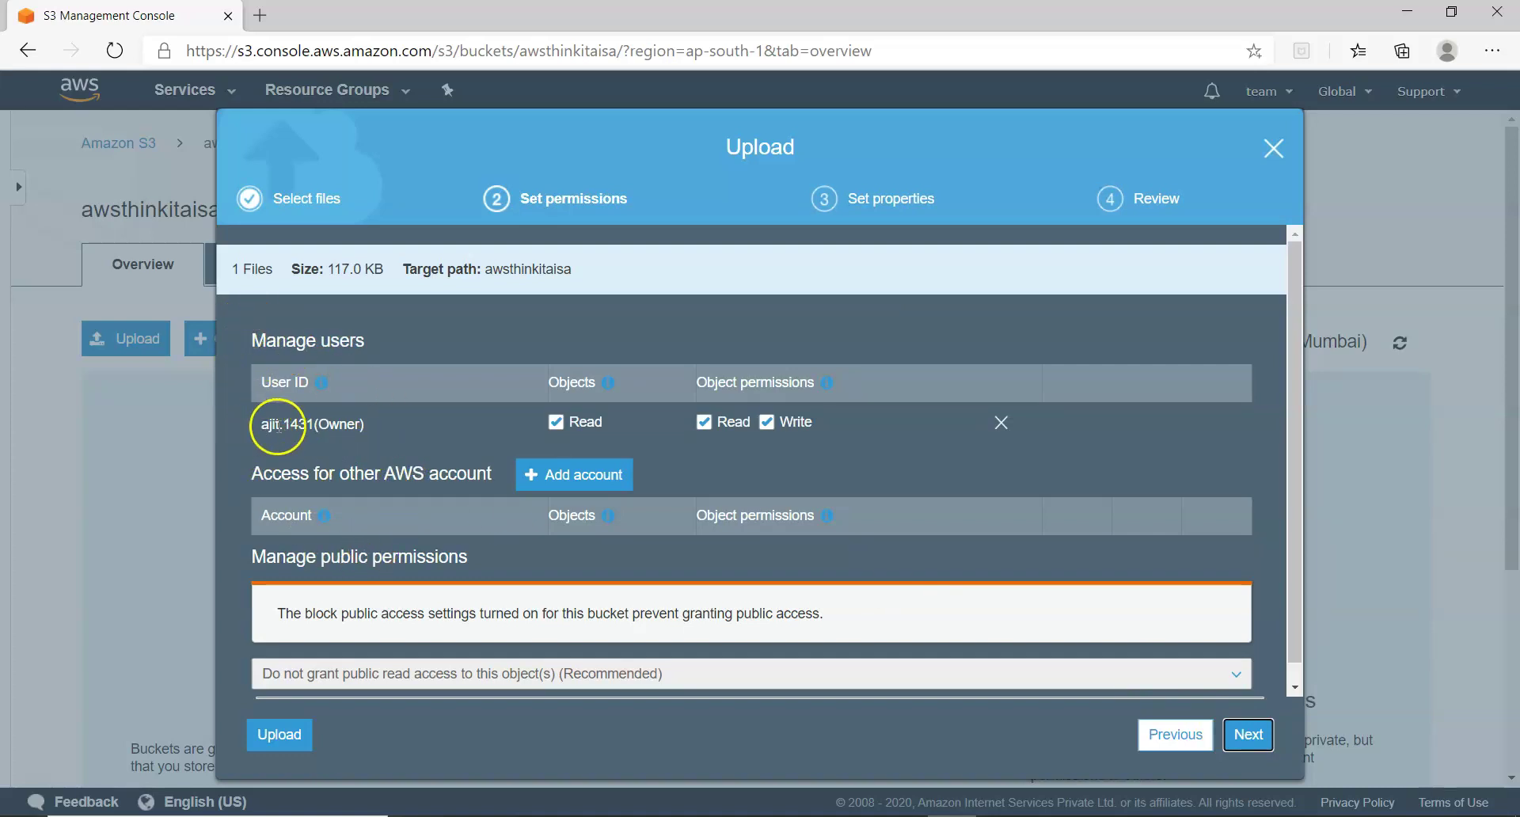
left_click(1237, 736)
left_click_drag(259, 329, 443, 323)
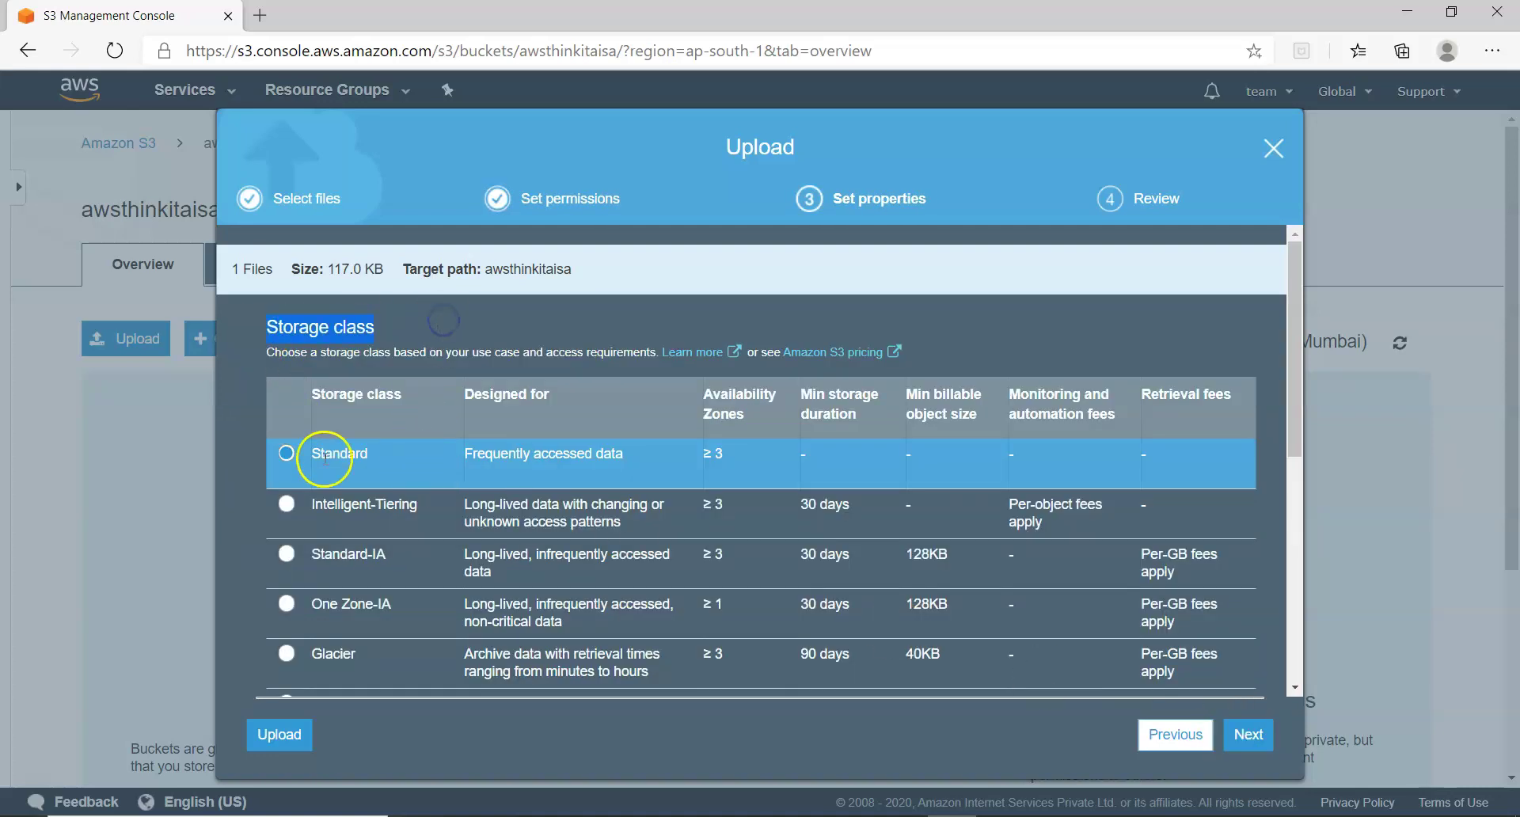
left_click(1246, 728)
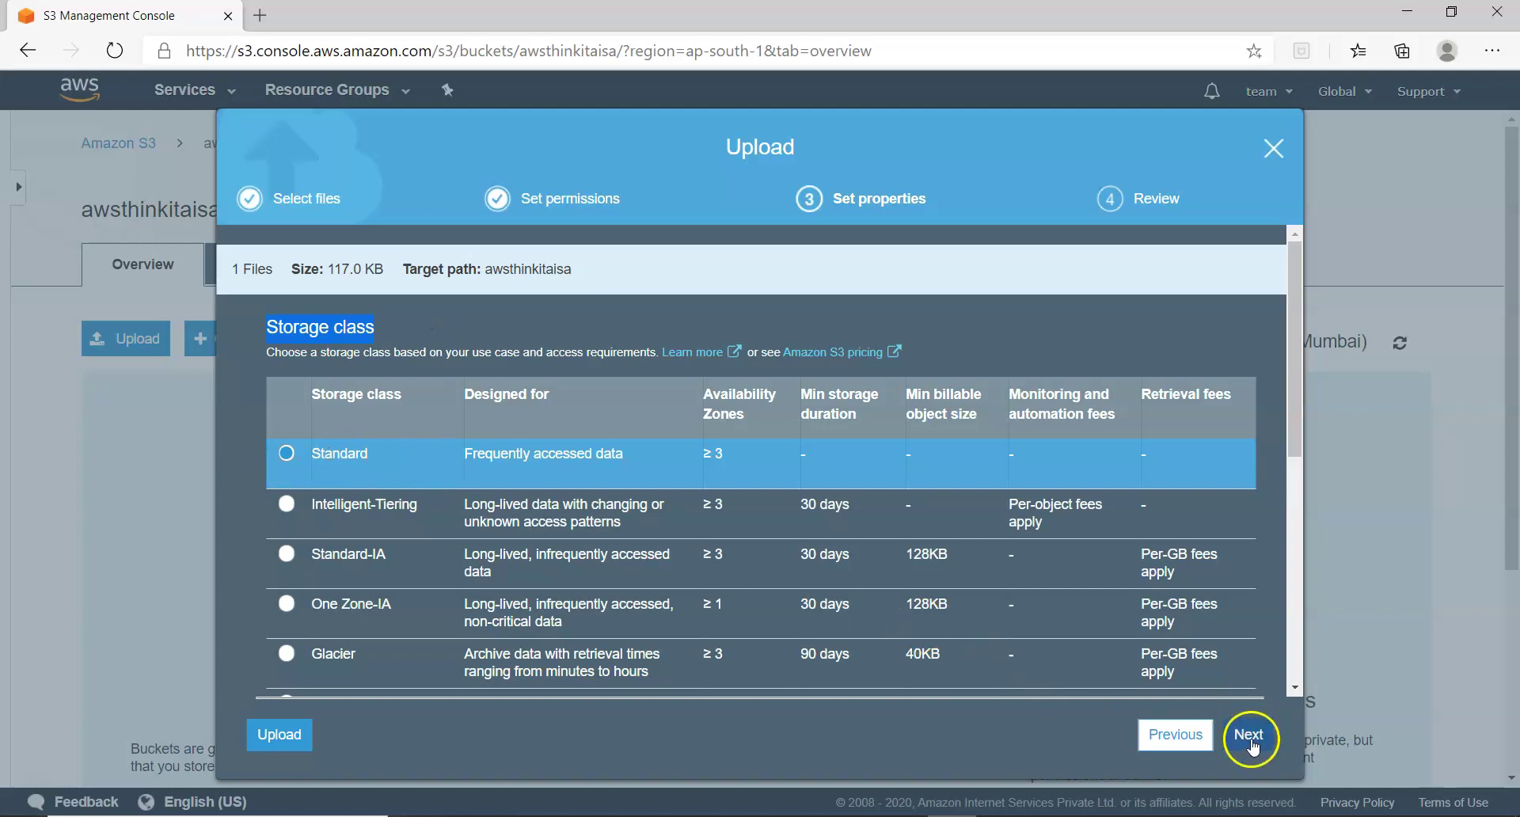
left_click(1241, 735)
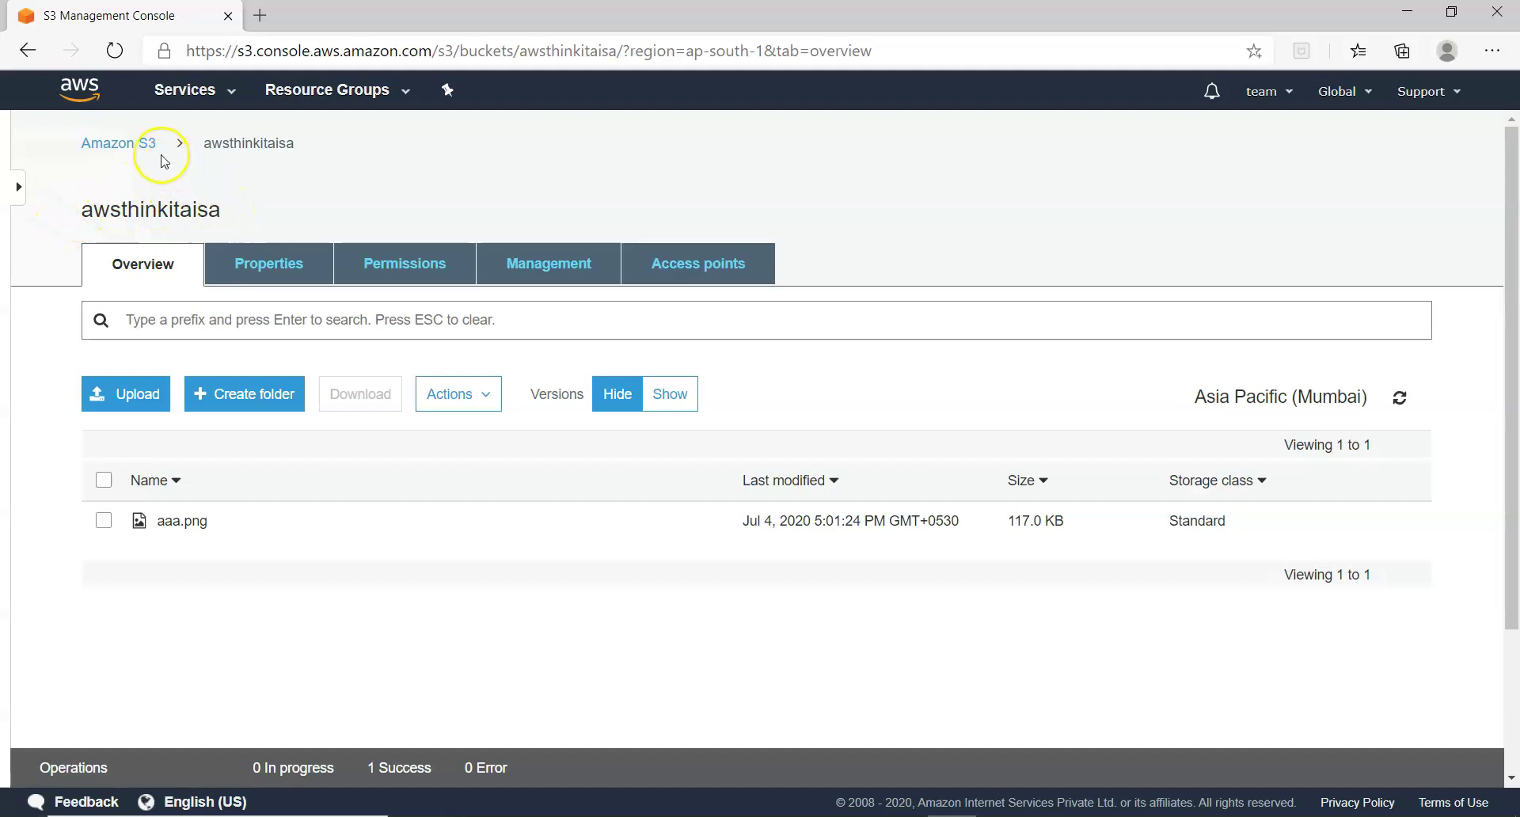
Open the singaporethinkit bucket and refresh its object list to check whether aaa.png has been replicated
left_click(133, 142)
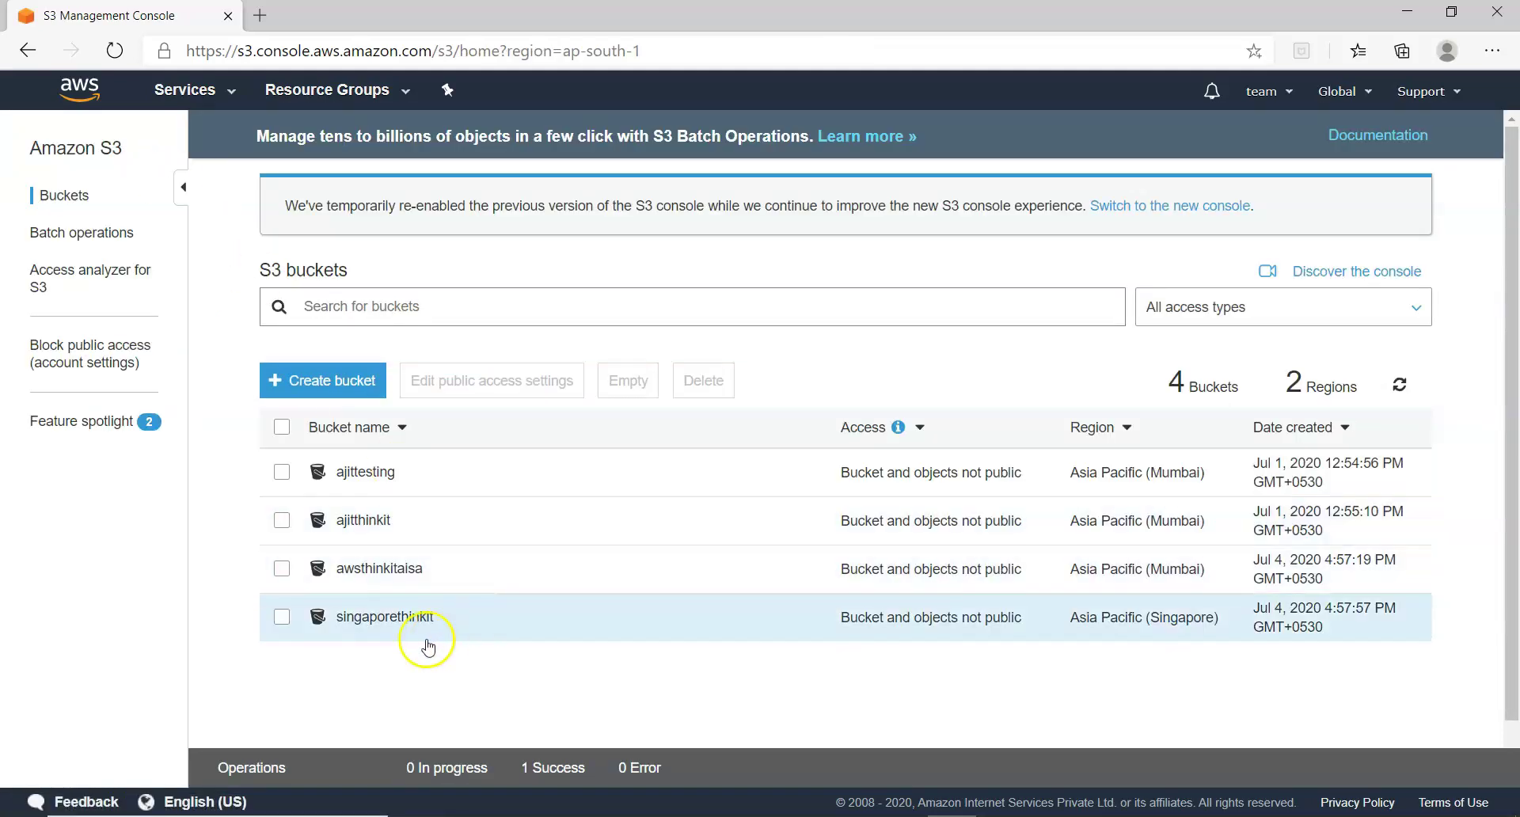
left_click(373, 625)
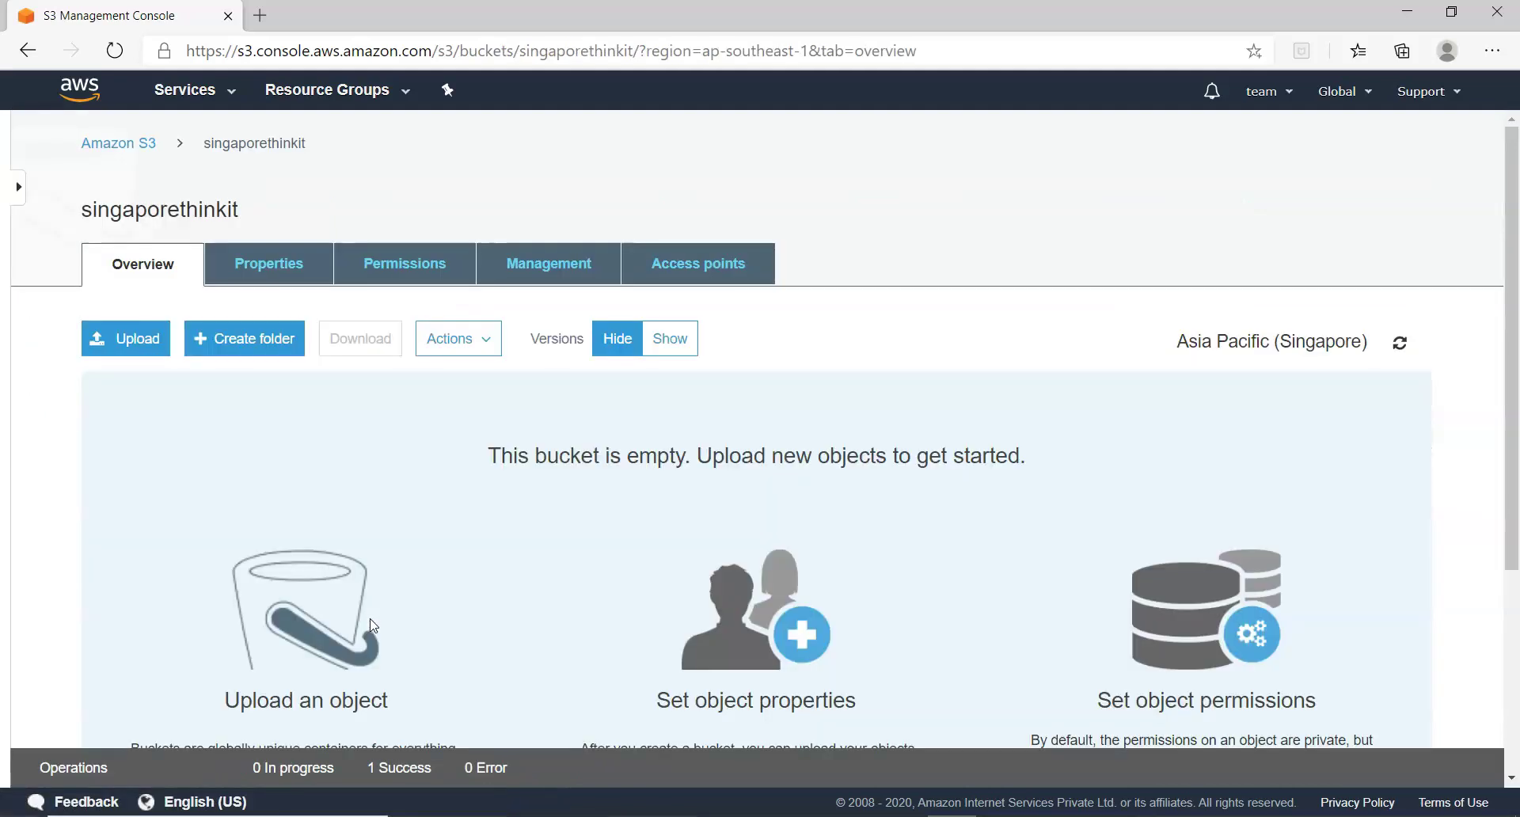
left_click(1406, 342)
left_click(1405, 343)
left_click(1405, 343)
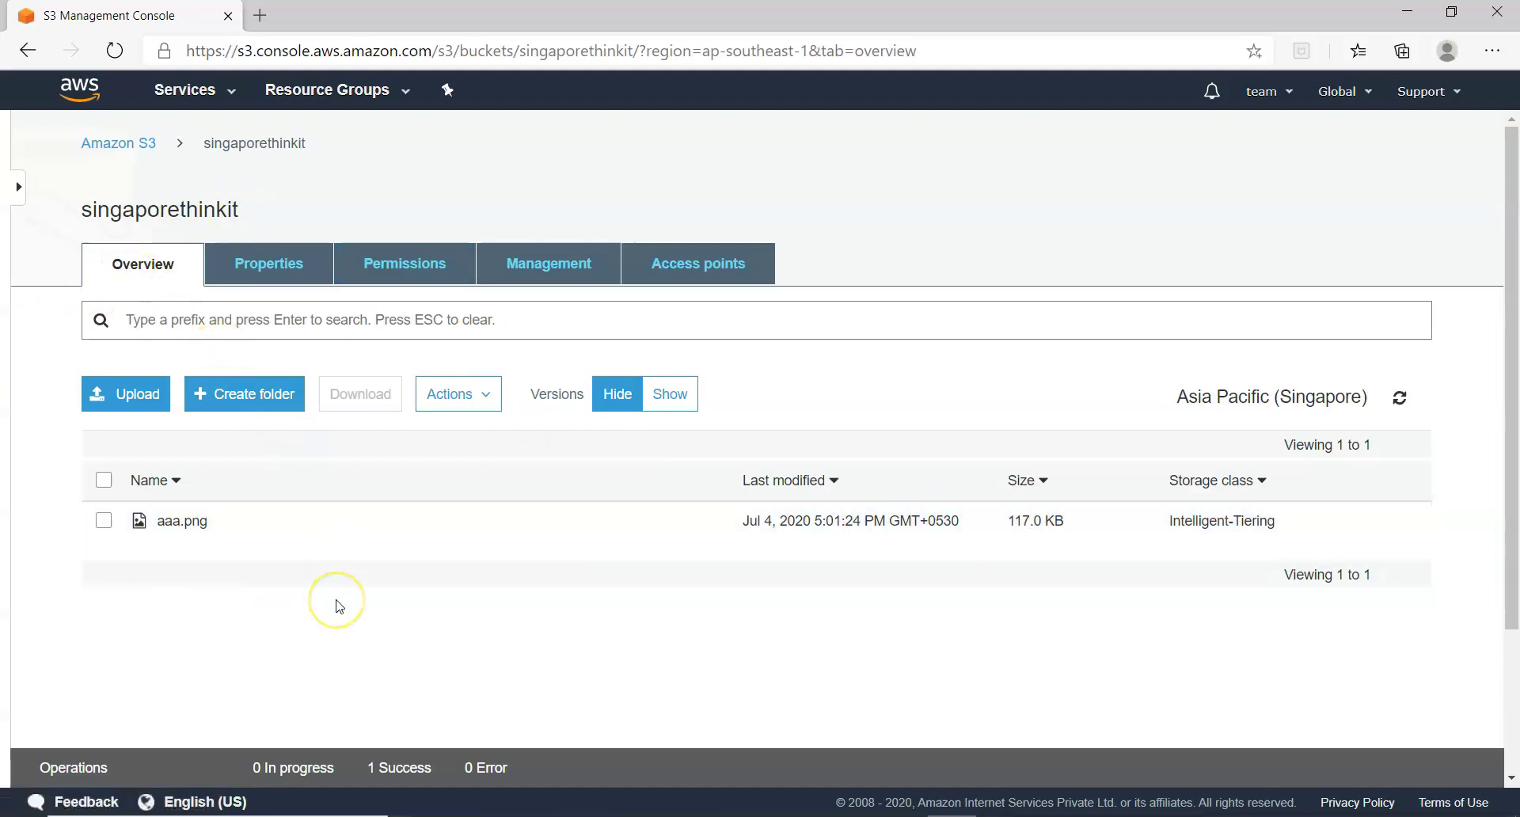
mouse_move(783, 816)
mouse_move(902, 814)
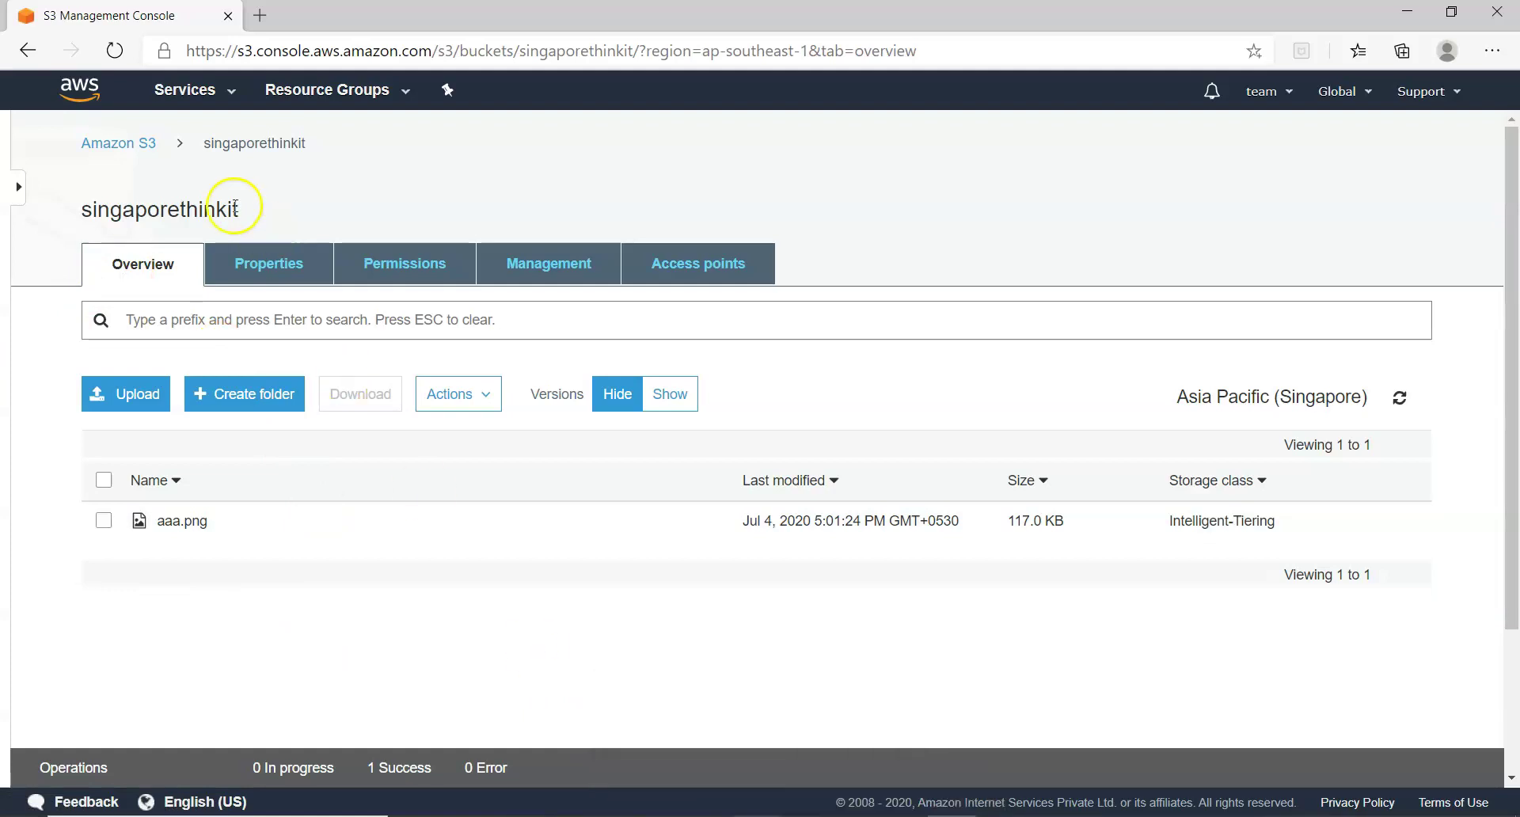
Return to the awsthinkitaisa bucket and start a new upload
left_click(103, 147)
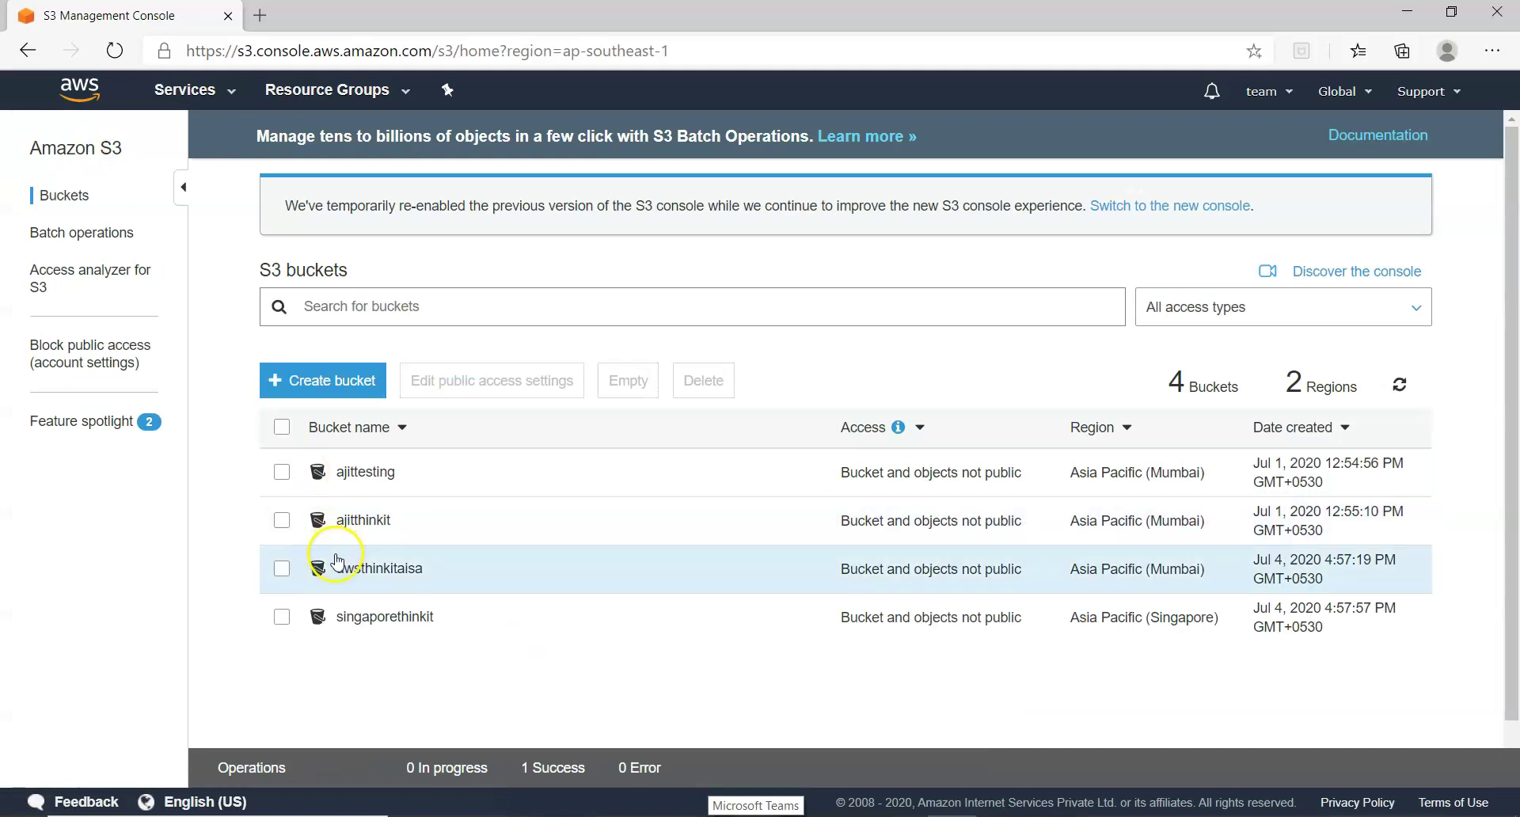
left_click(380, 569)
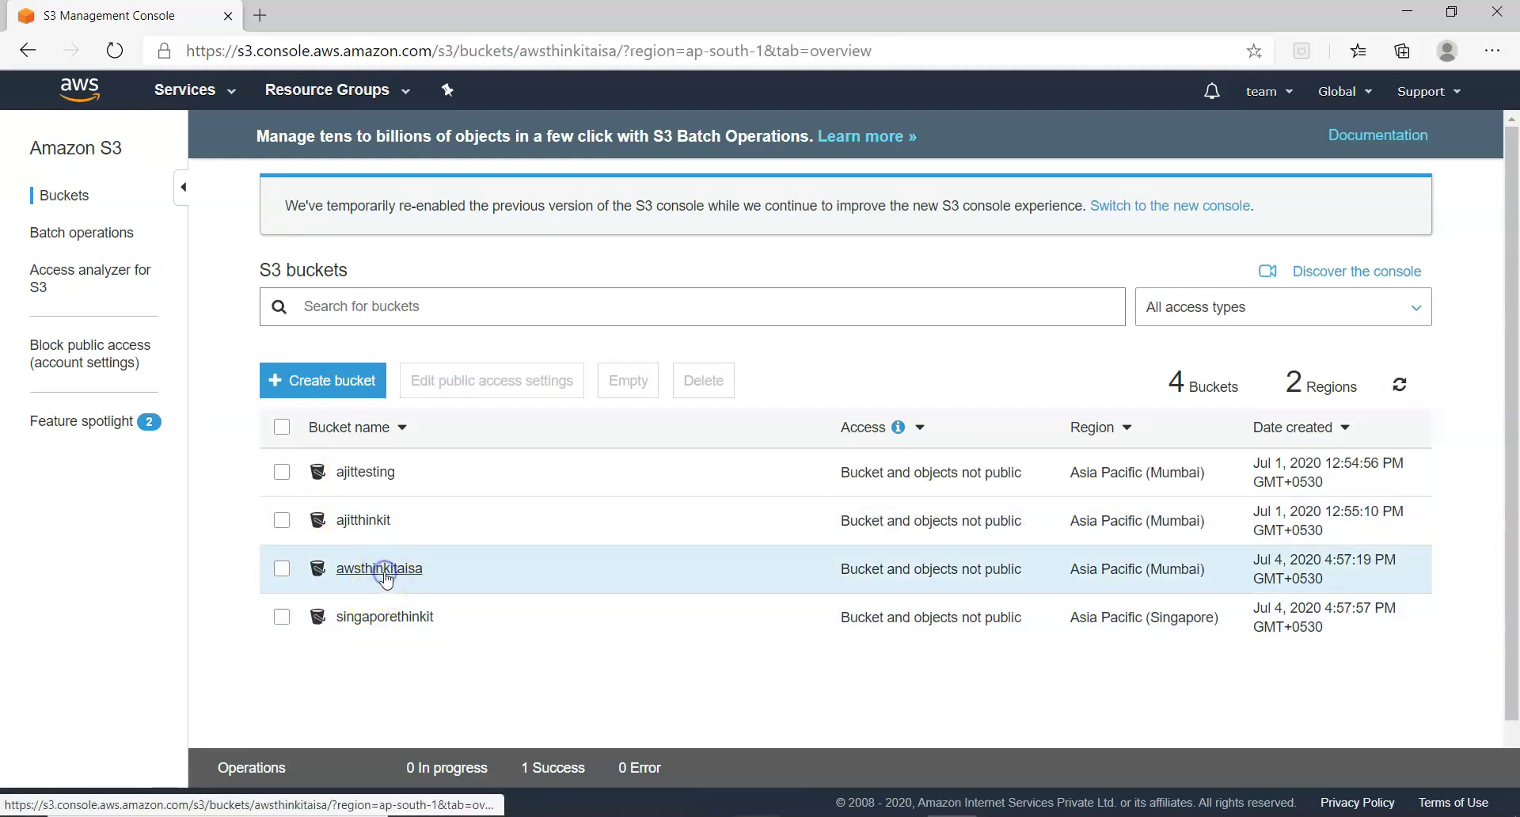
left_click(131, 396)
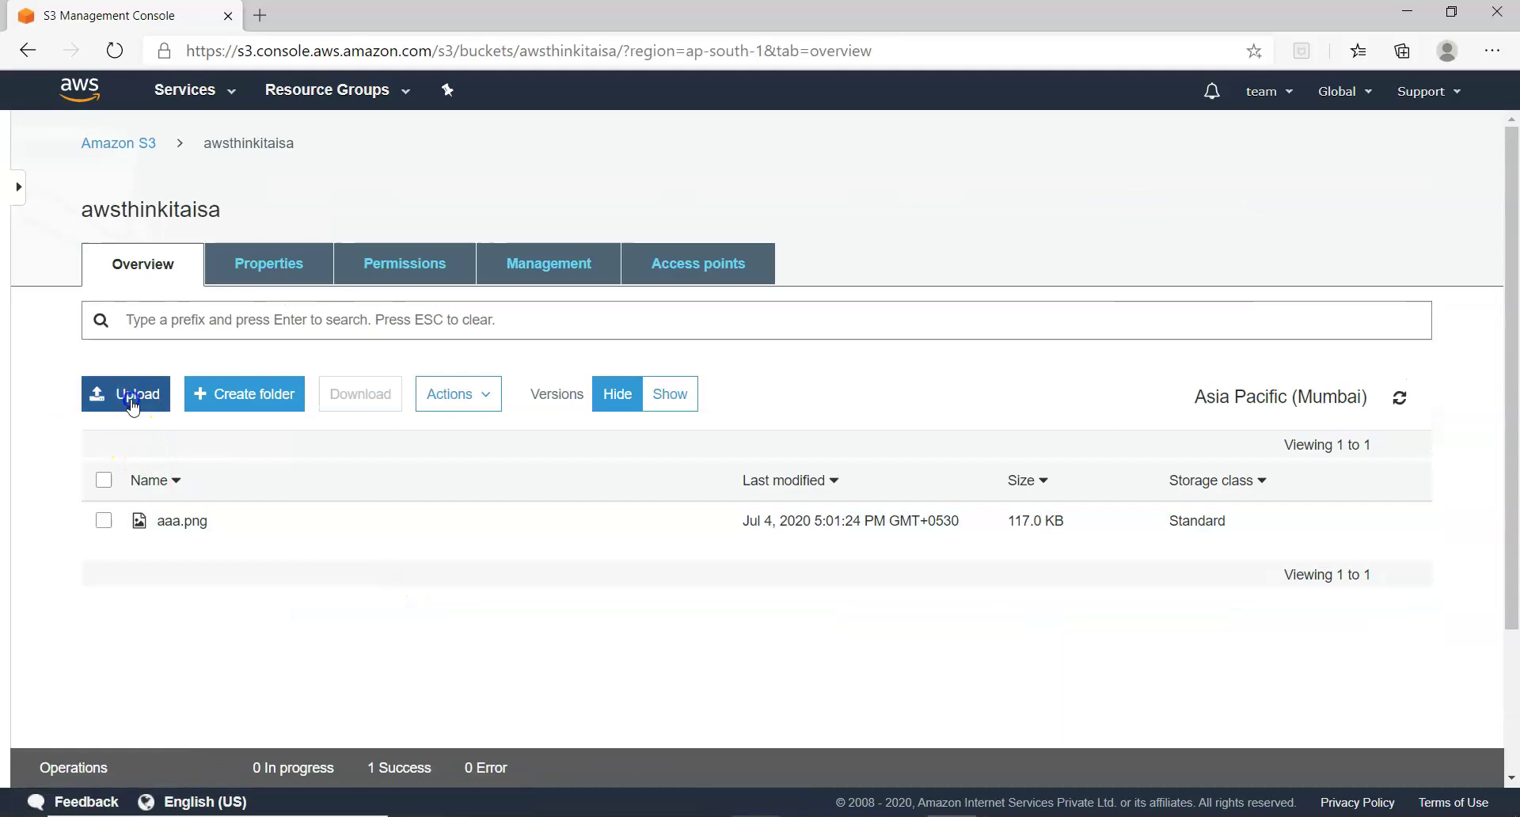
left_click(752, 598)
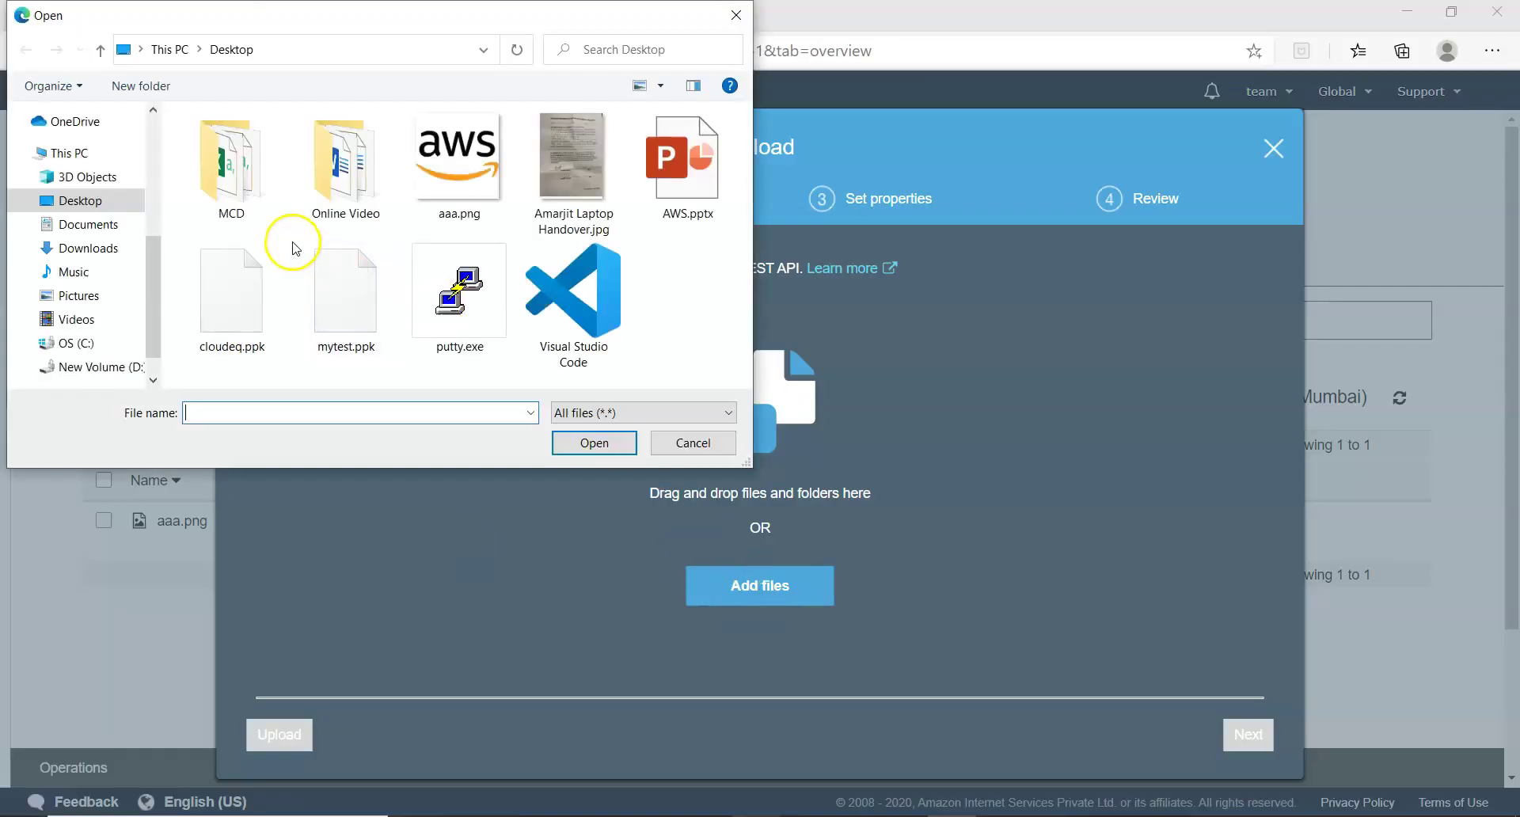
left_click(80, 250)
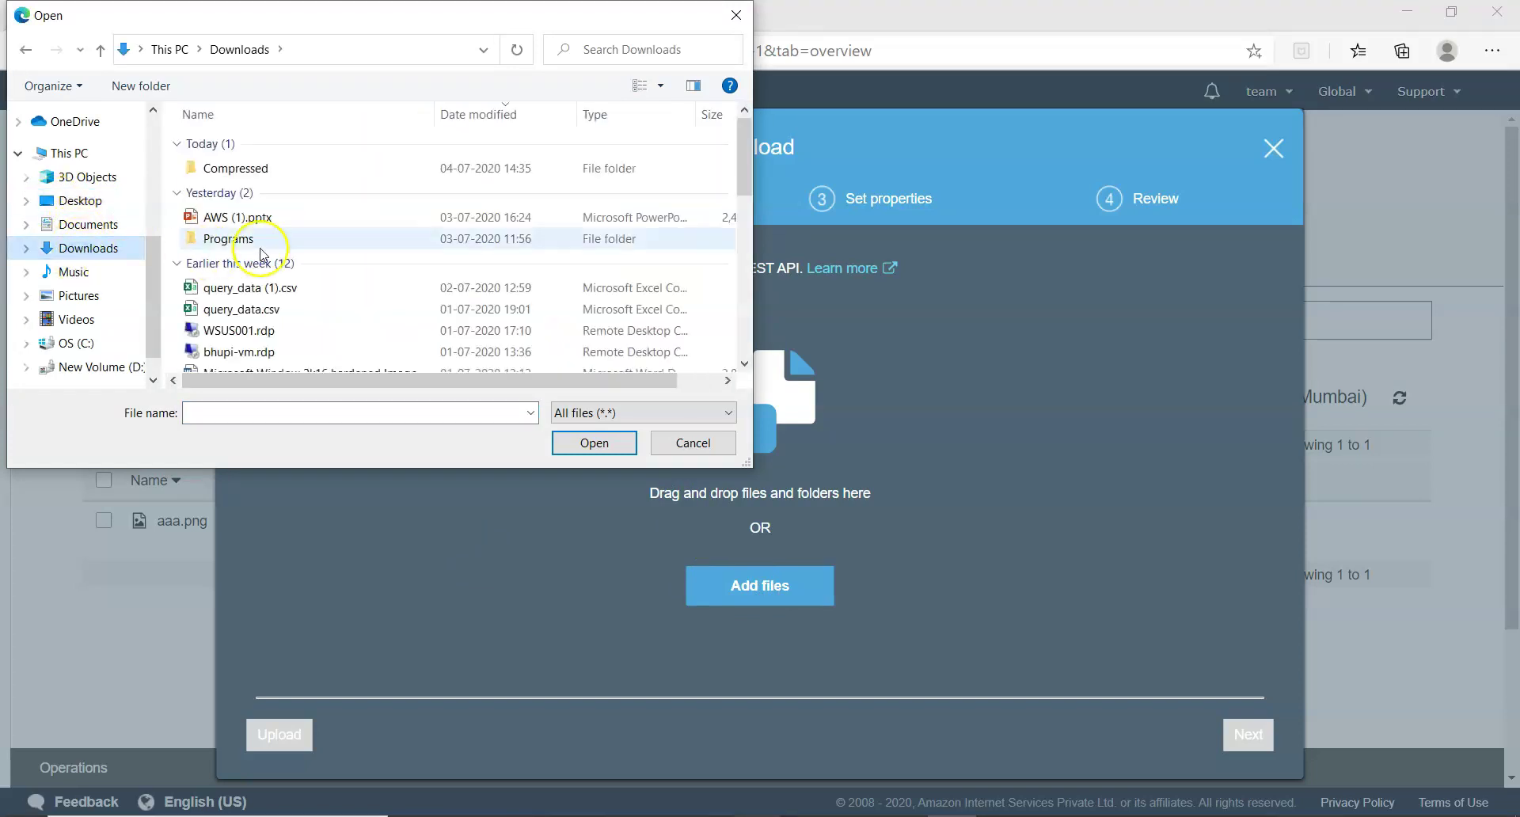
scroll(263, 267, "down", 5)
scroll(263, 267, "down", 2)
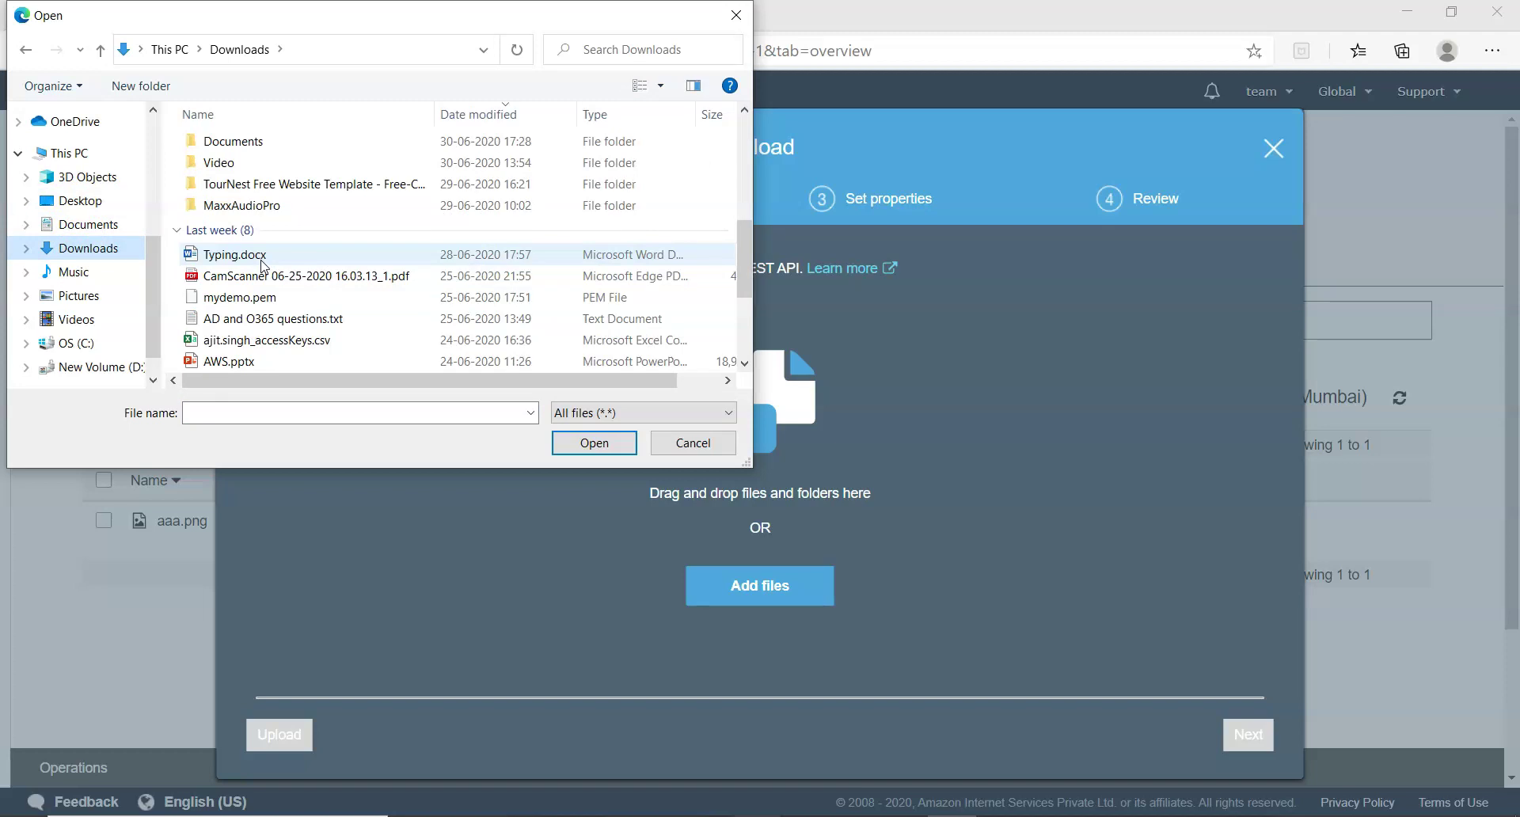
scroll(263, 267, "down", 2)
scroll(263, 267, "up", 9)
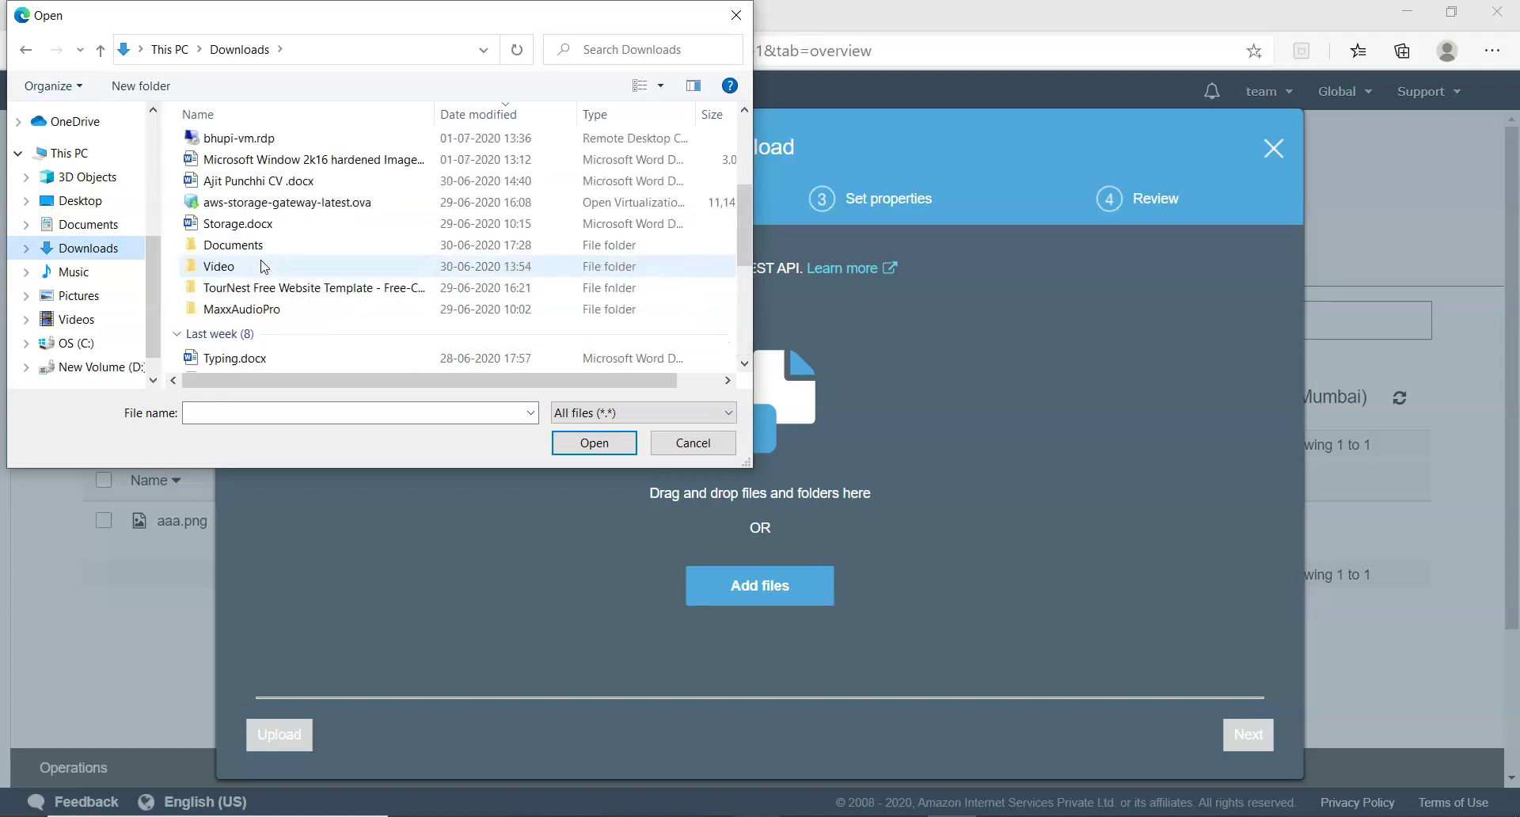
left_click(693, 442)
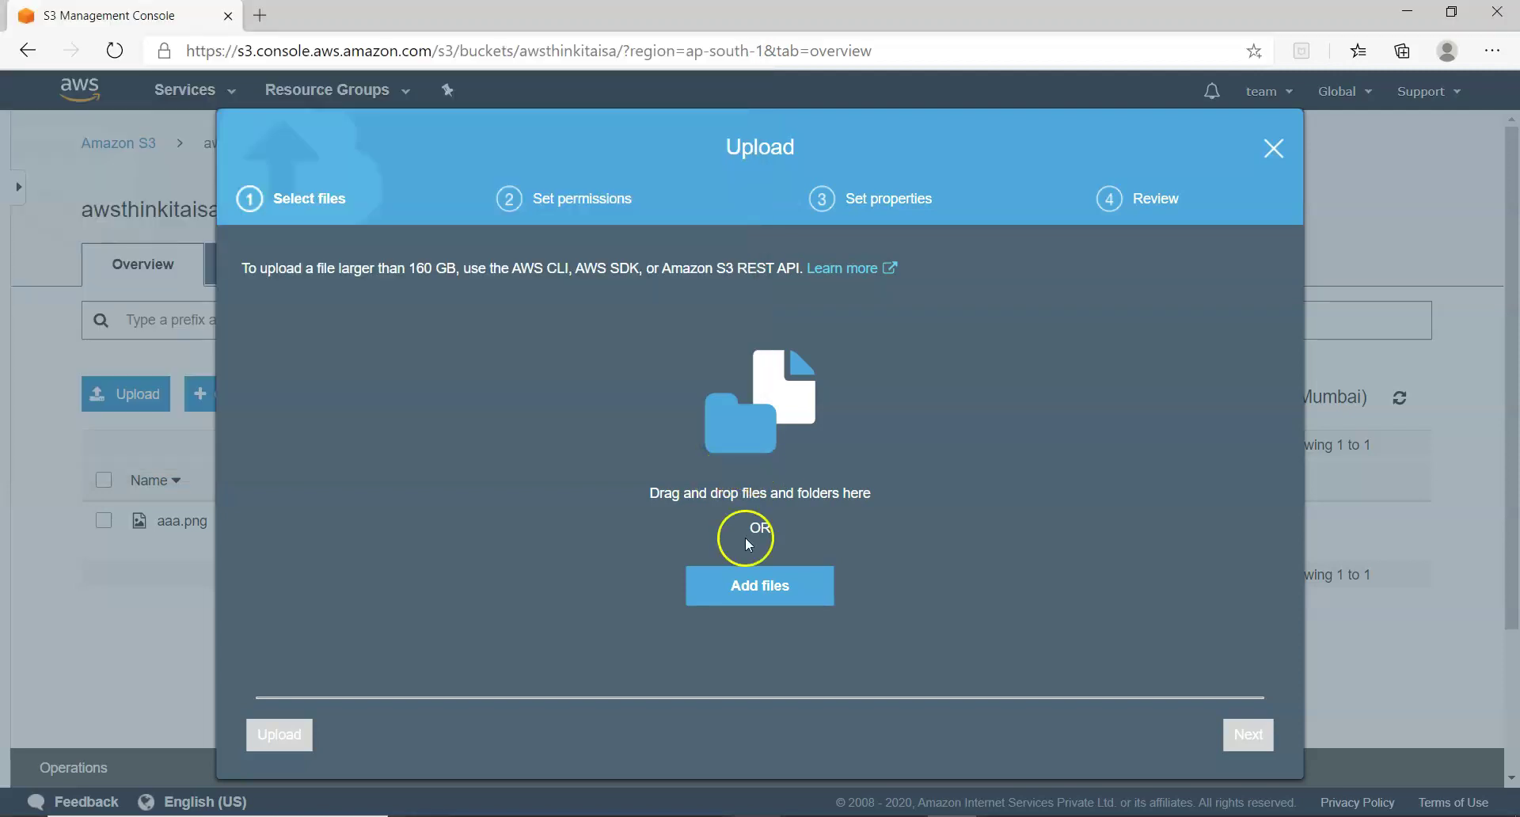
In File Explorer, create a rich text document named crossregion.rtf on the Desktop, write "This is a testing file" in it in Word, and save it
left_click(659, 815)
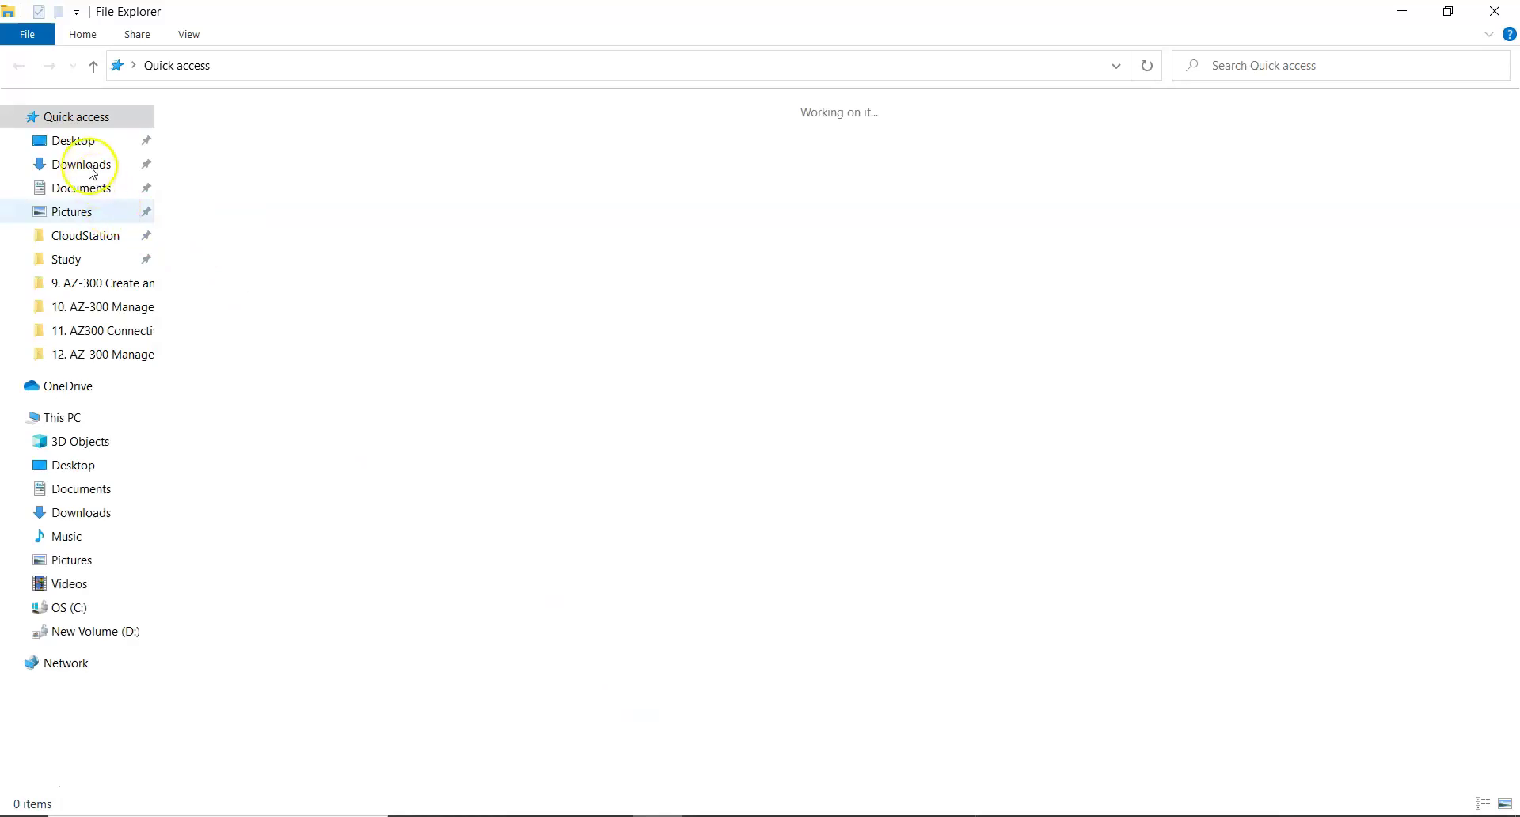
left_click(80, 142)
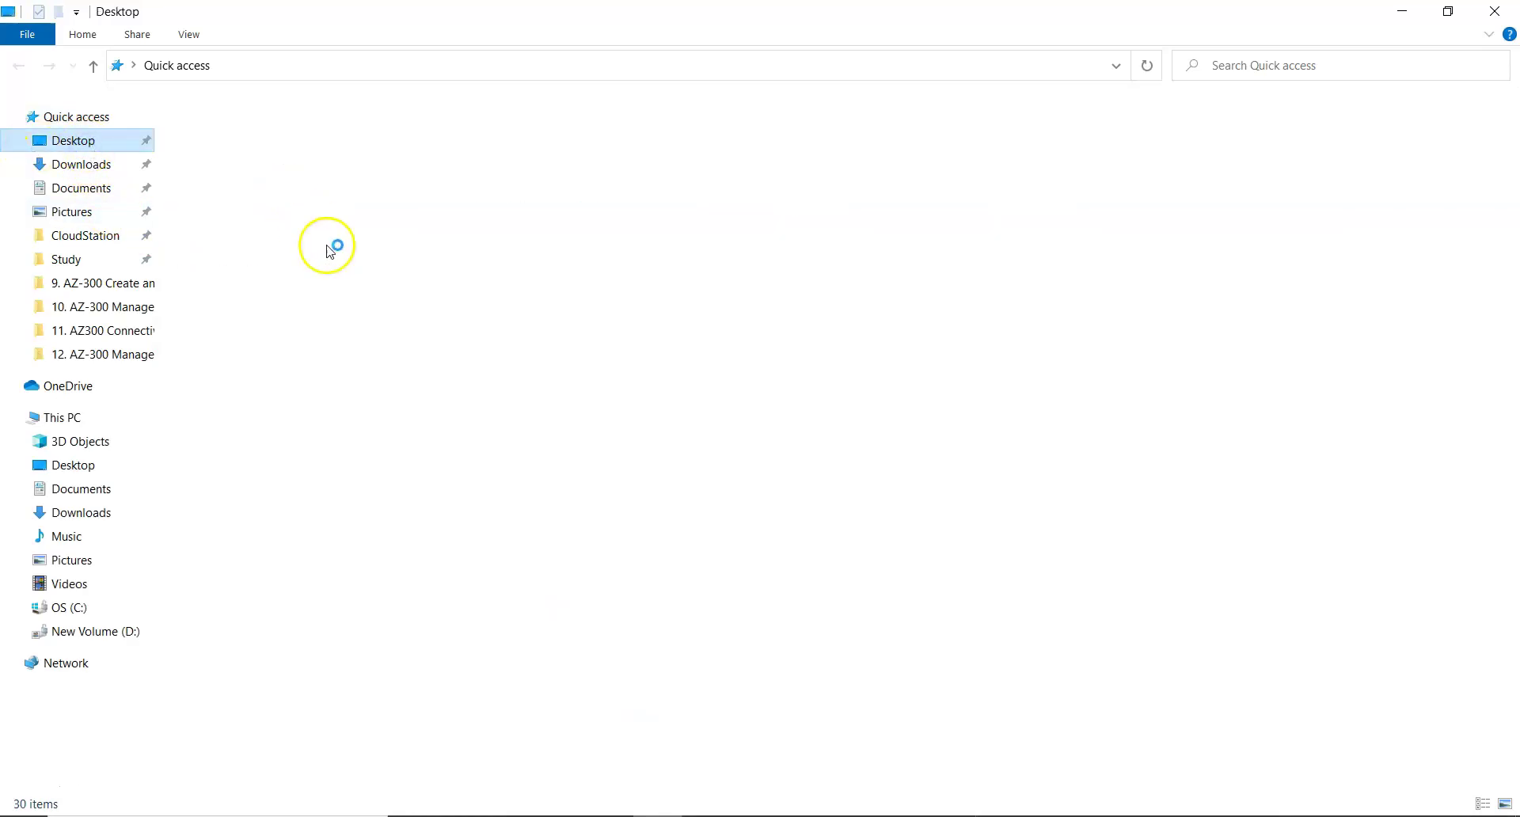
right_click(317, 288)
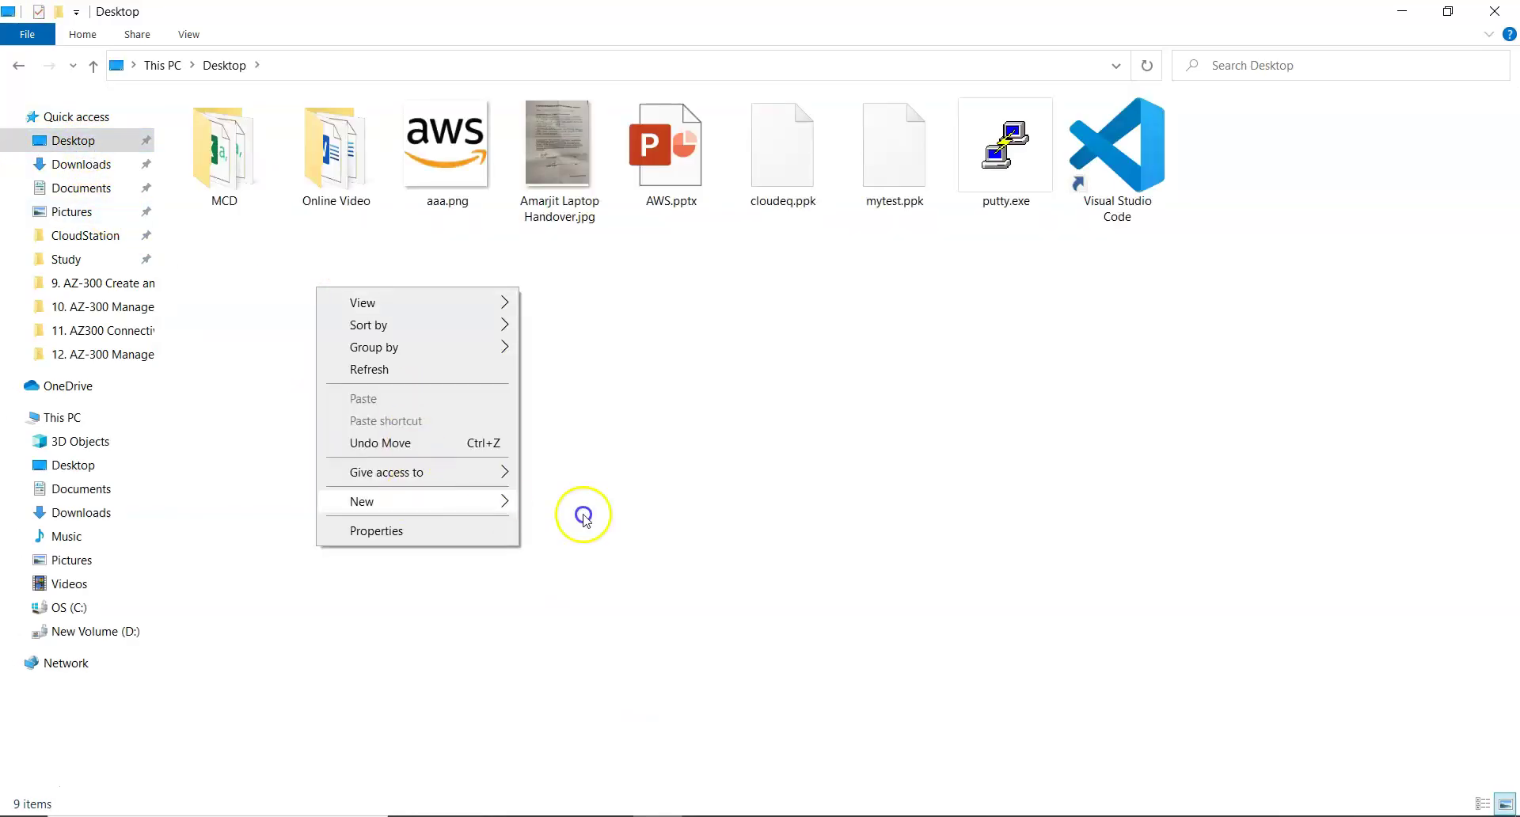
mouse_move(408, 501)
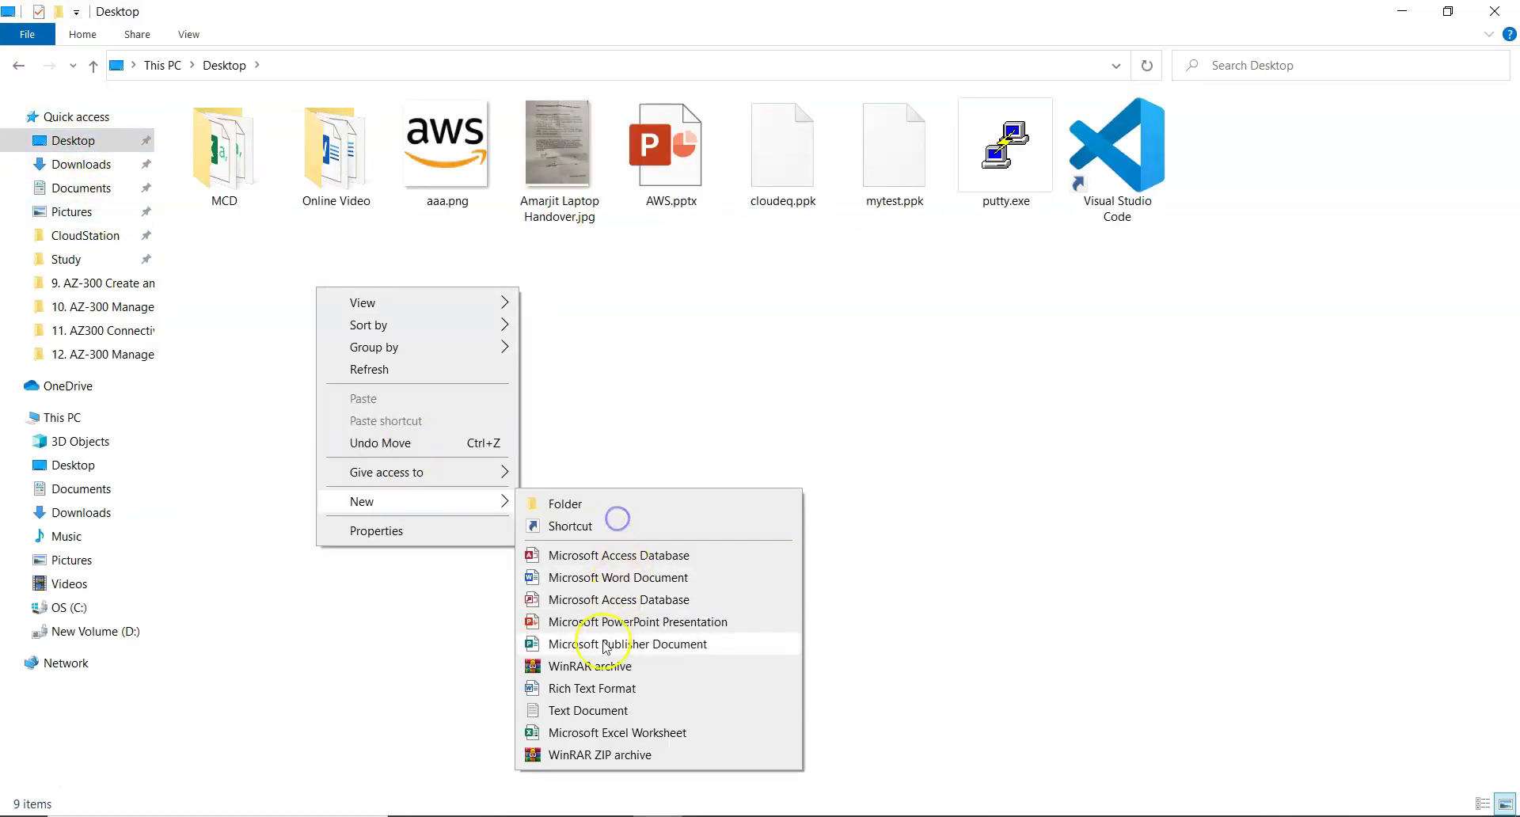
left_click(587, 688)
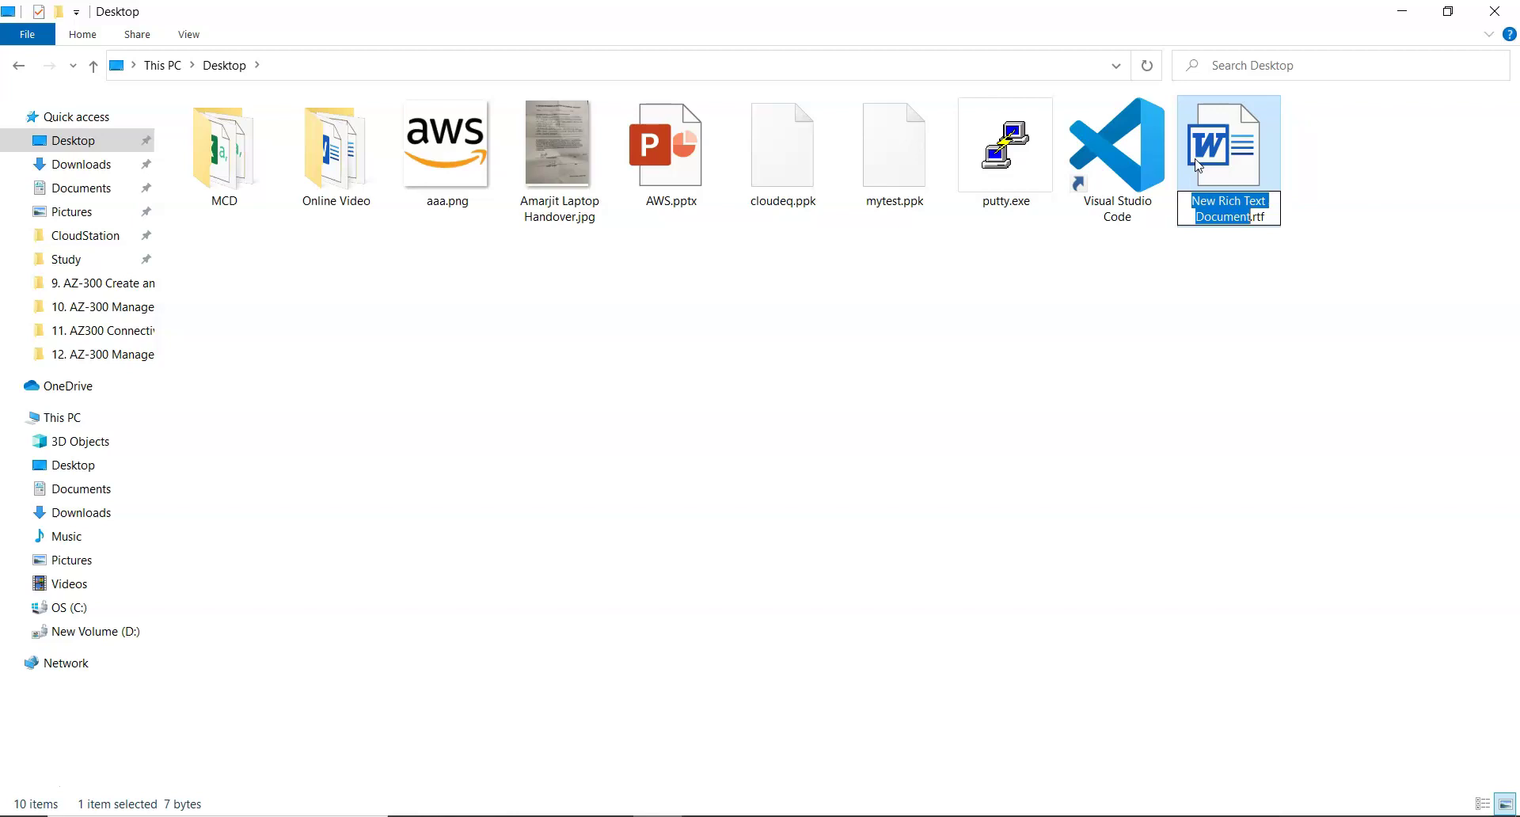
type("crossre")
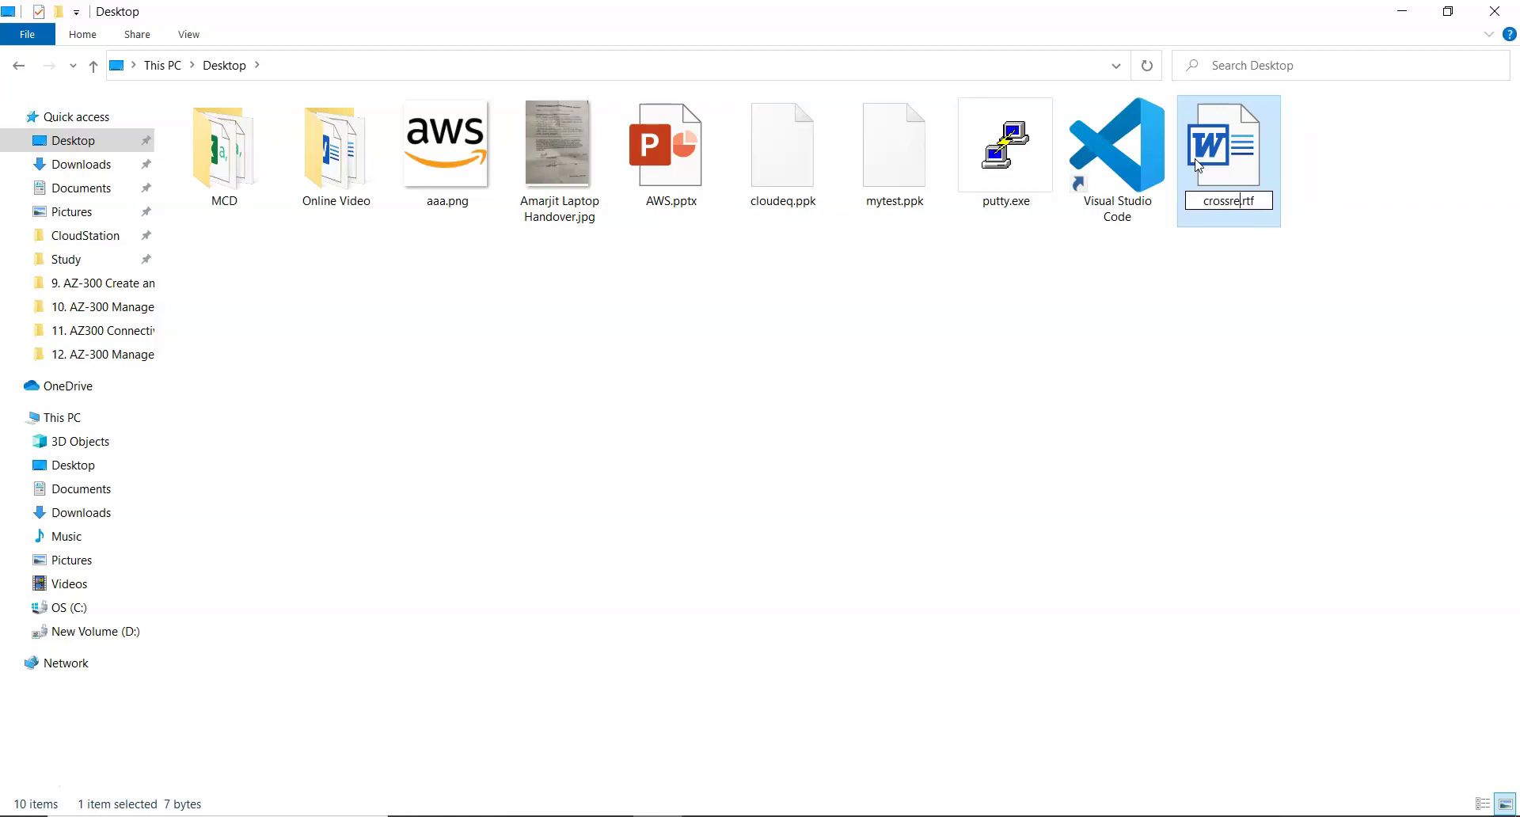
key("BackSpace")
type("egion")
key("Return")
double_click(1198, 163)
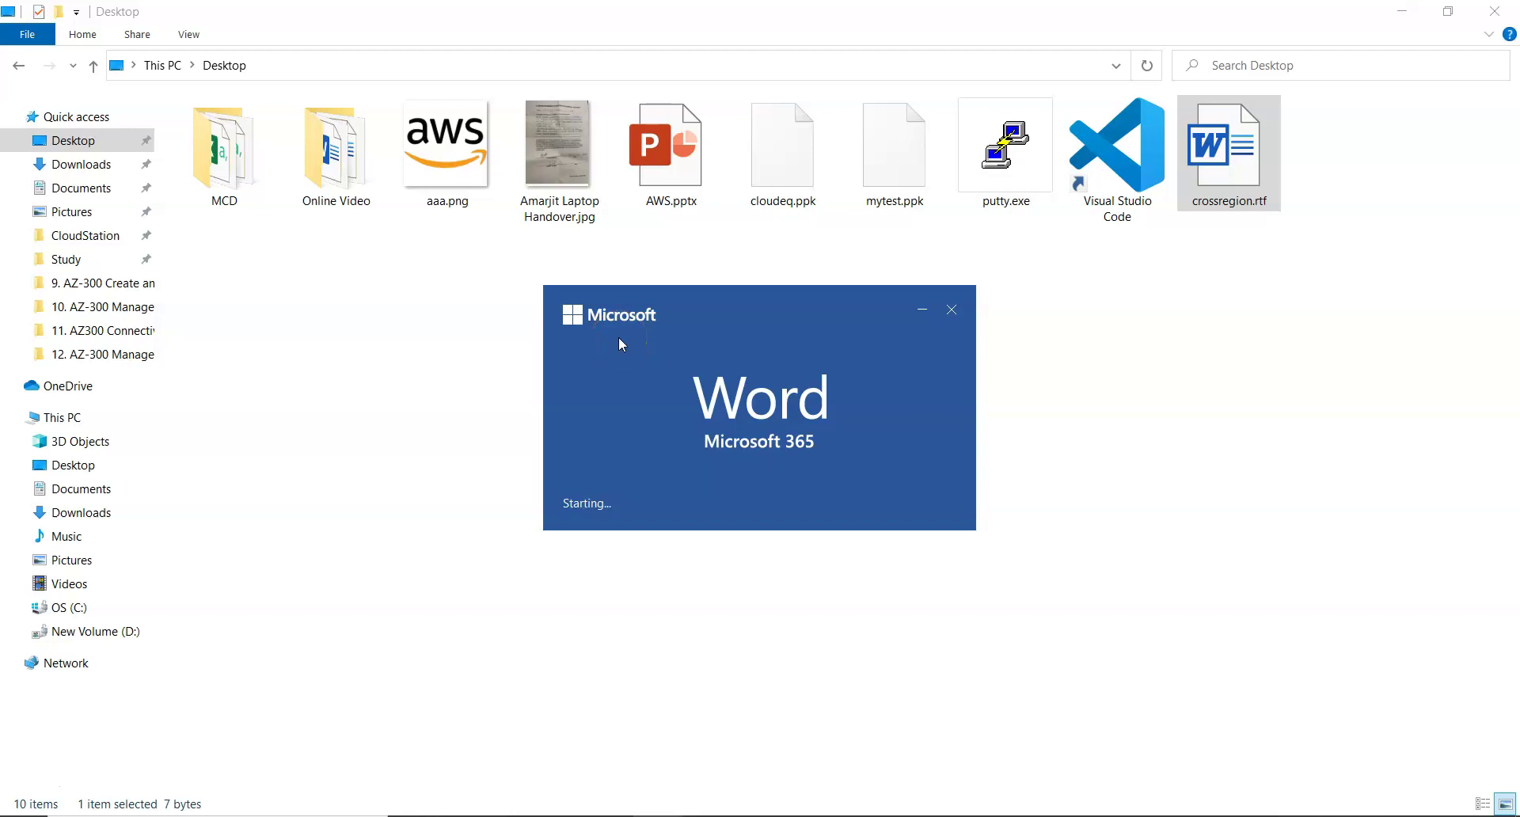
type("This is a tst")
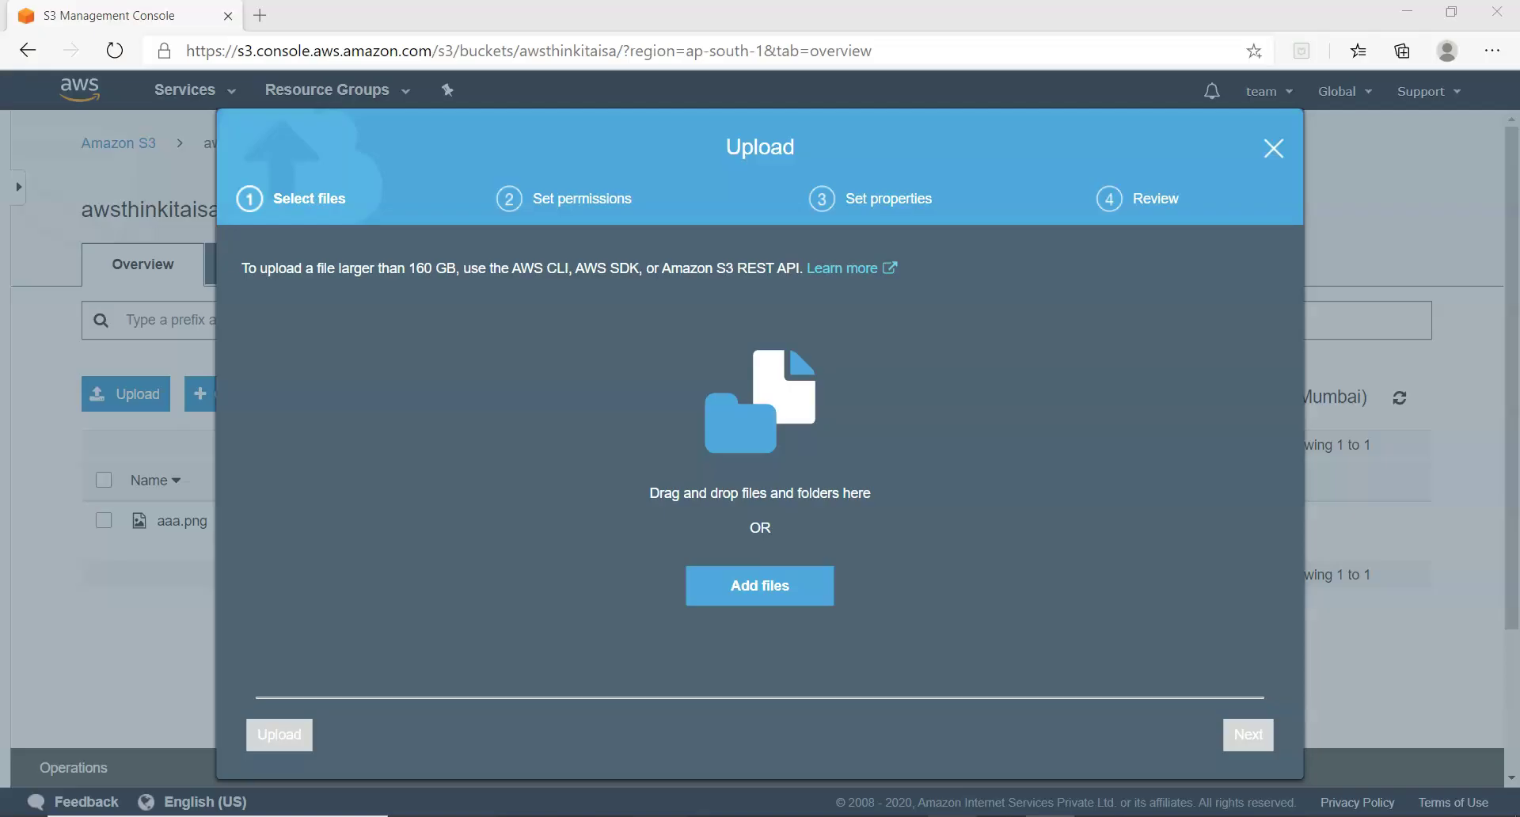
Back in the S3 upload dialog, add crossregion.rtf from the Desktop and upload it with the default permissions and properties
left_click(757, 588)
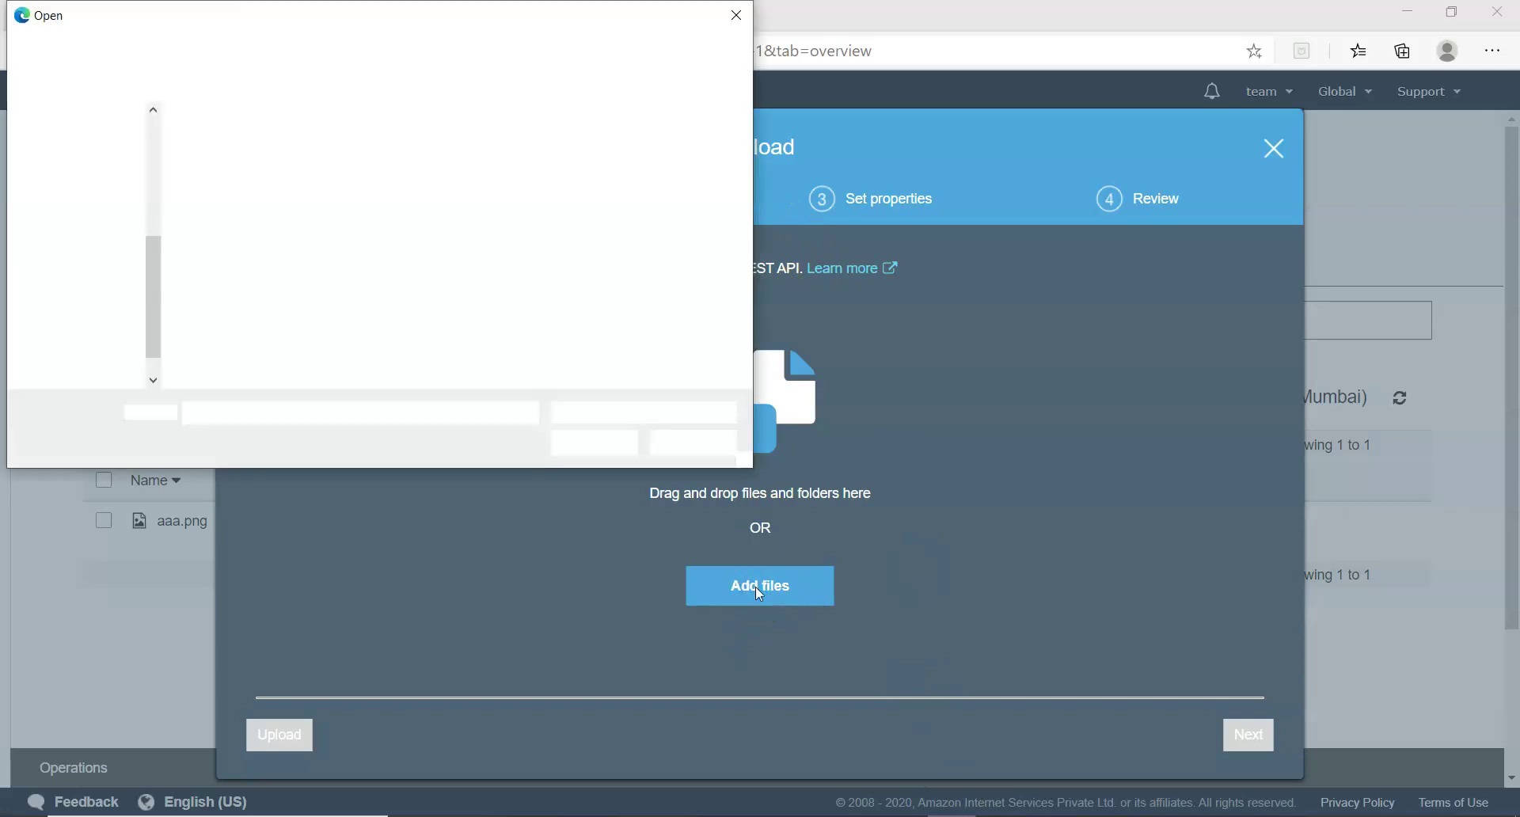
left_click_drag(452, 27, 812, 135)
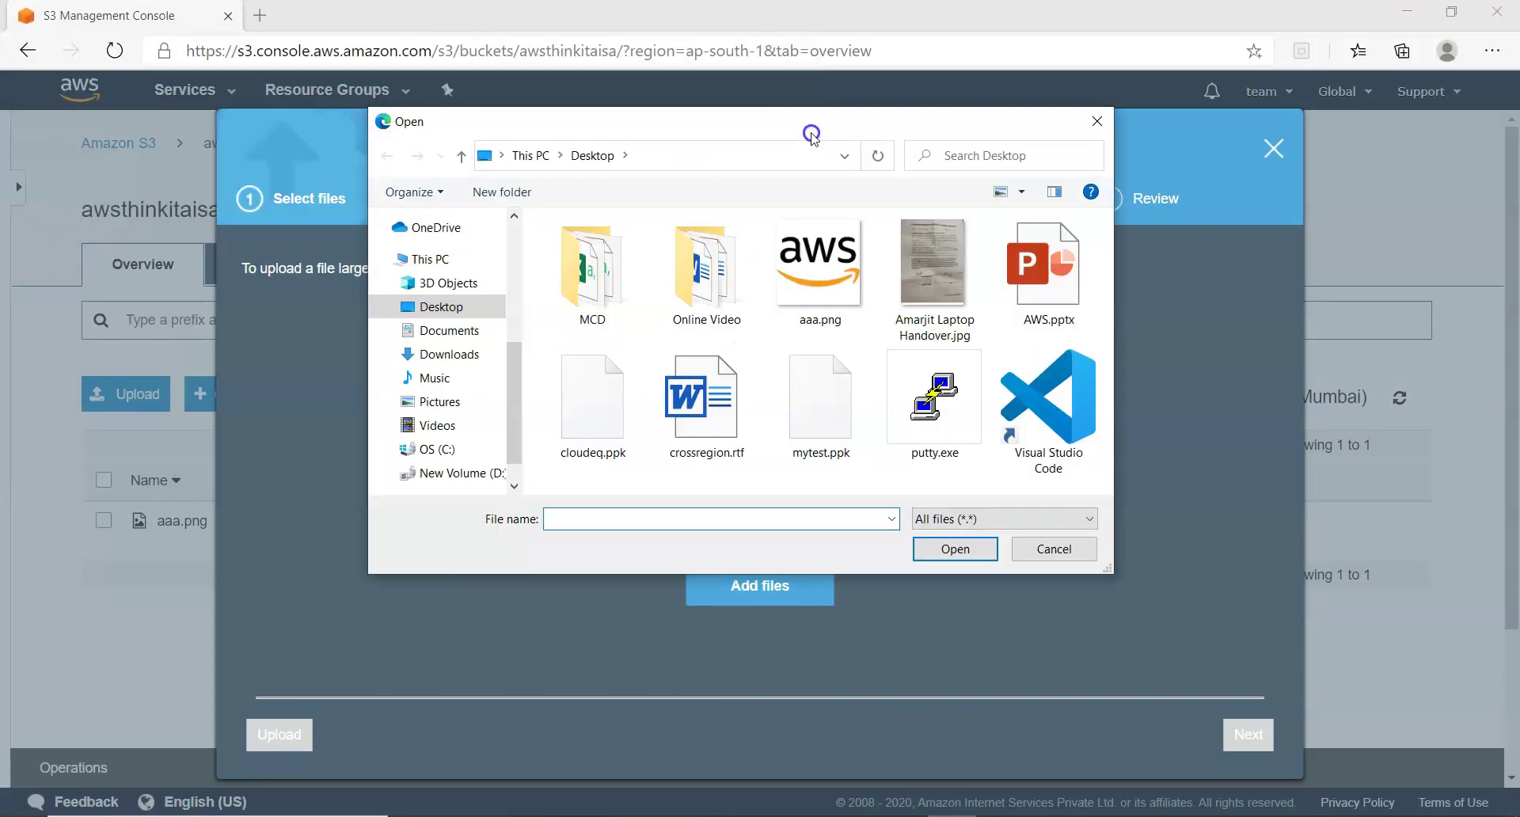
left_click(703, 434)
left_click(956, 548)
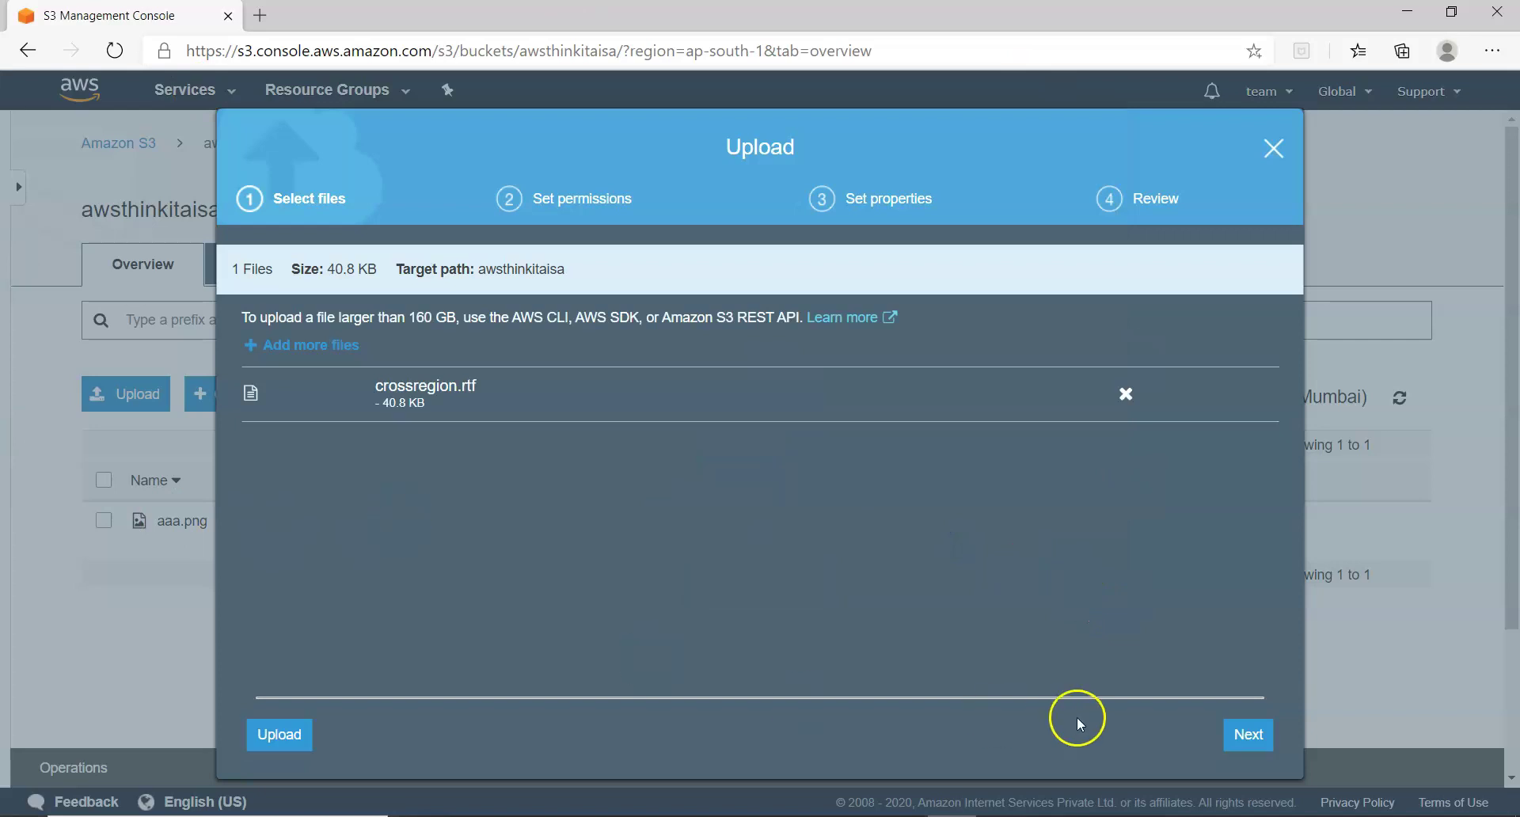
left_click(1226, 728)
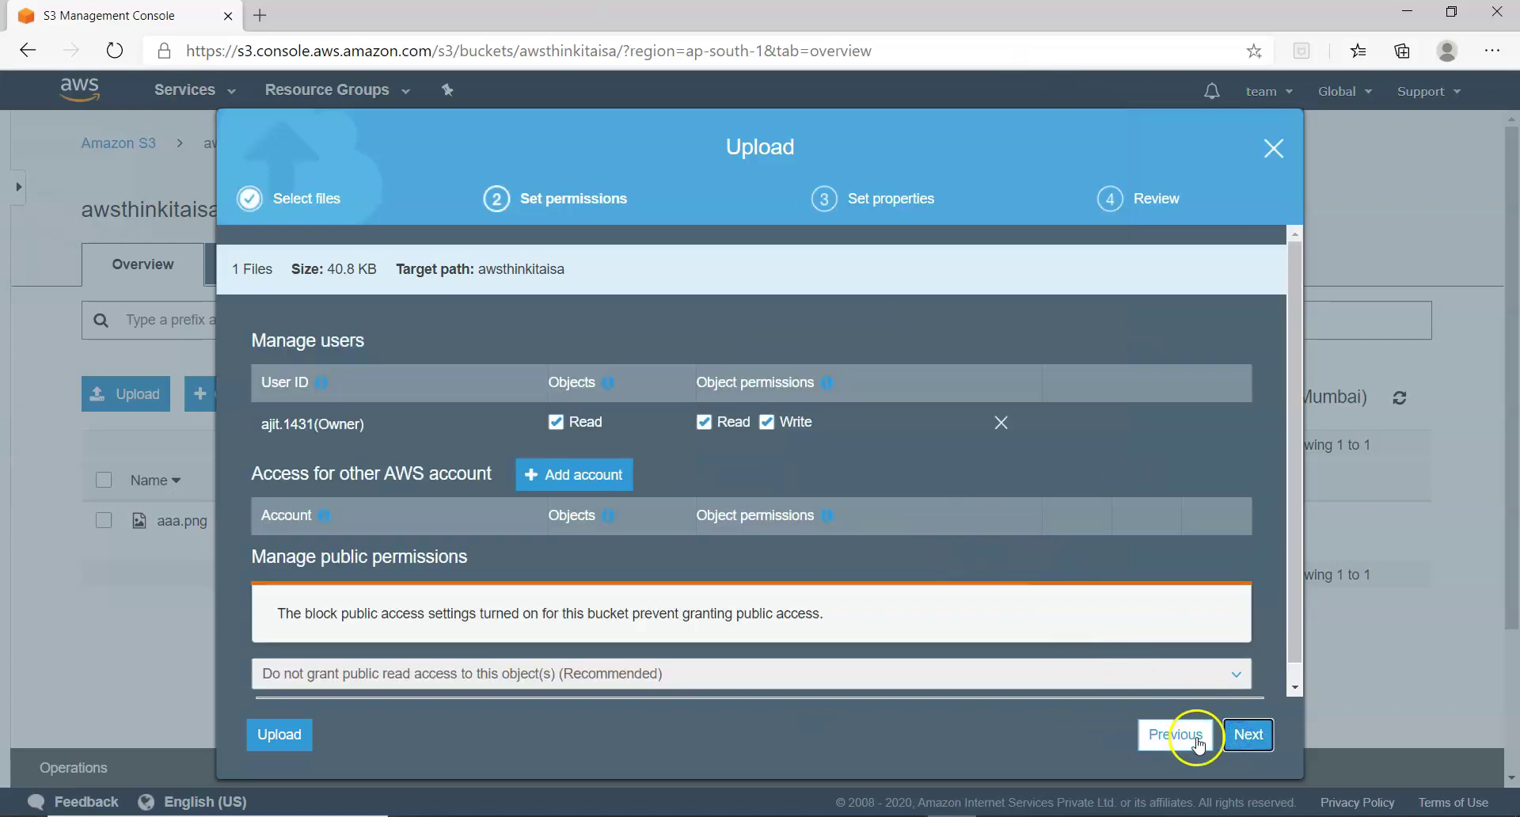
left_click(1251, 735)
left_click(1256, 735)
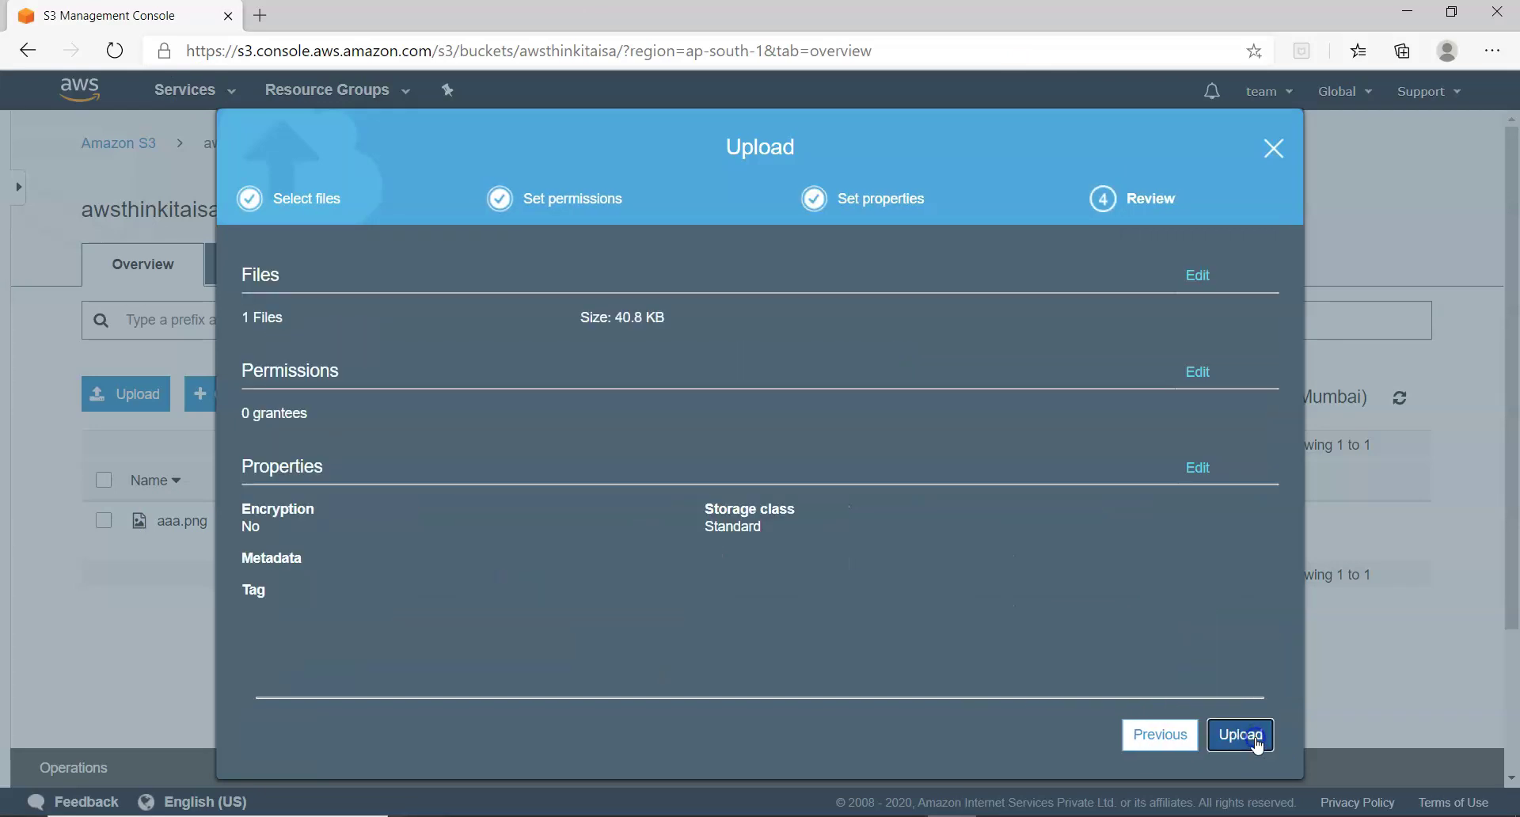
left_click(1255, 735)
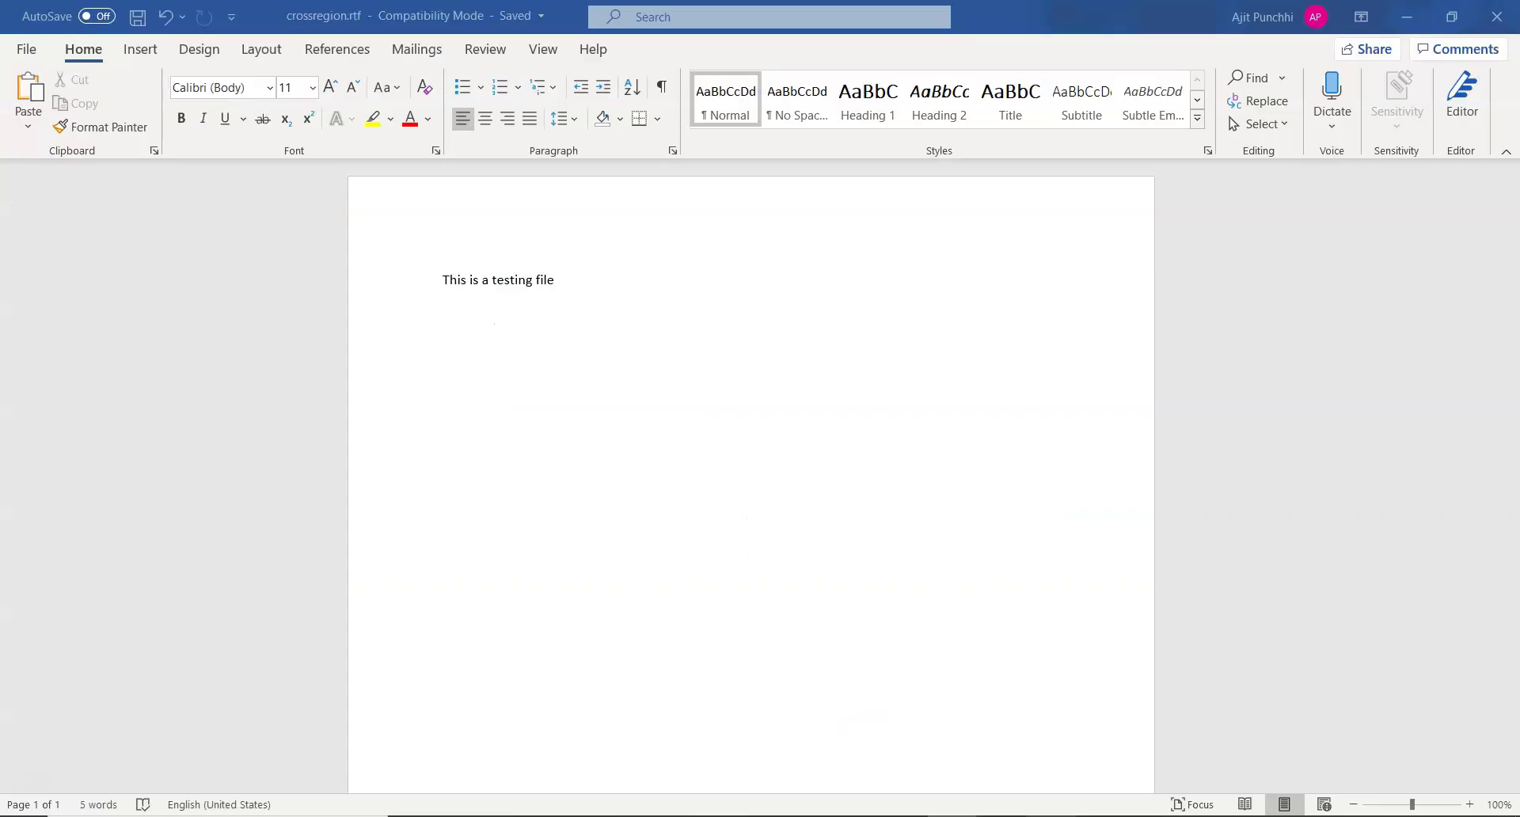
In crossregion.rtf, end the sentence with a period, add the text "Demo File" below it, and save the document
type(".")
key("Return")
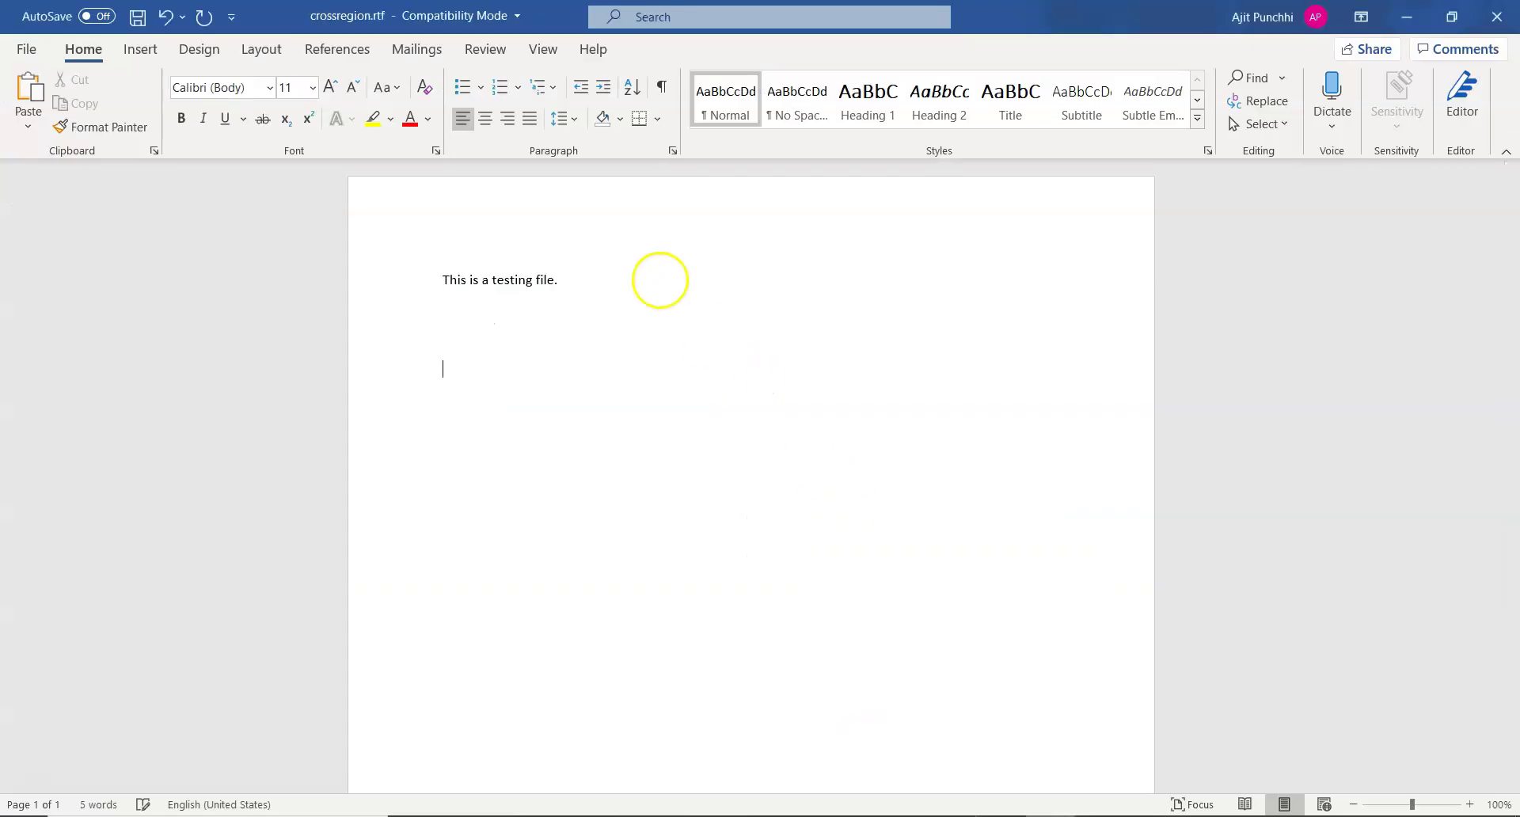
type("Versioio")
key("ctrl+s")
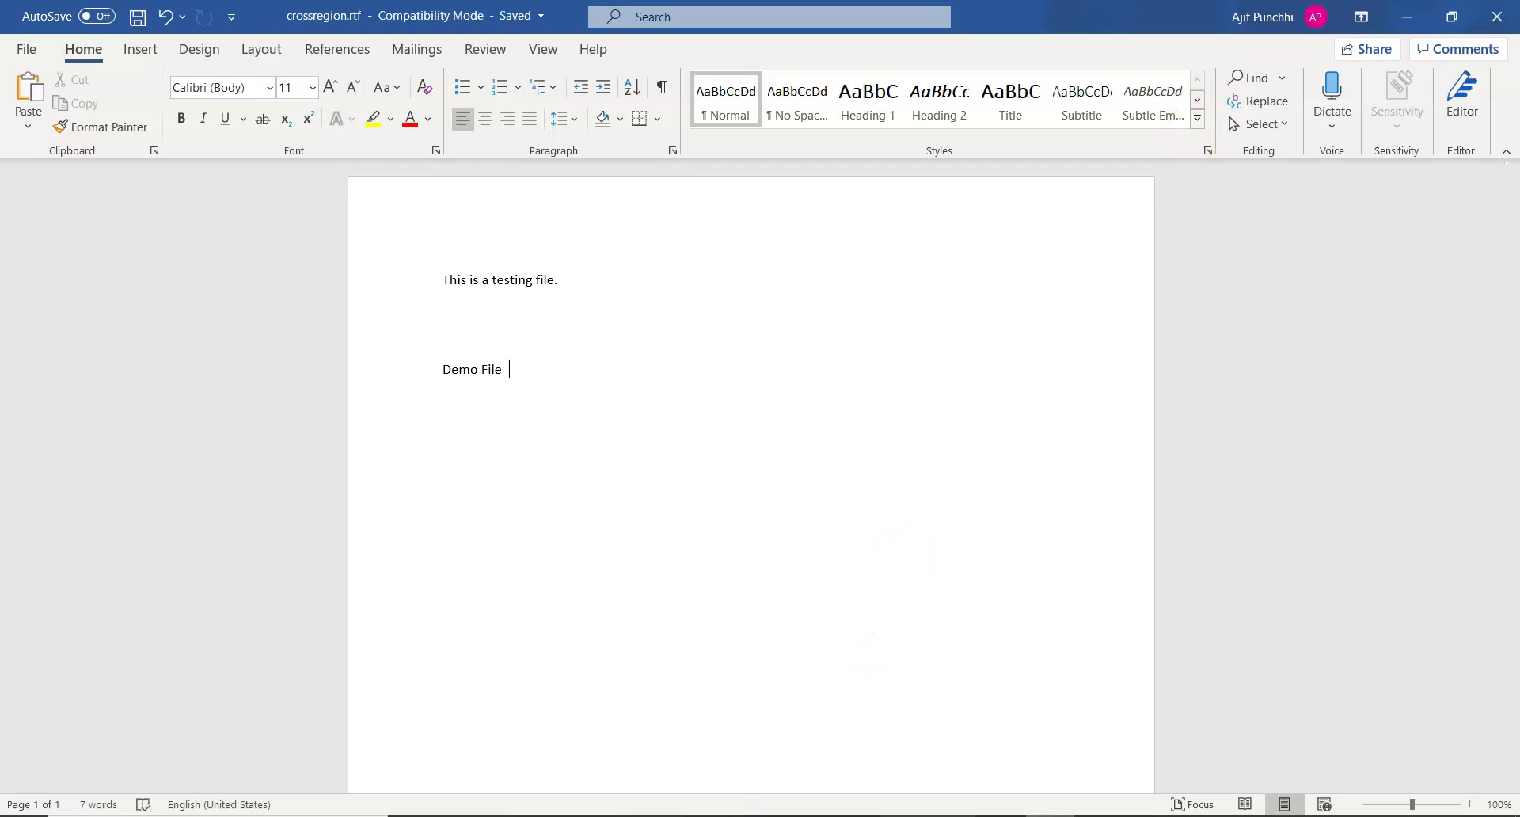
Switch to the S3 console in the browser and upload the edited crossregion.rtf from the Desktop to awsthinkitaisa with default permissions and properties
left_click(950, 816)
left_click(125, 396)
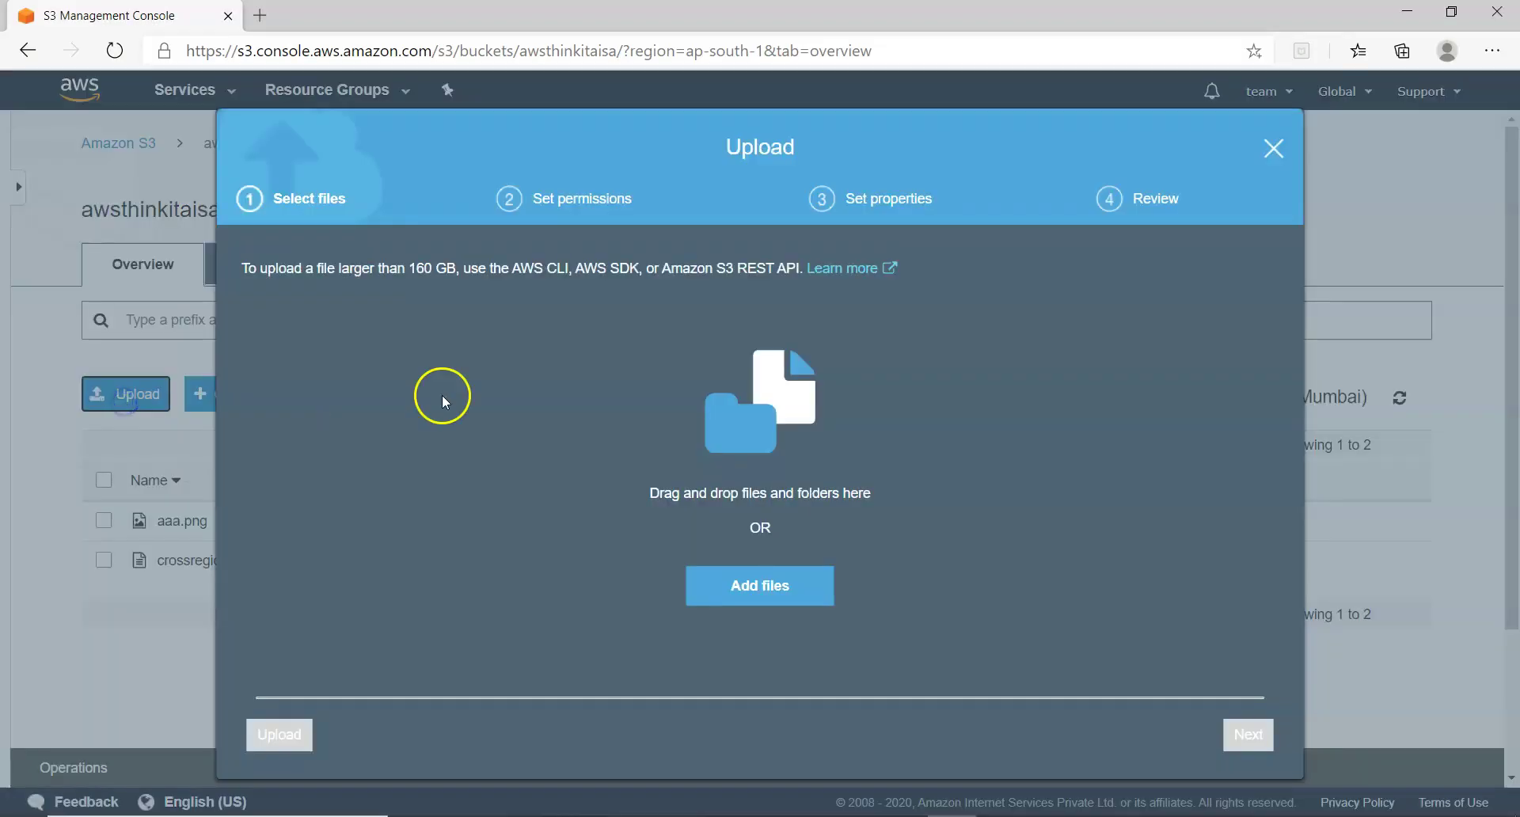
left_click(809, 585)
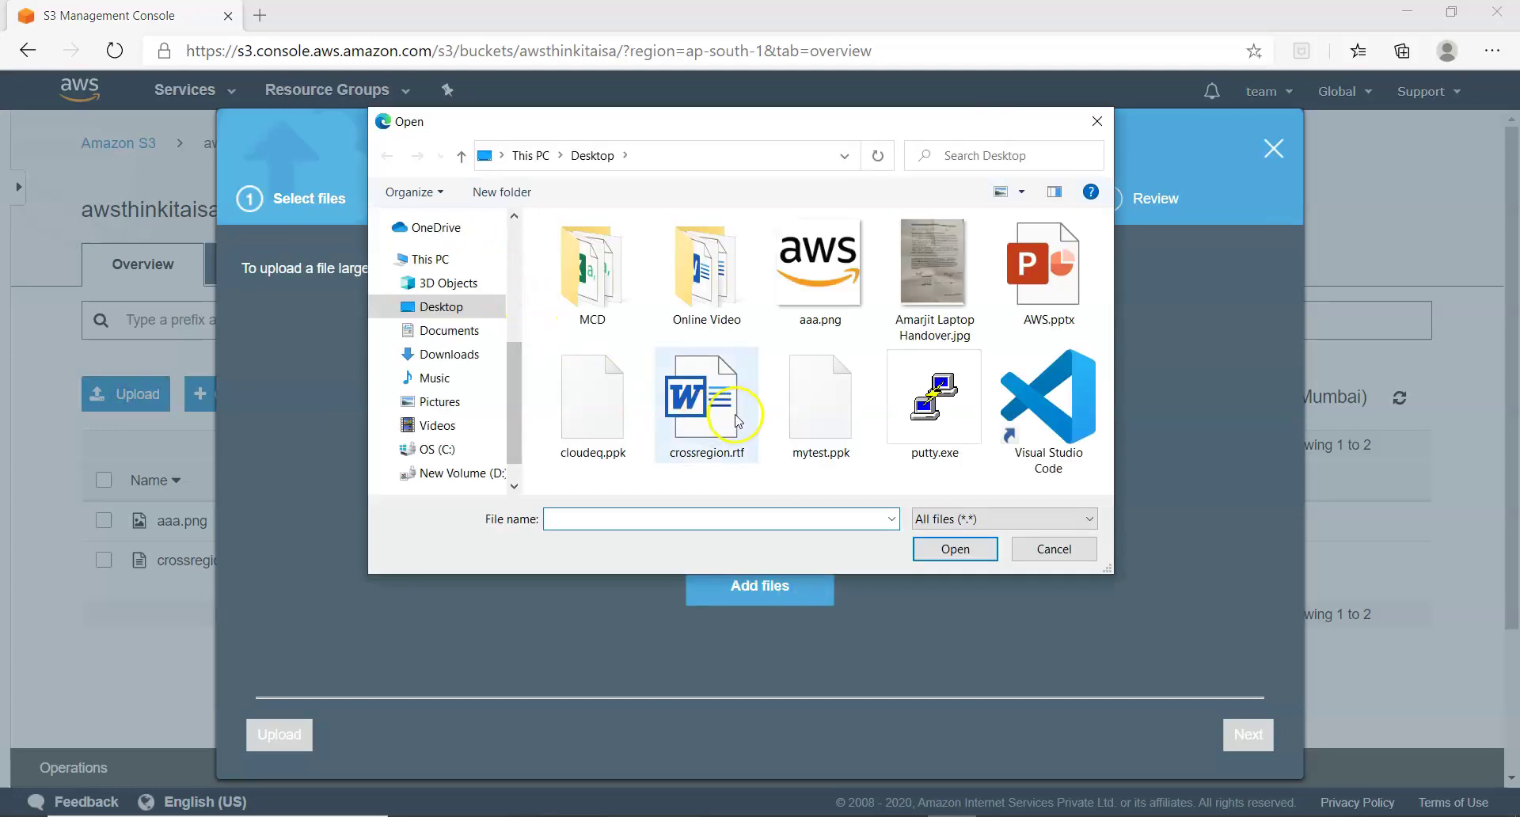
double_click(737, 418)
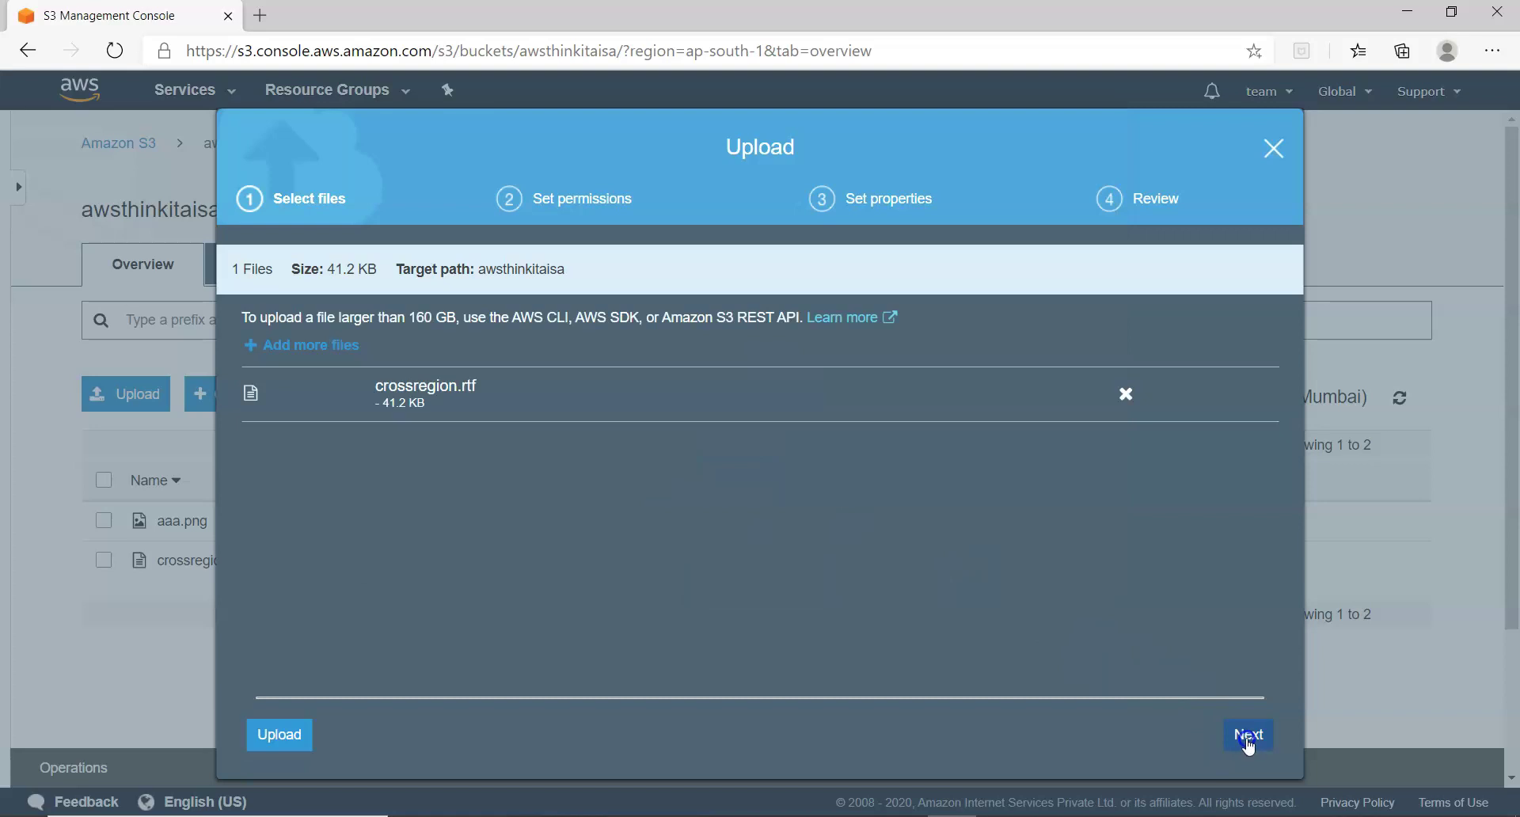
left_click(1248, 745)
left_click(1249, 744)
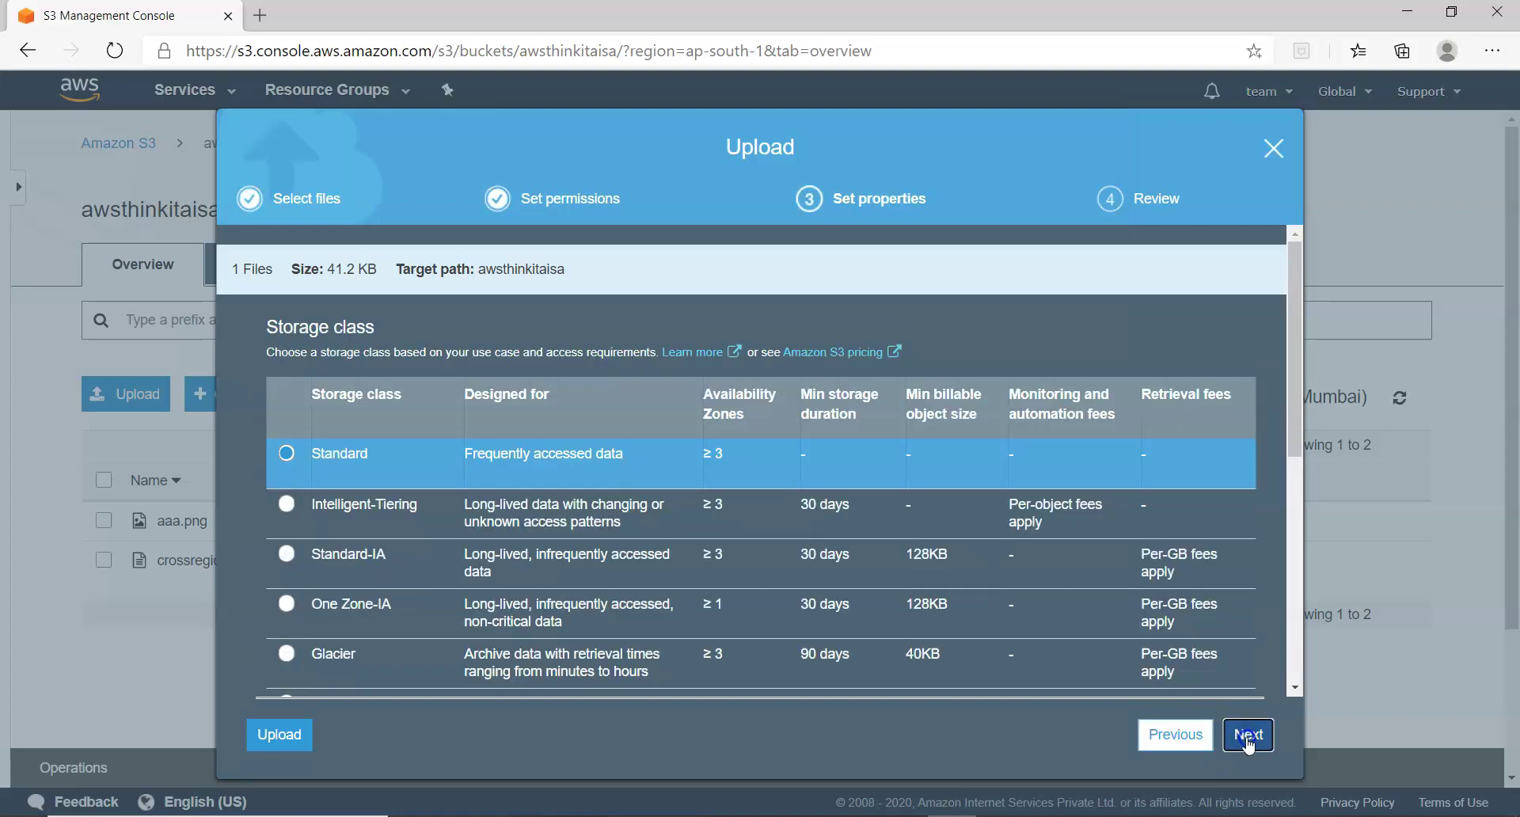
left_click(1249, 736)
left_click(1249, 736)
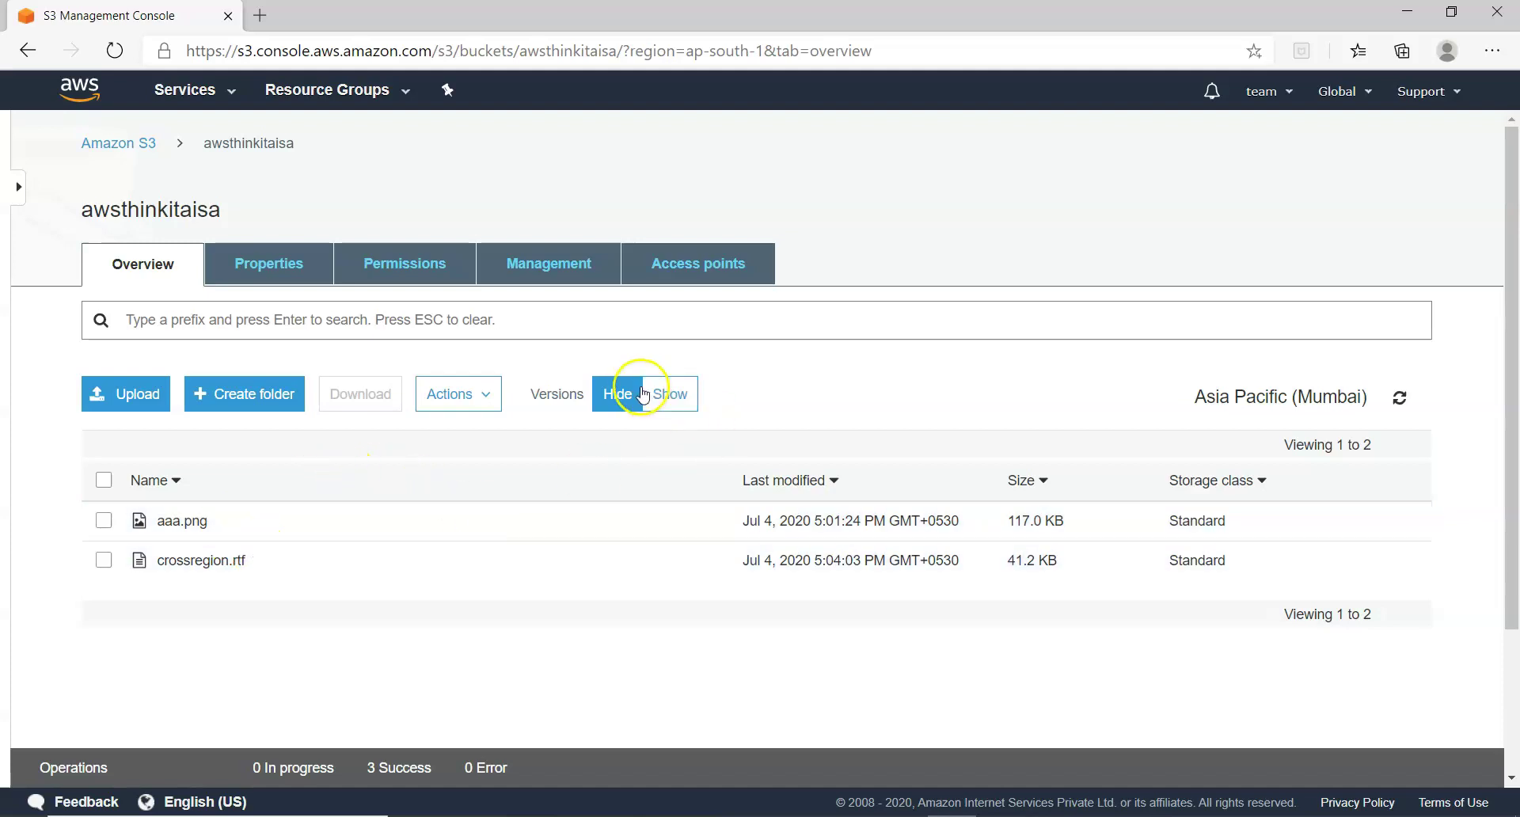
Show object versions in the awsthinkitaisa bucket and check the replication status in the details of the latest crossregion.rtf version
left_click(685, 404)
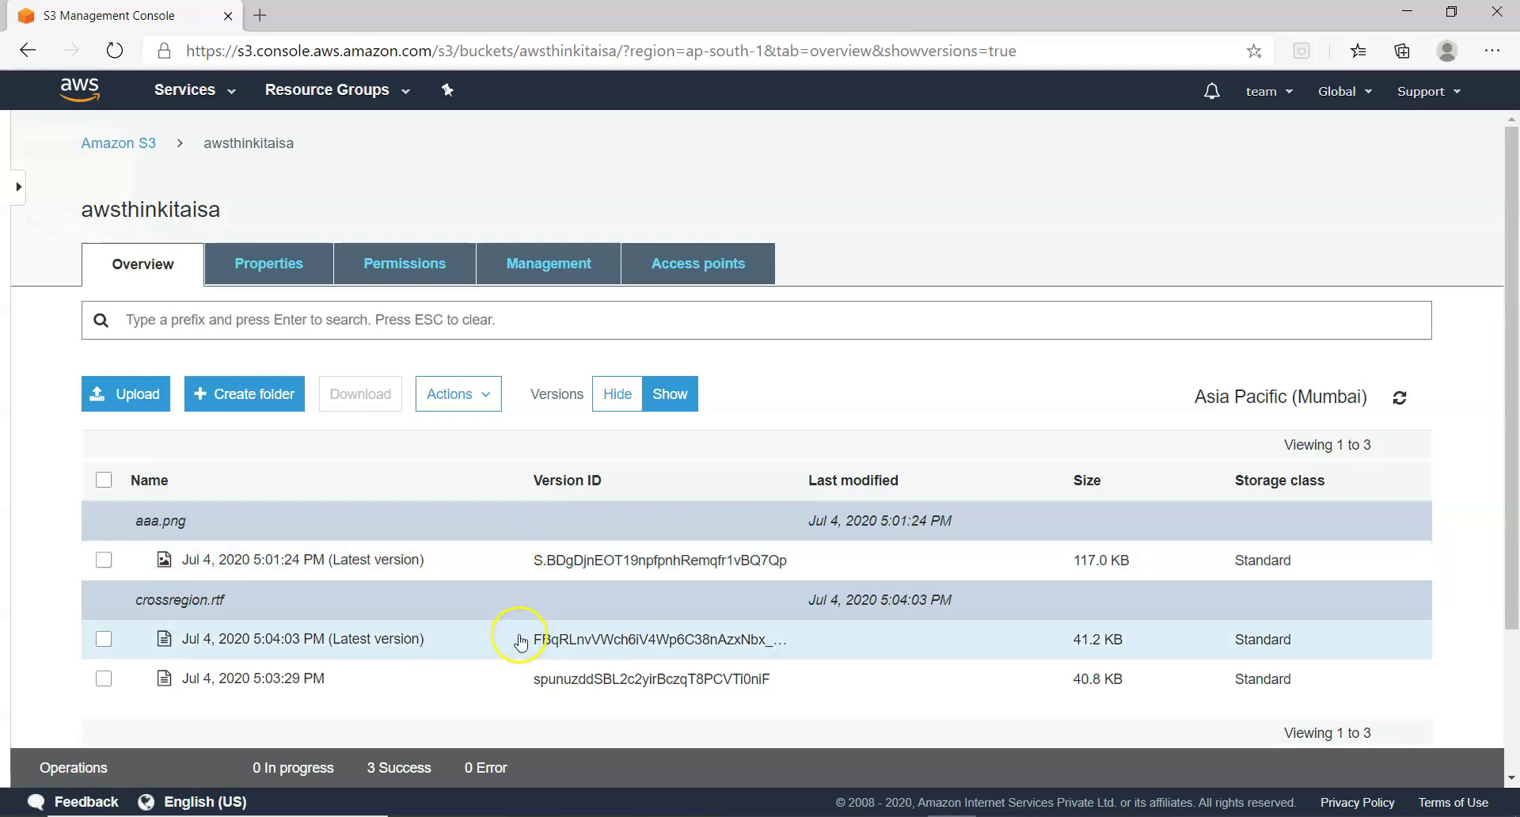
left_click(713, 639)
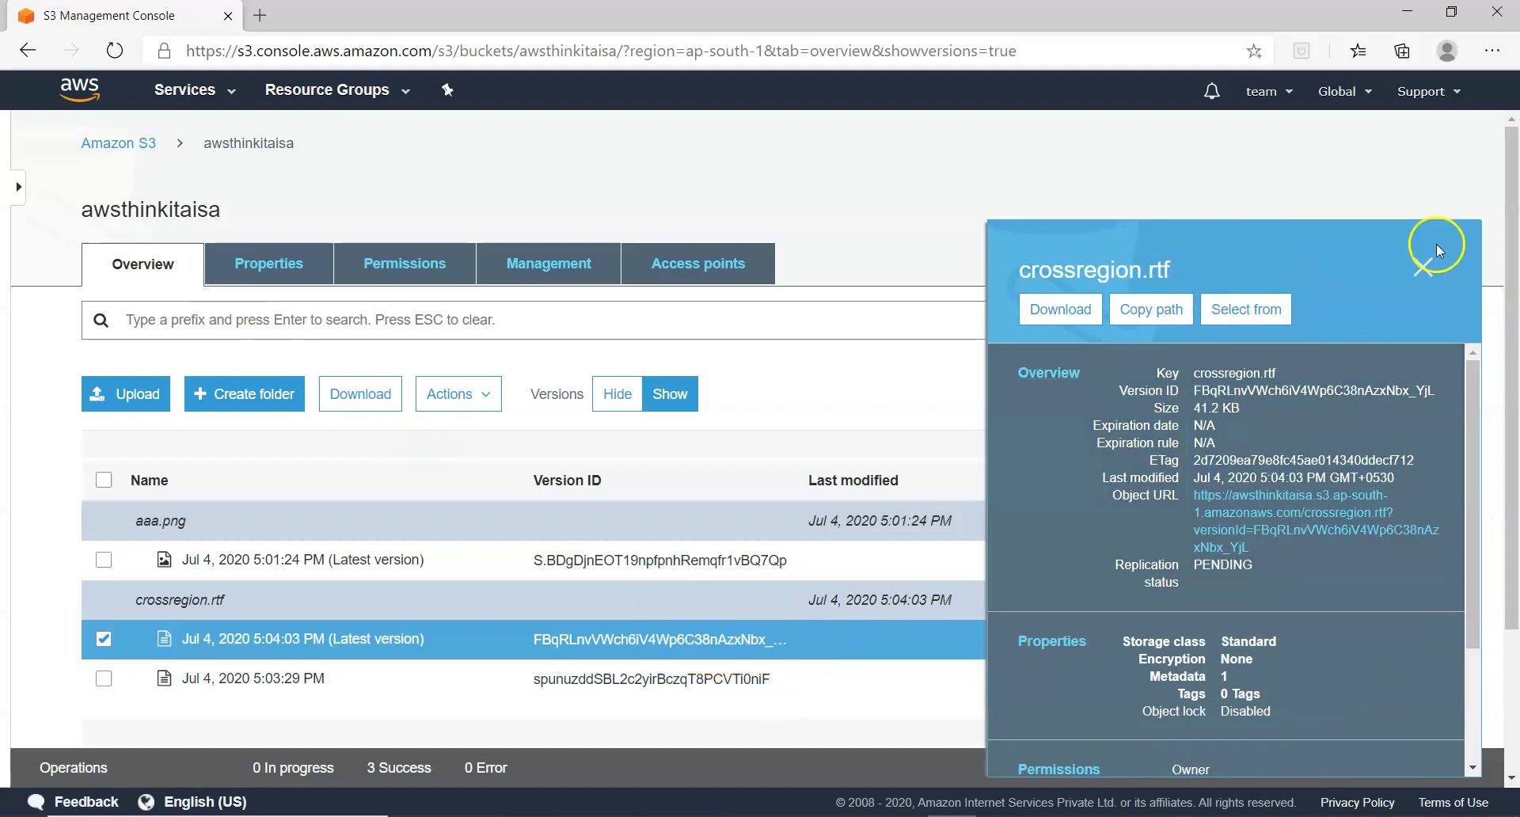
left_click(1433, 263)
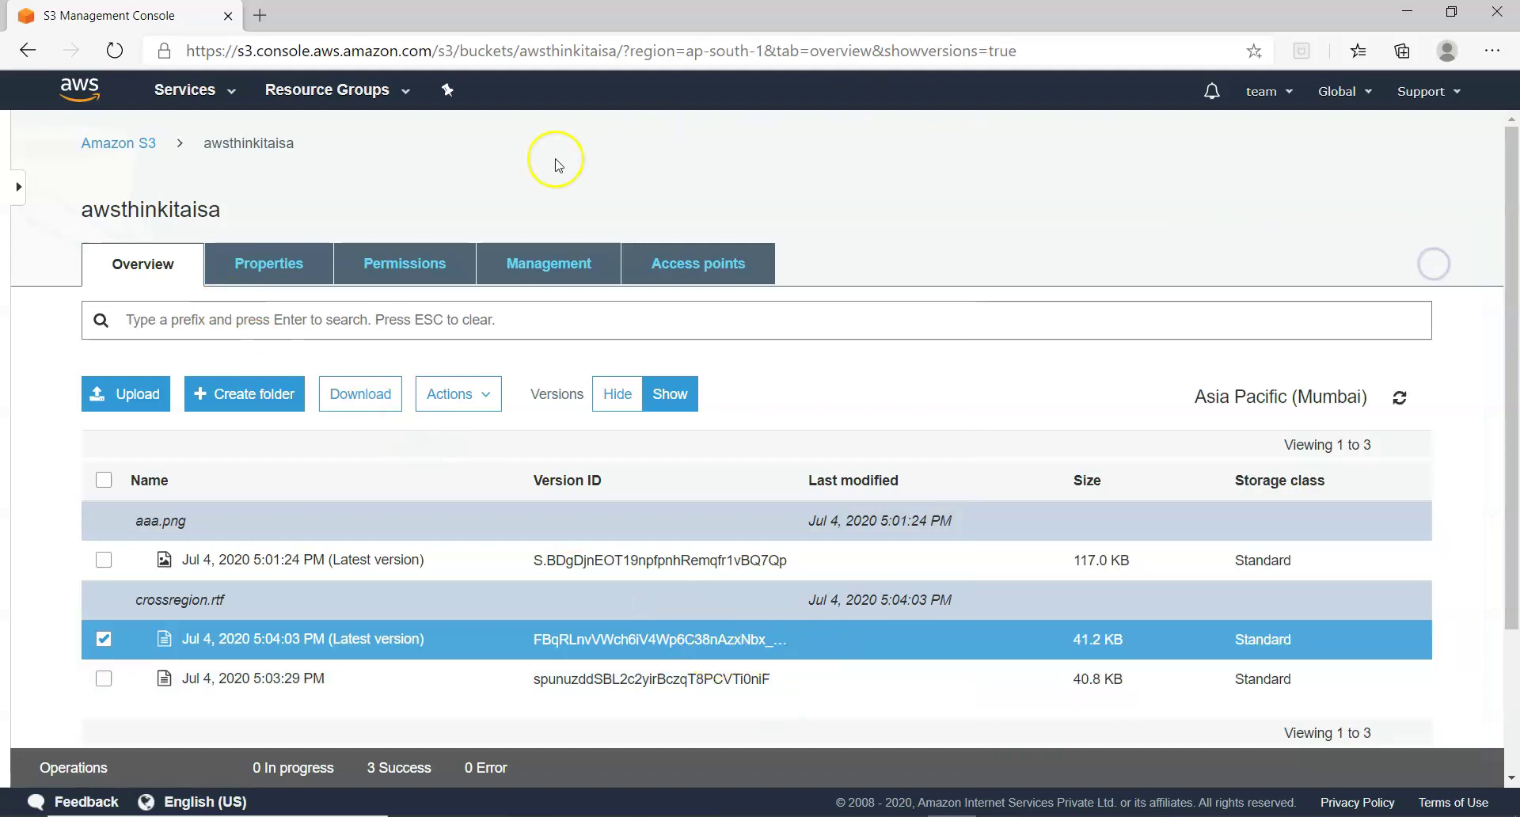
Open the singaporethinkit bucket, refresh its object list, and show the object versions to check the replicated crossregion.rtf
left_click(105, 149)
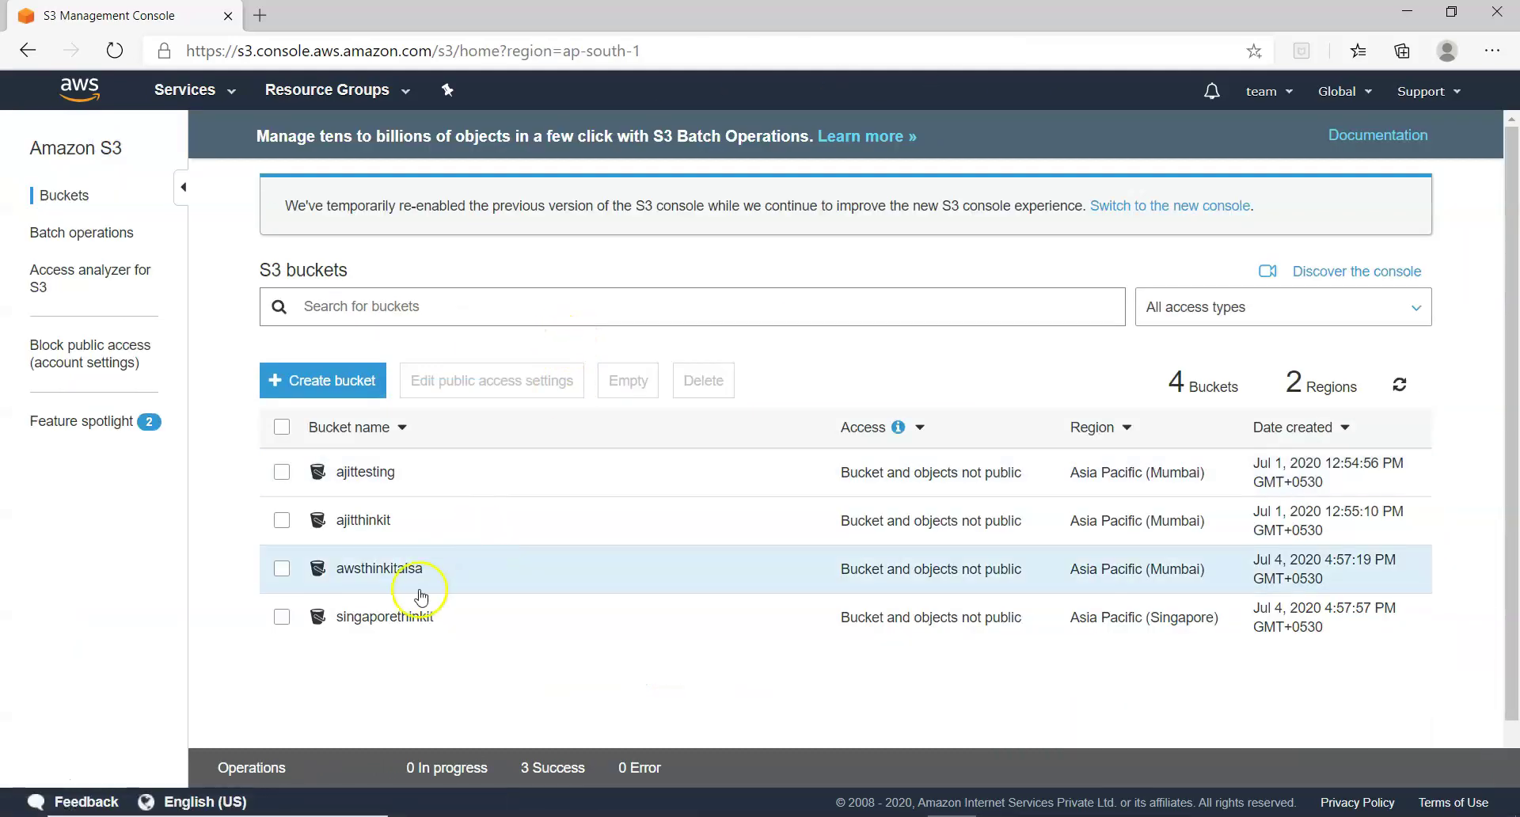
left_click(399, 621)
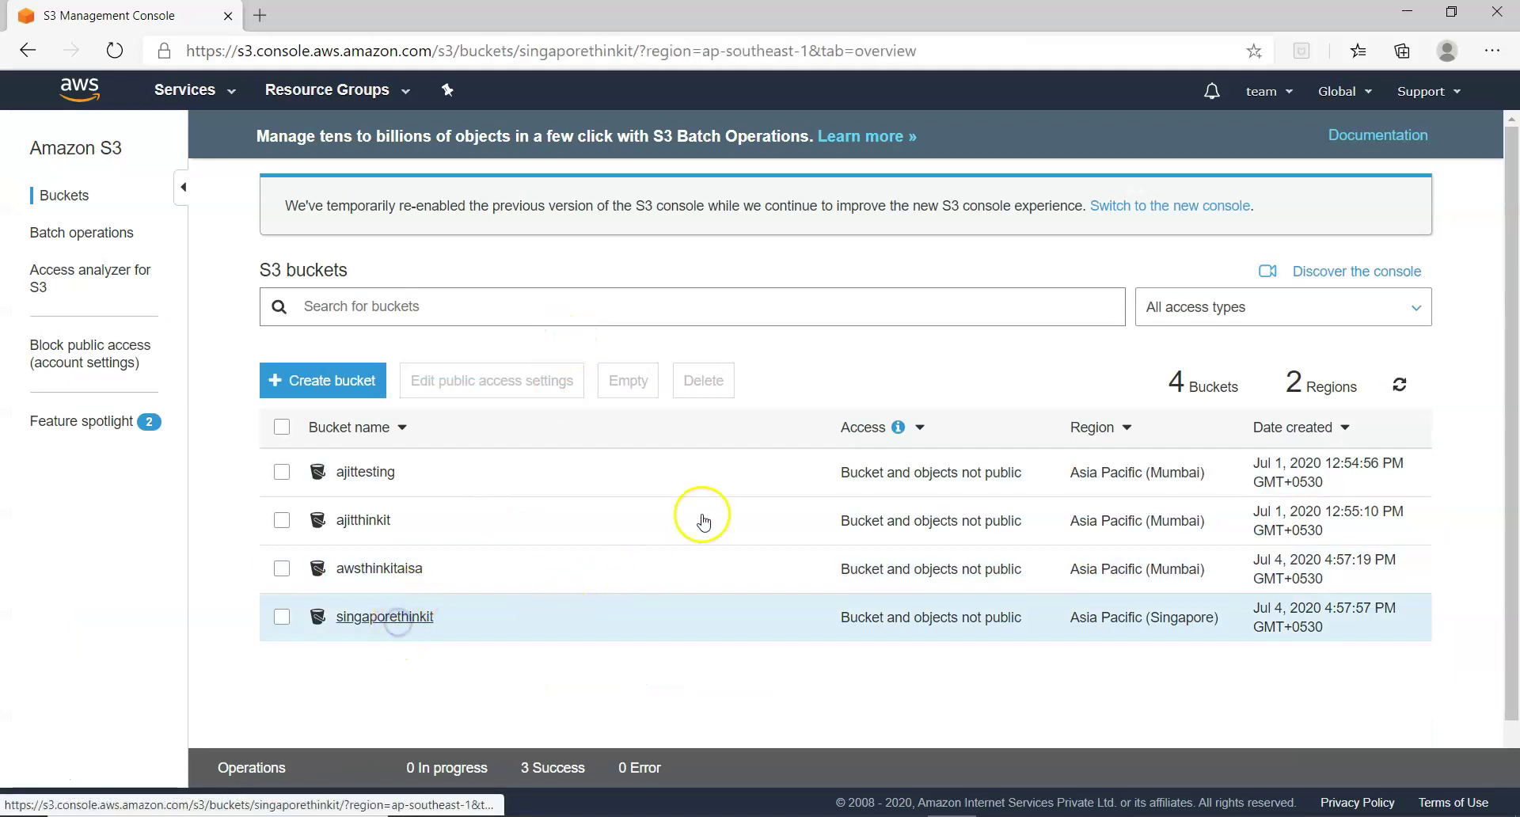
left_click(1406, 399)
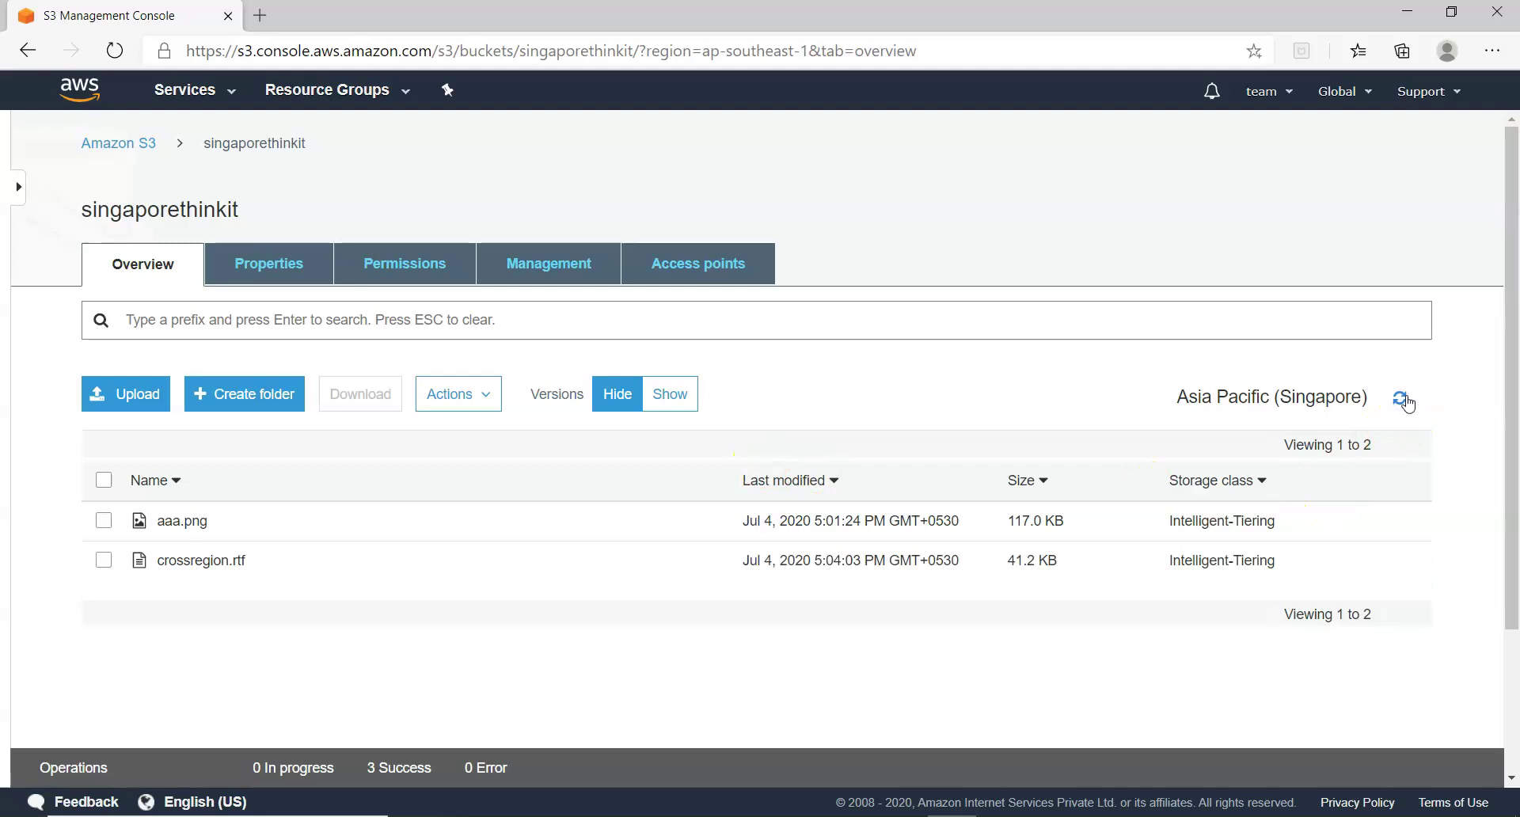
left_click(680, 404)
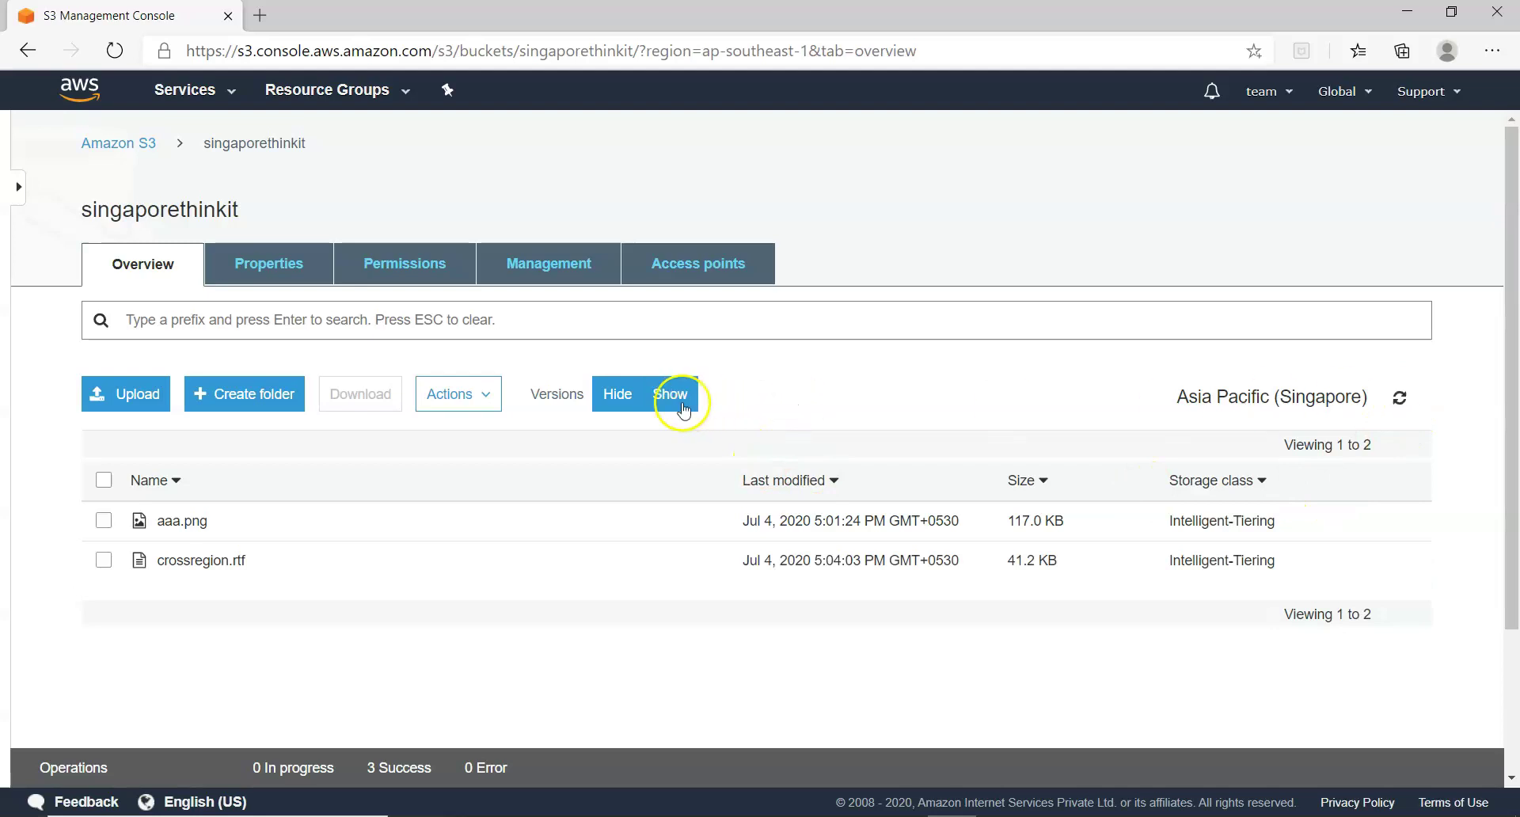